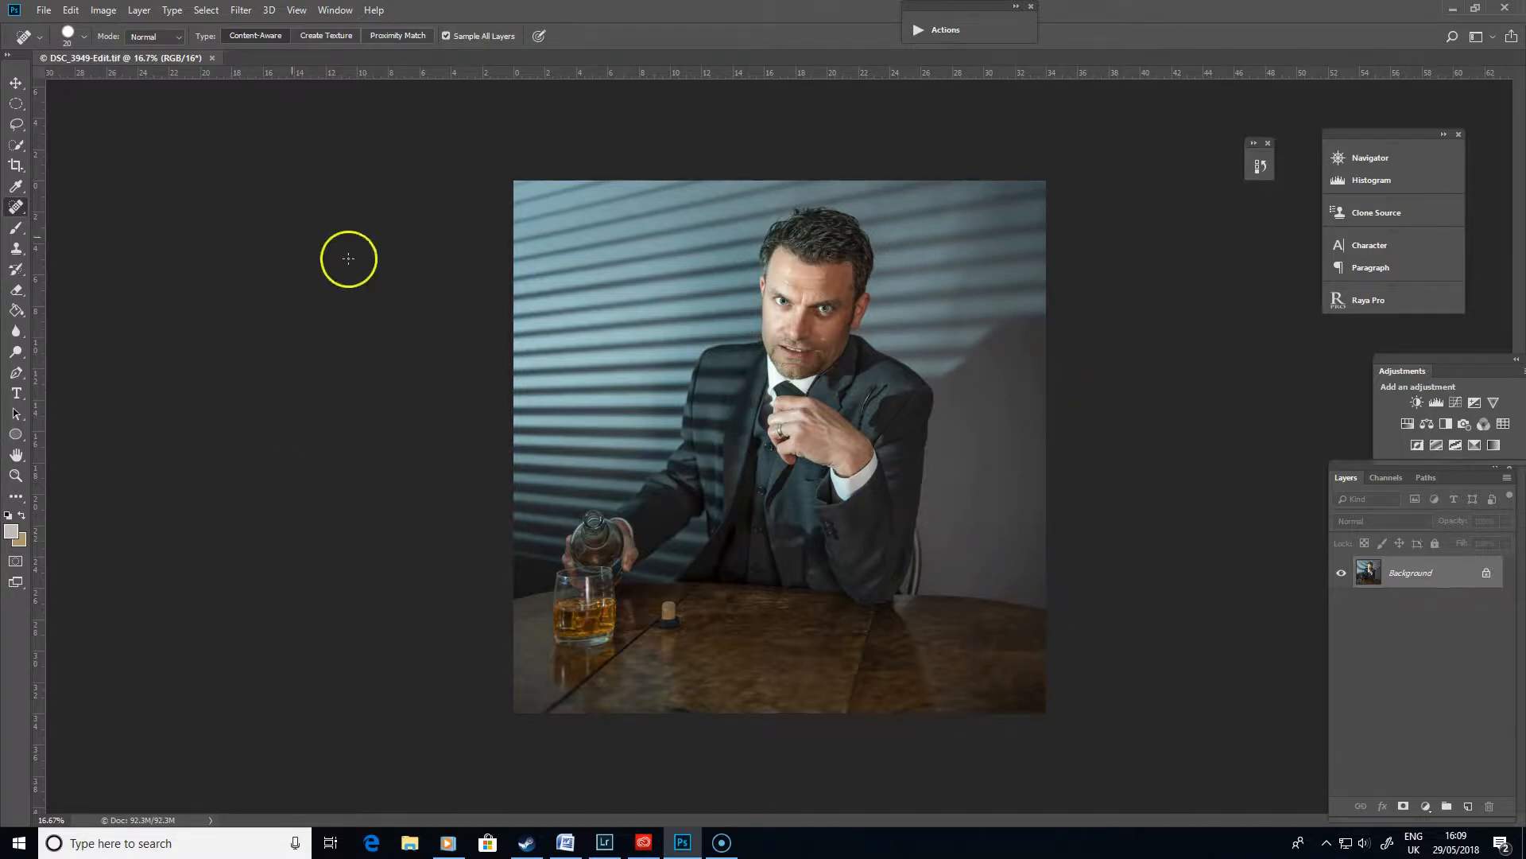
# - Zoom in on the chair behind the man's arm and show the rulers
pyautogui.click(26, 227)
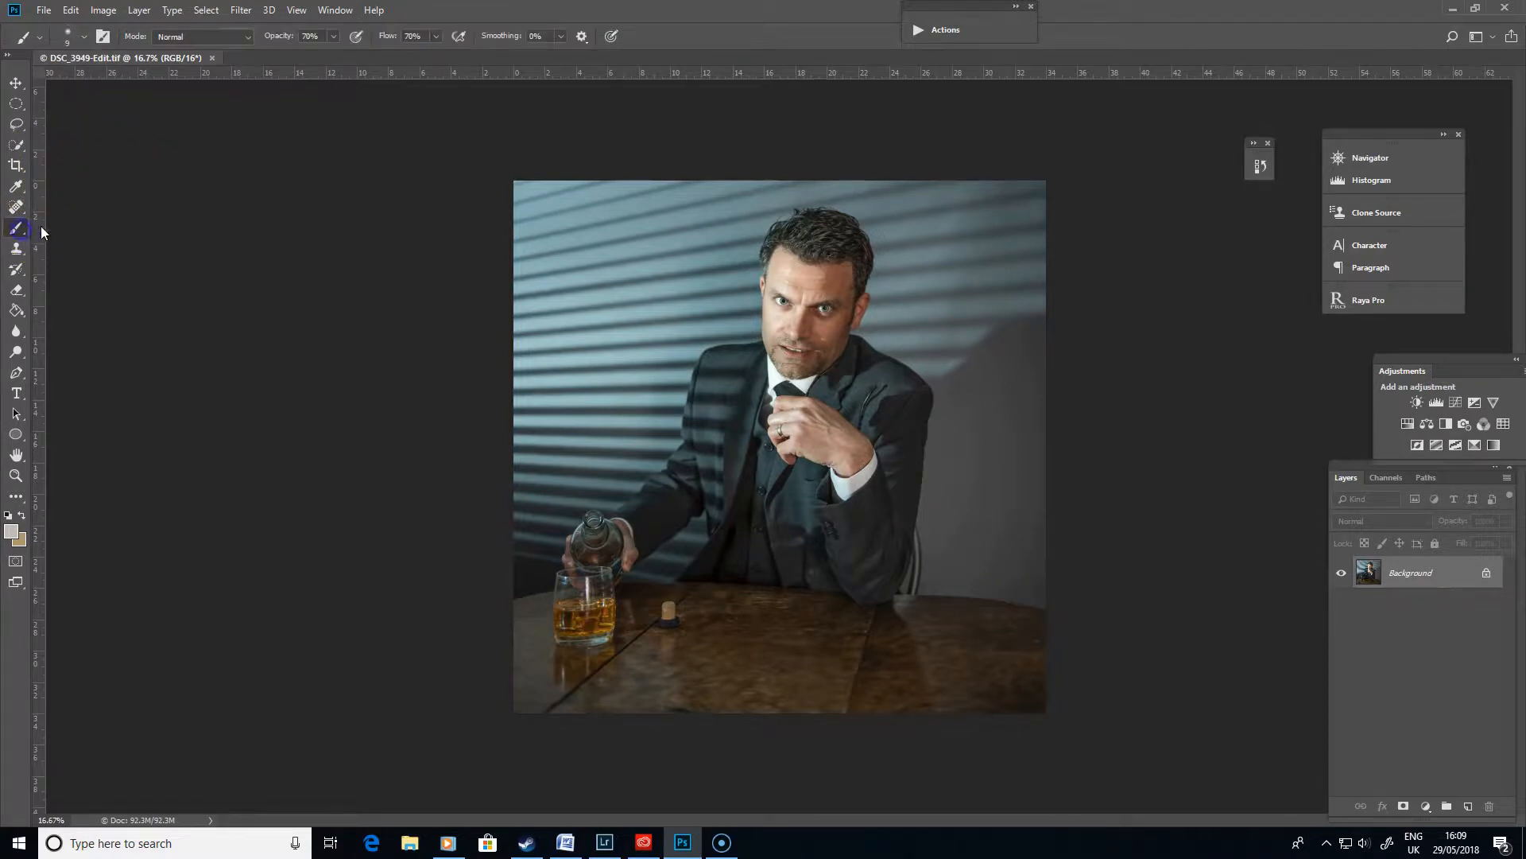
pyautogui.rightClick(929, 514)
pyautogui.moveTo(919, 521); pyautogui.dragTo(964, 514)
pyautogui.hotkey('ctrl', '+')
pyautogui.hotkey('ctrl', '+')
pyautogui.hotkey('ctrl', '+')
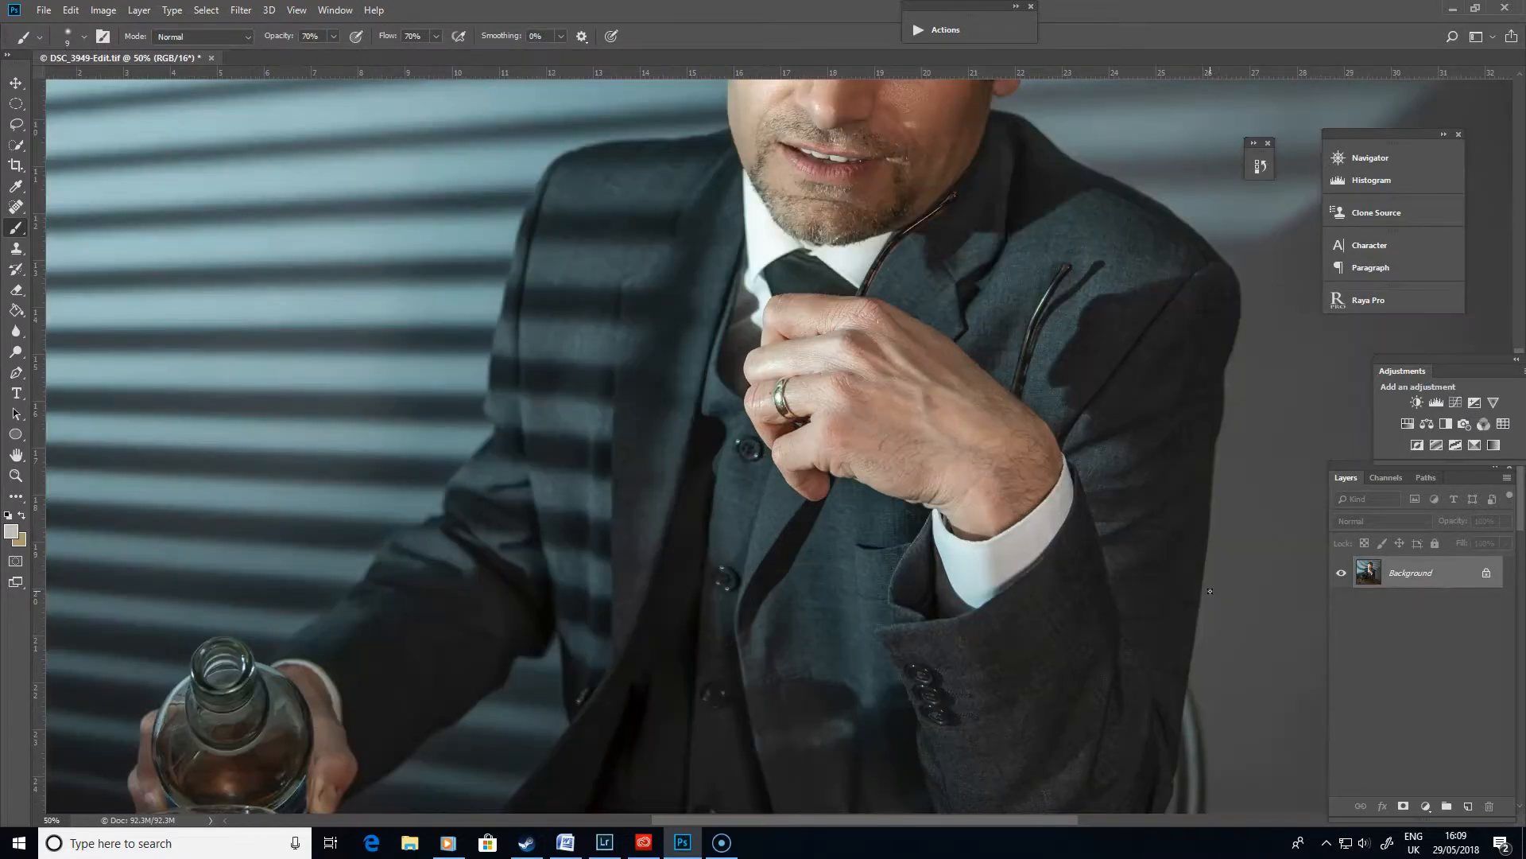
pyautogui.moveTo(925, 447); pyautogui.dragTo(528, 263)
pyautogui.hotkey('ctrl', 'r')
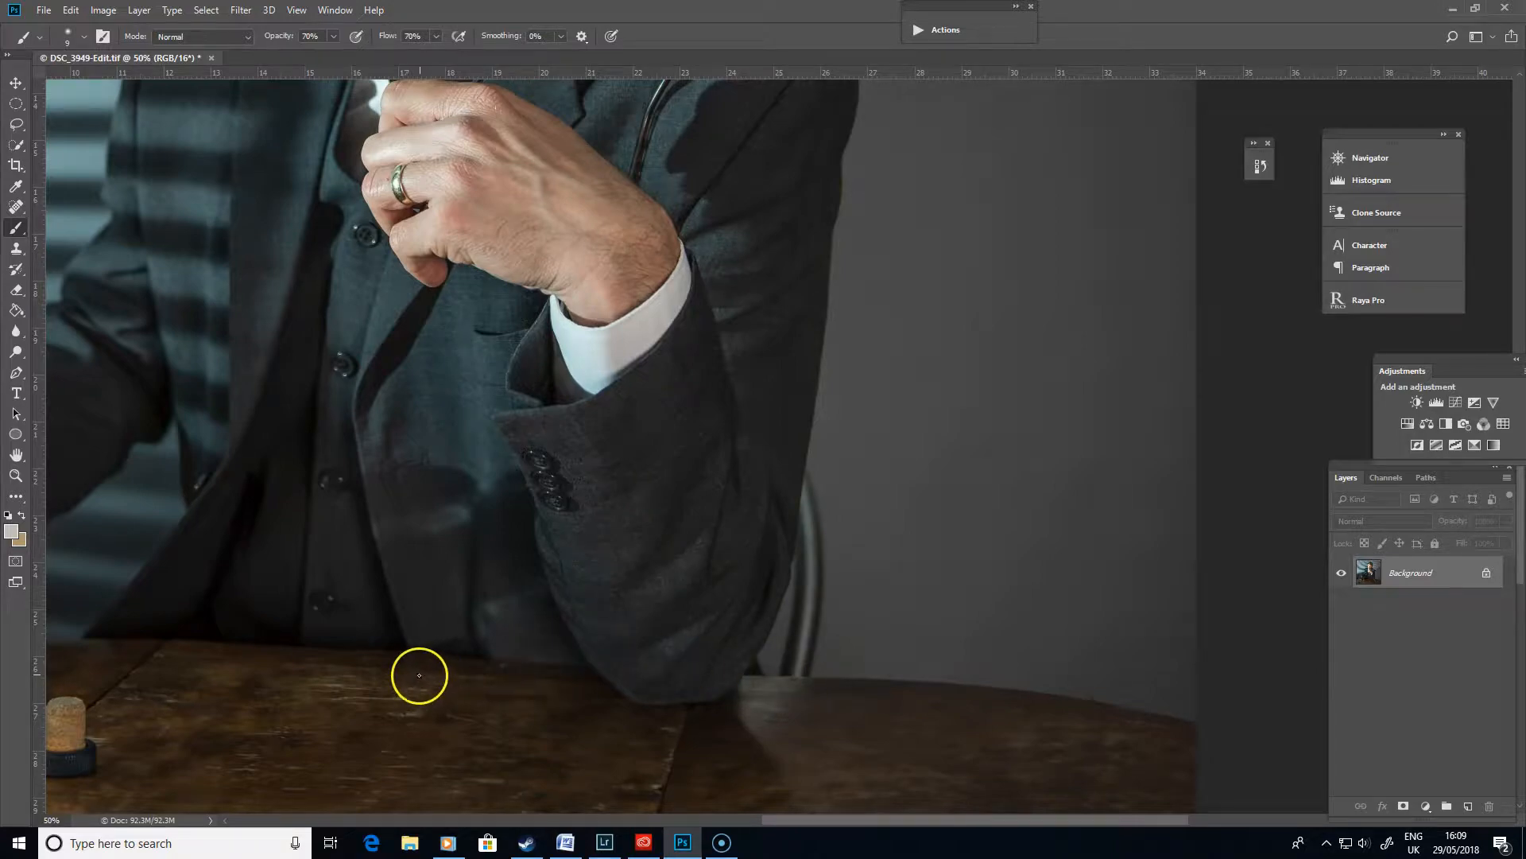
# - Add a new empty layer above the Background
pyautogui.hotkey('ctrl', '+')
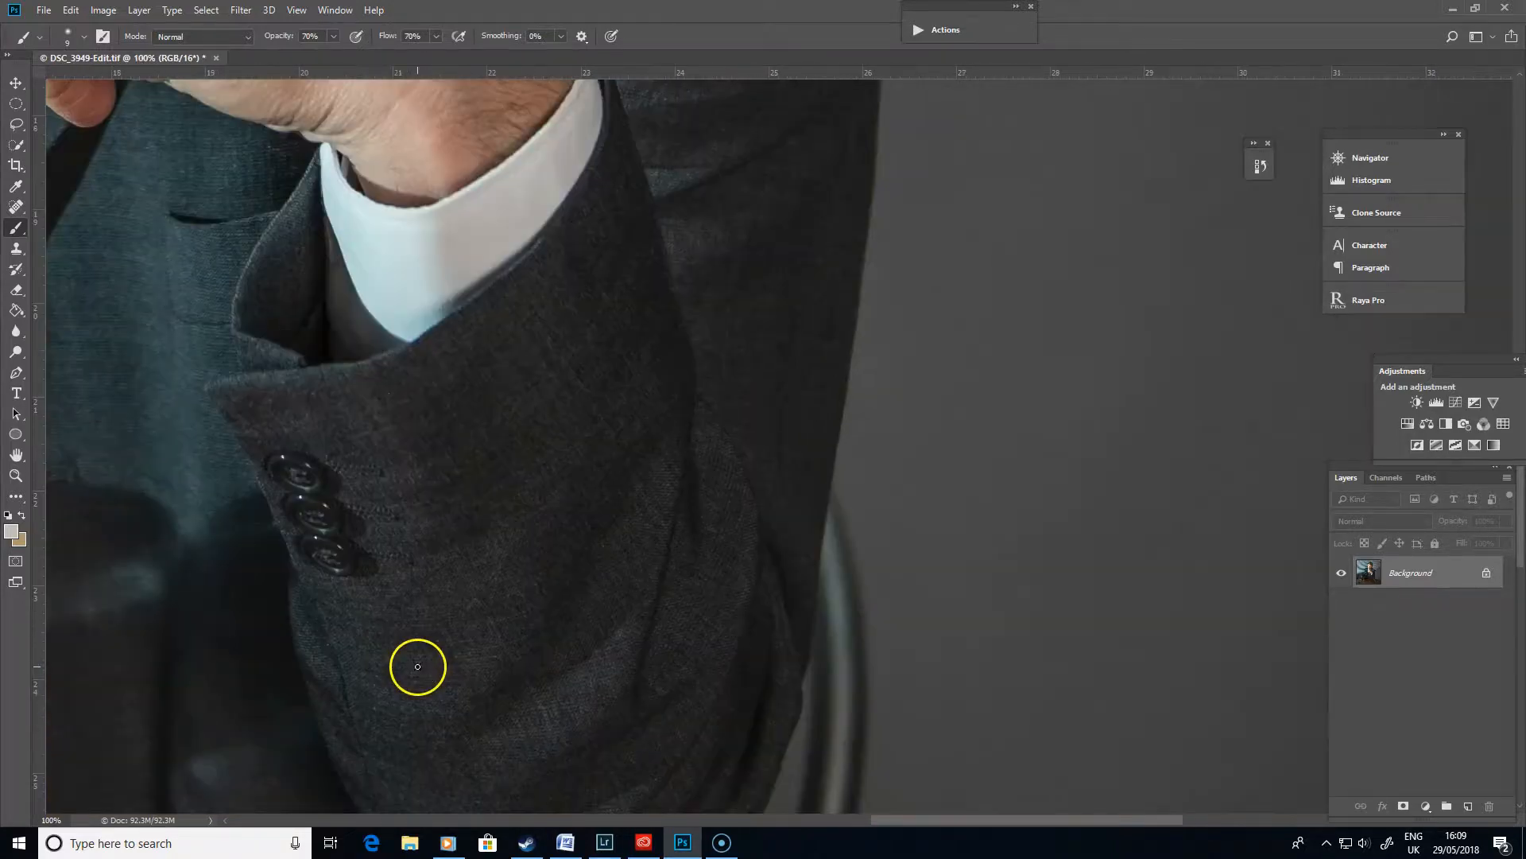
pyautogui.moveTo(978, 441); pyautogui.dragTo(678, 204)
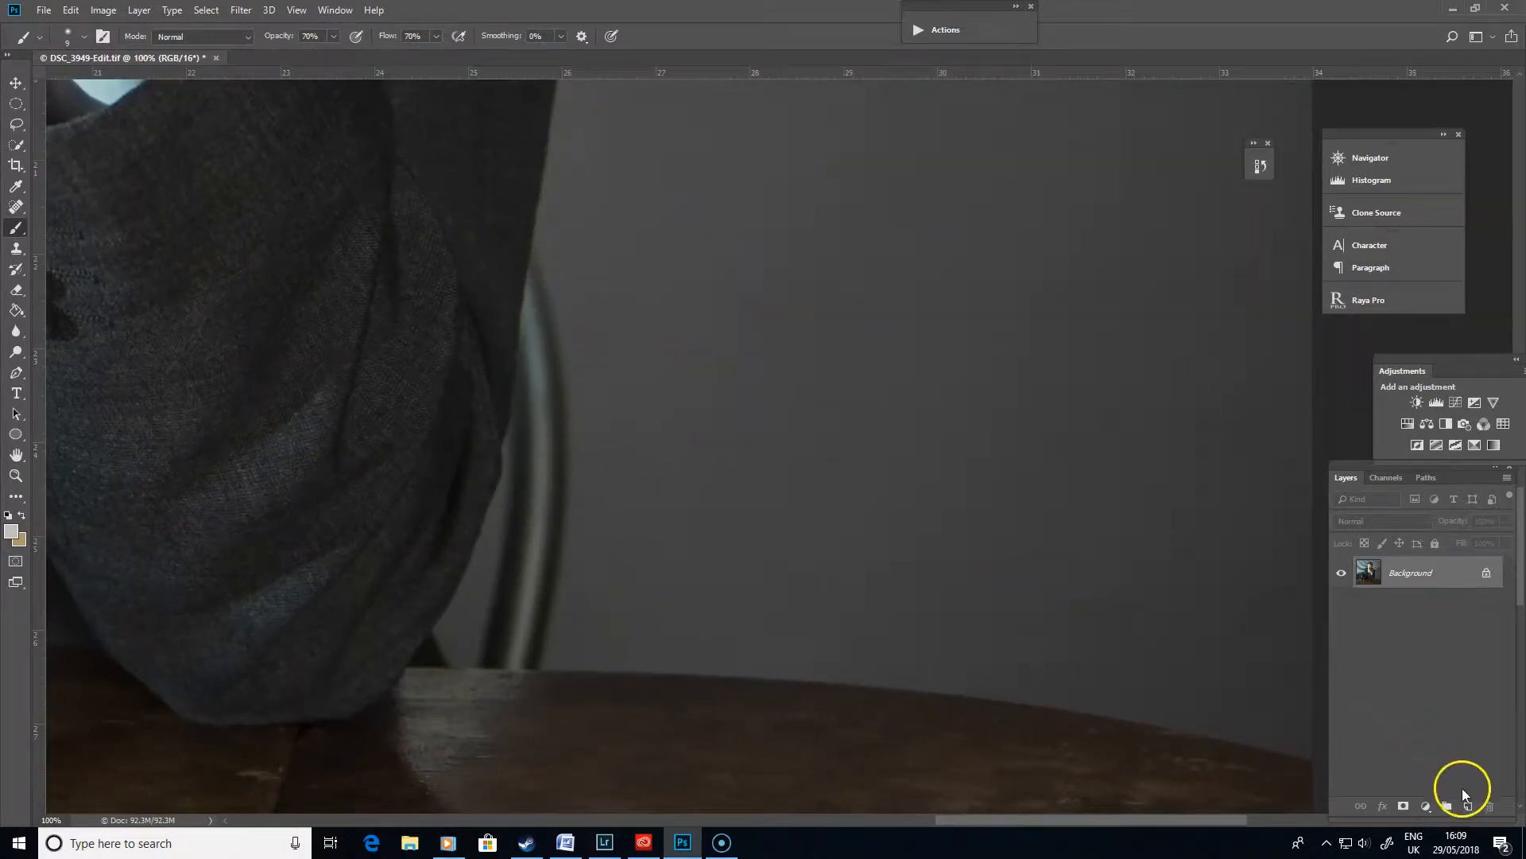
pyautogui.click(1469, 806)
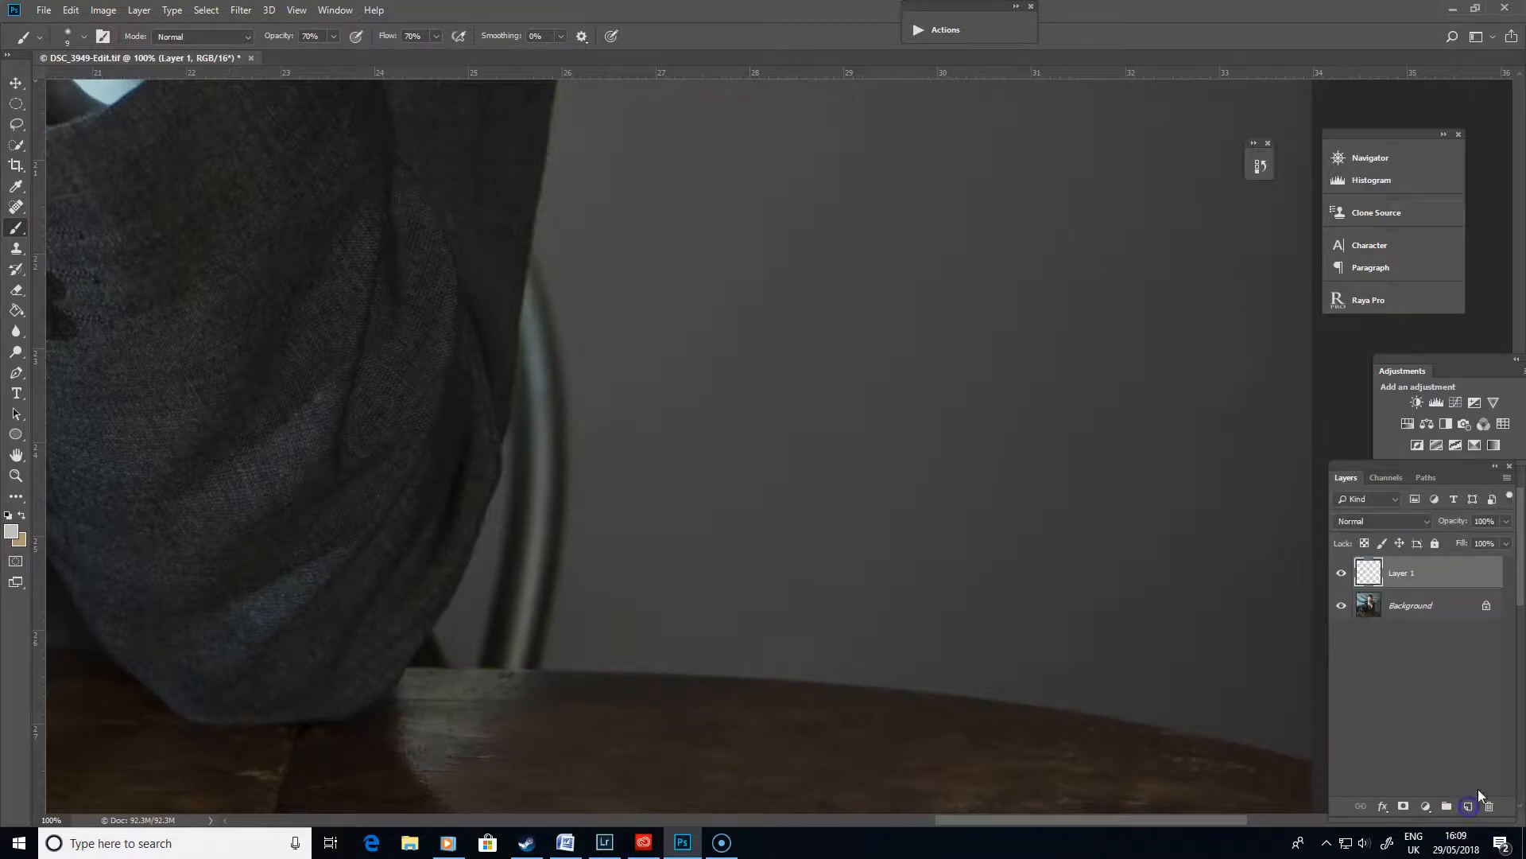
# - Paint over the chair's lower leg with the Spot Healing Brush on the new layer
pyautogui.click(16, 206)
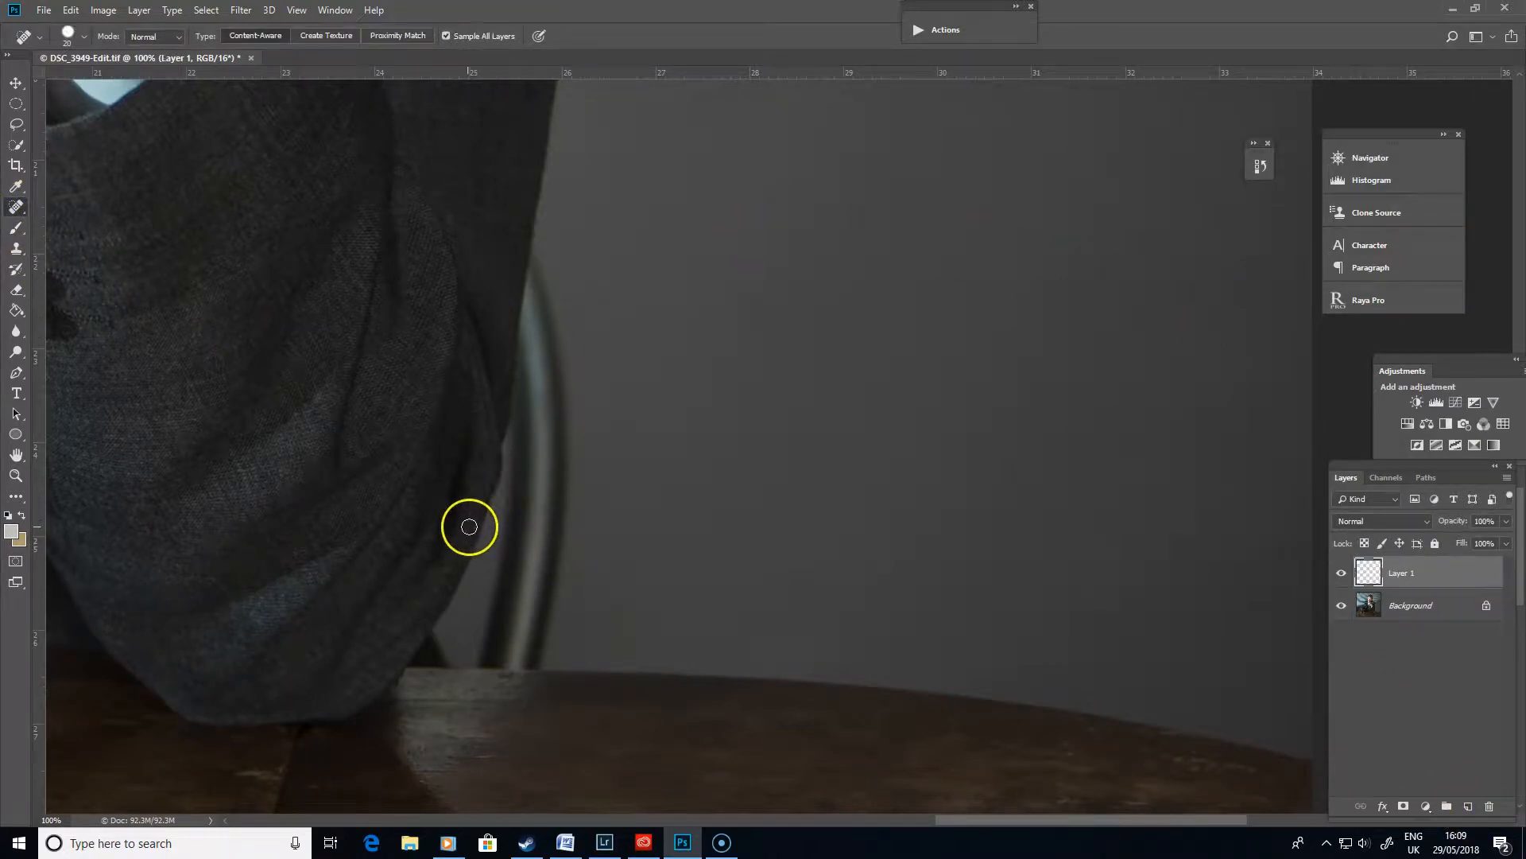
pyautogui.moveTo(494, 563)
pyautogui.mouseDown()
pyautogui.moveTo(512, 501)
pyautogui.moveTo(518, 545)
pyautogui.moveTo(552, 583)
pyautogui.moveTo(518, 573)
pyautogui.moveTo(529, 588)
pyautogui.mouseUp()
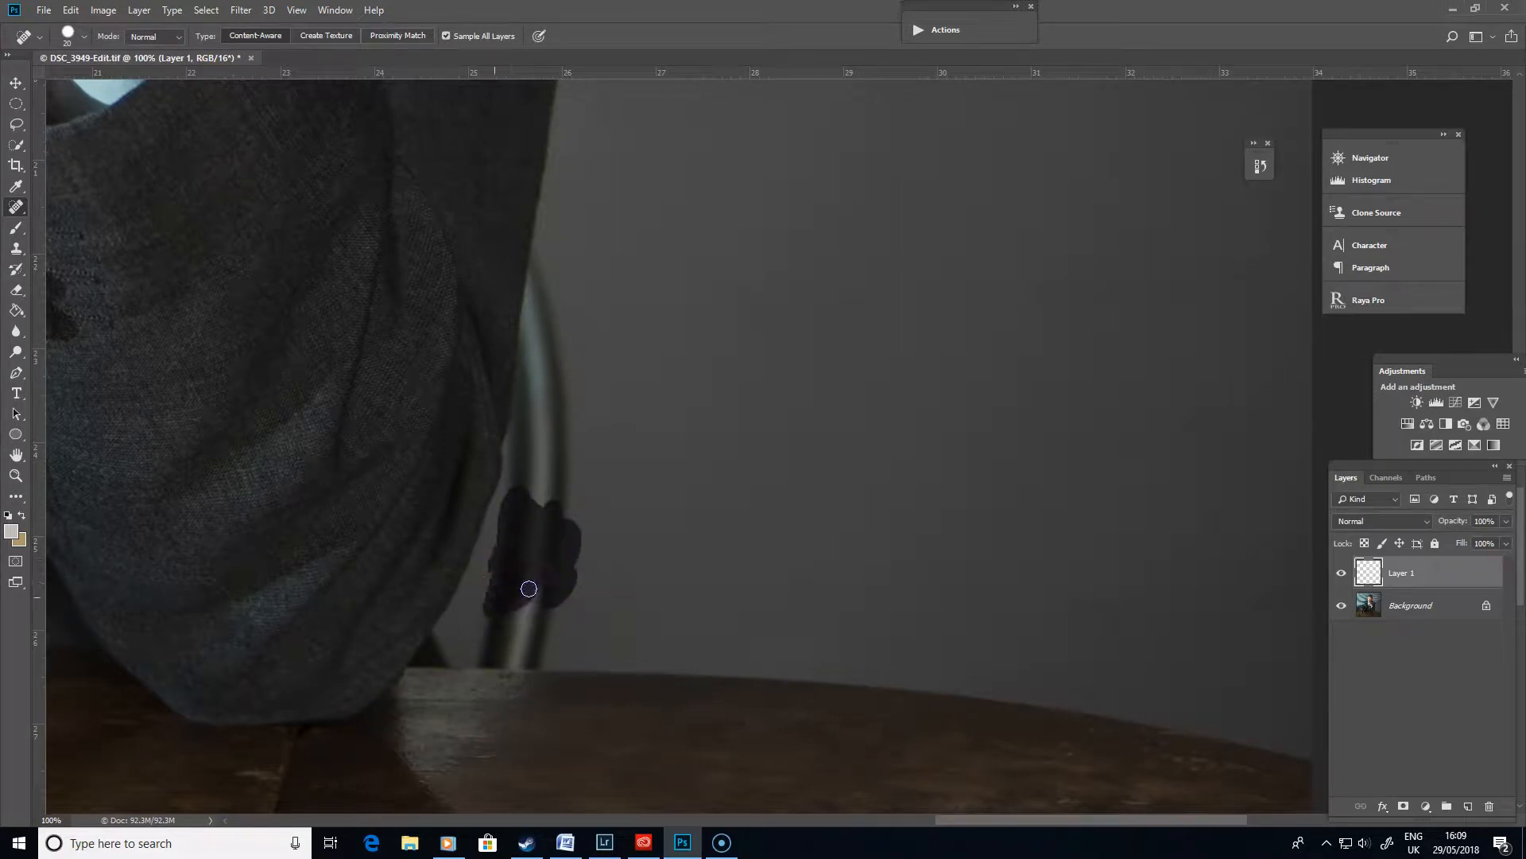
pyautogui.moveTo(508, 513)
pyautogui.mouseDown()
pyautogui.moveTo(547, 525)
pyautogui.moveTo(566, 589)
pyautogui.mouseUp()
# - Switch to the Healing Brush, sample the wall and paint over the chair back
pyautogui.click(305, 408)
pyautogui.click(18, 208)
pyautogui.keyDown('alt'); pyautogui.click(638, 362); pyautogui.keyUp('alt')
pyautogui.moveTo(546, 525)
pyautogui.mouseDown()
pyautogui.moveTo(525, 526)
pyautogui.moveTo(569, 424)
pyautogui.mouseUp()
pyautogui.click(537, 600)
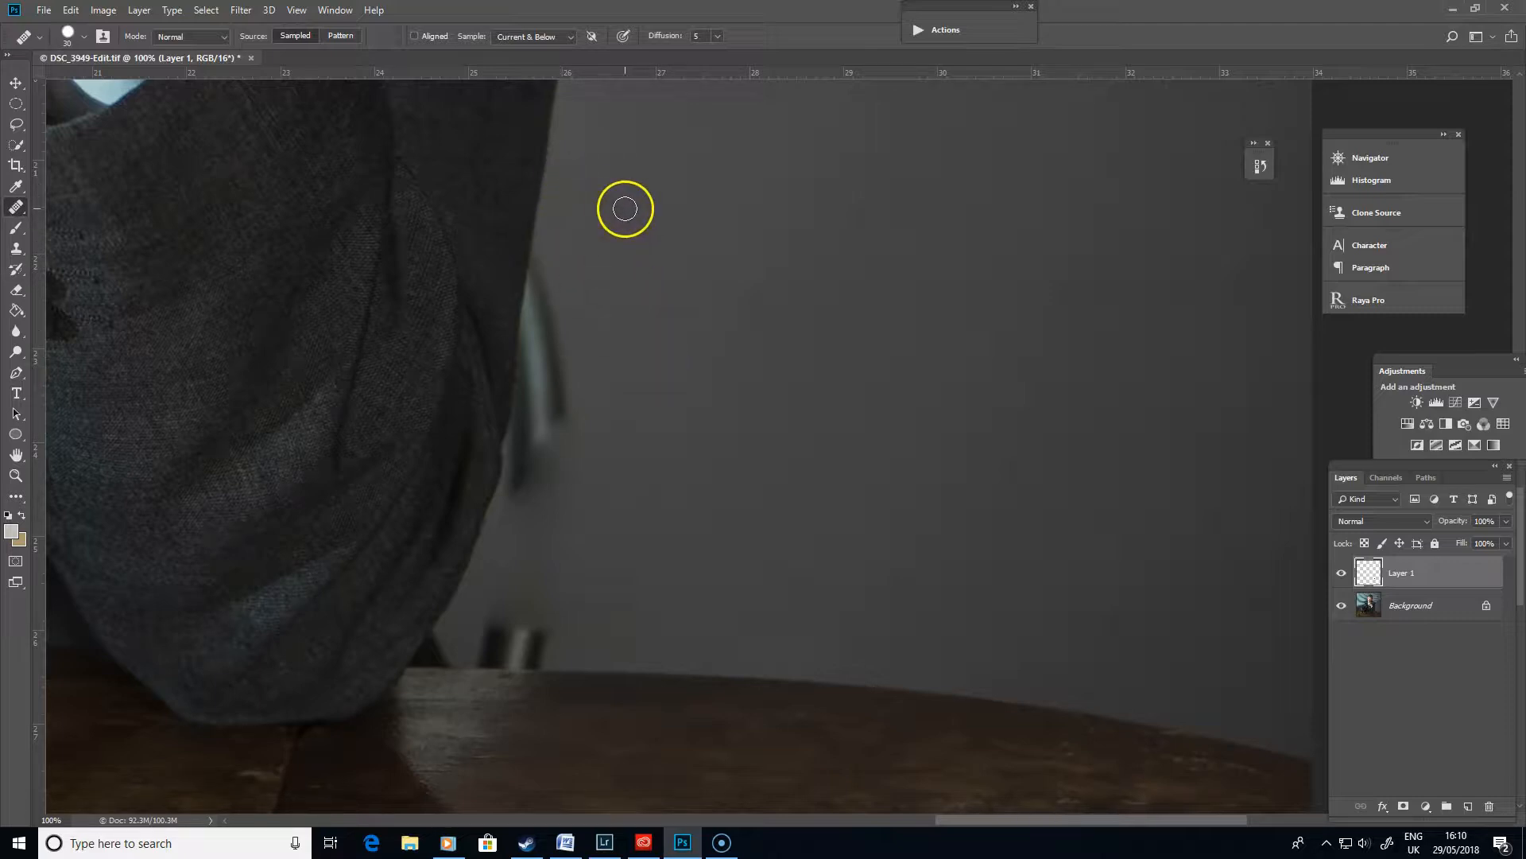
# - Zoom in further, heal along the chair's edge, and undo that stroke
pyautogui.hotkey('ctrl', '+')
pyautogui.moveTo(638, 434); pyautogui.dragTo(798, 684)
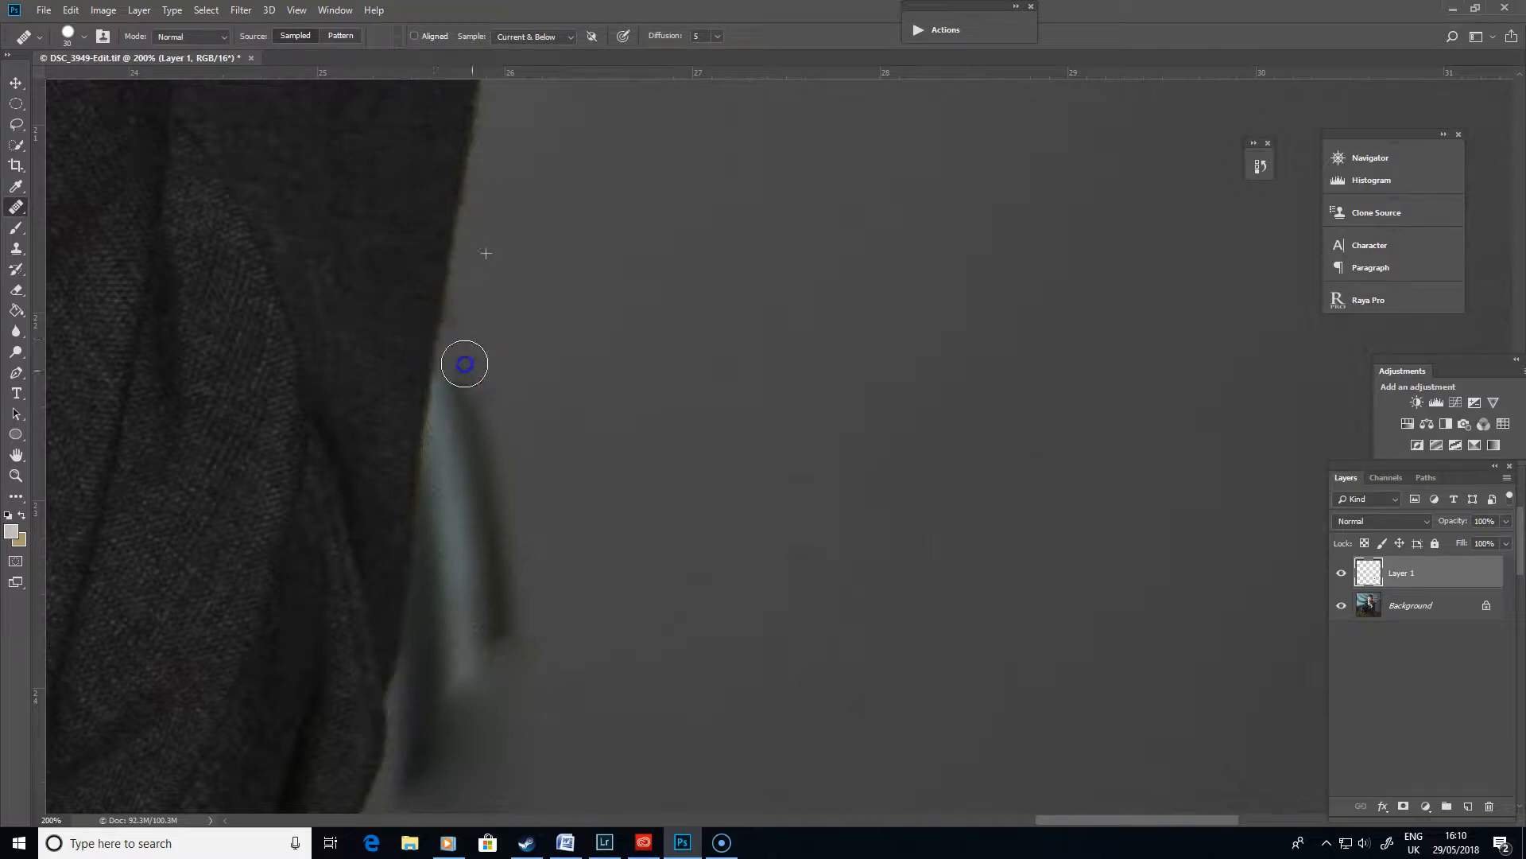
pyautogui.moveTo(436, 368)
pyautogui.mouseDown()
pyautogui.moveTo(422, 368)
pyautogui.moveTo(442, 456)
pyautogui.moveTo(512, 561)
pyautogui.moveTo(504, 311)
pyautogui.moveTo(463, 420)
pyautogui.moveTo(511, 615)
pyautogui.mouseUp()
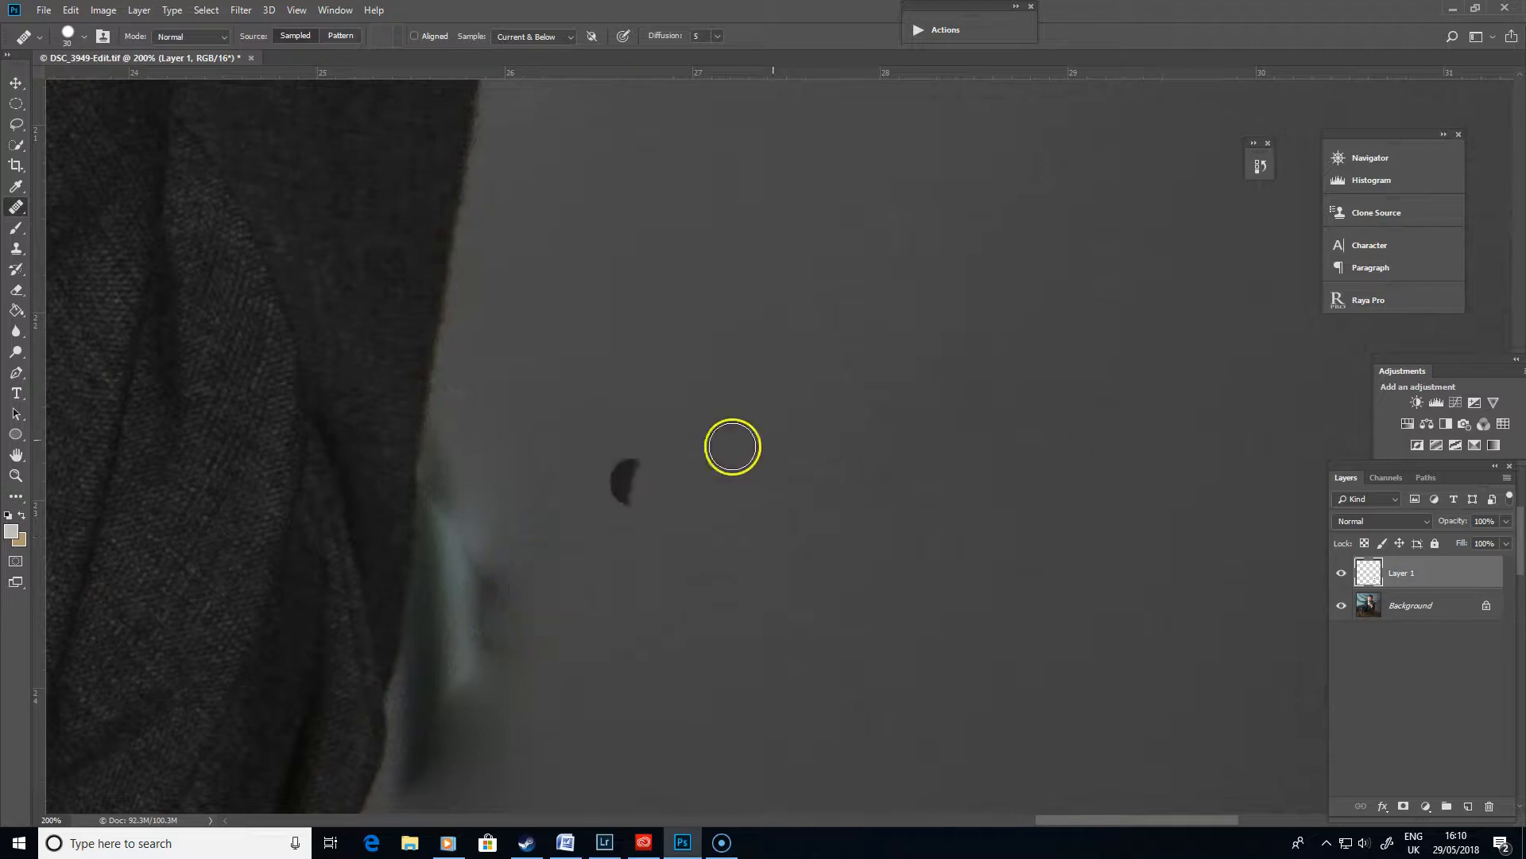
pyautogui.hotkey('ctrl', 'z')
# - Sample the wall beside the sleeve and heal over the remaining chair edges
pyautogui.keyDown('alt'); pyautogui.click(469, 209); pyautogui.keyUp('alt')
pyautogui.moveTo(463, 337); pyautogui.dragTo(446, 396)
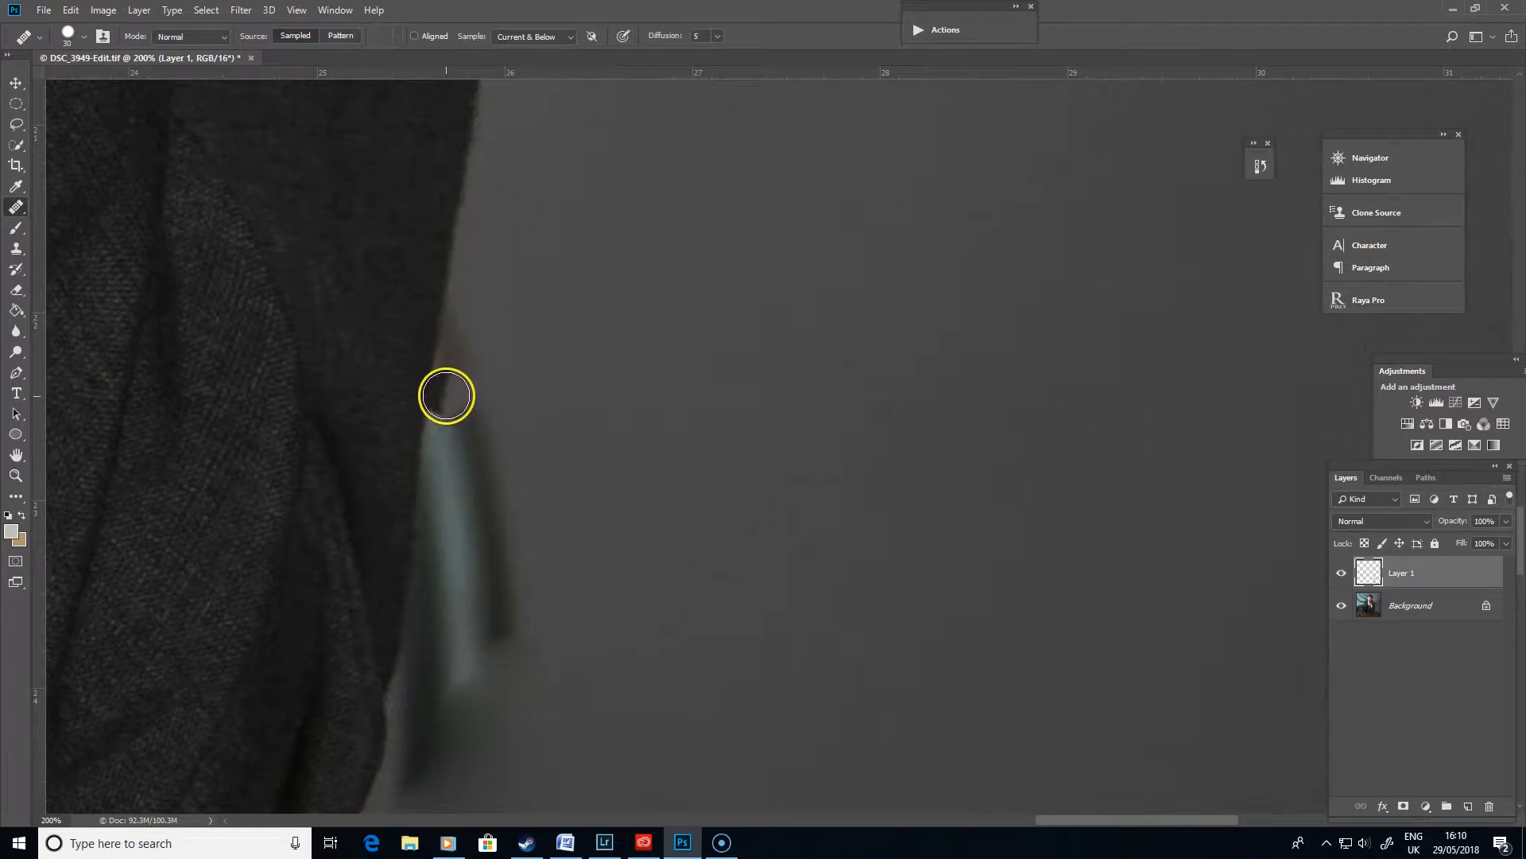
pyautogui.moveTo(706, 661); pyautogui.dragTo(825, 243)
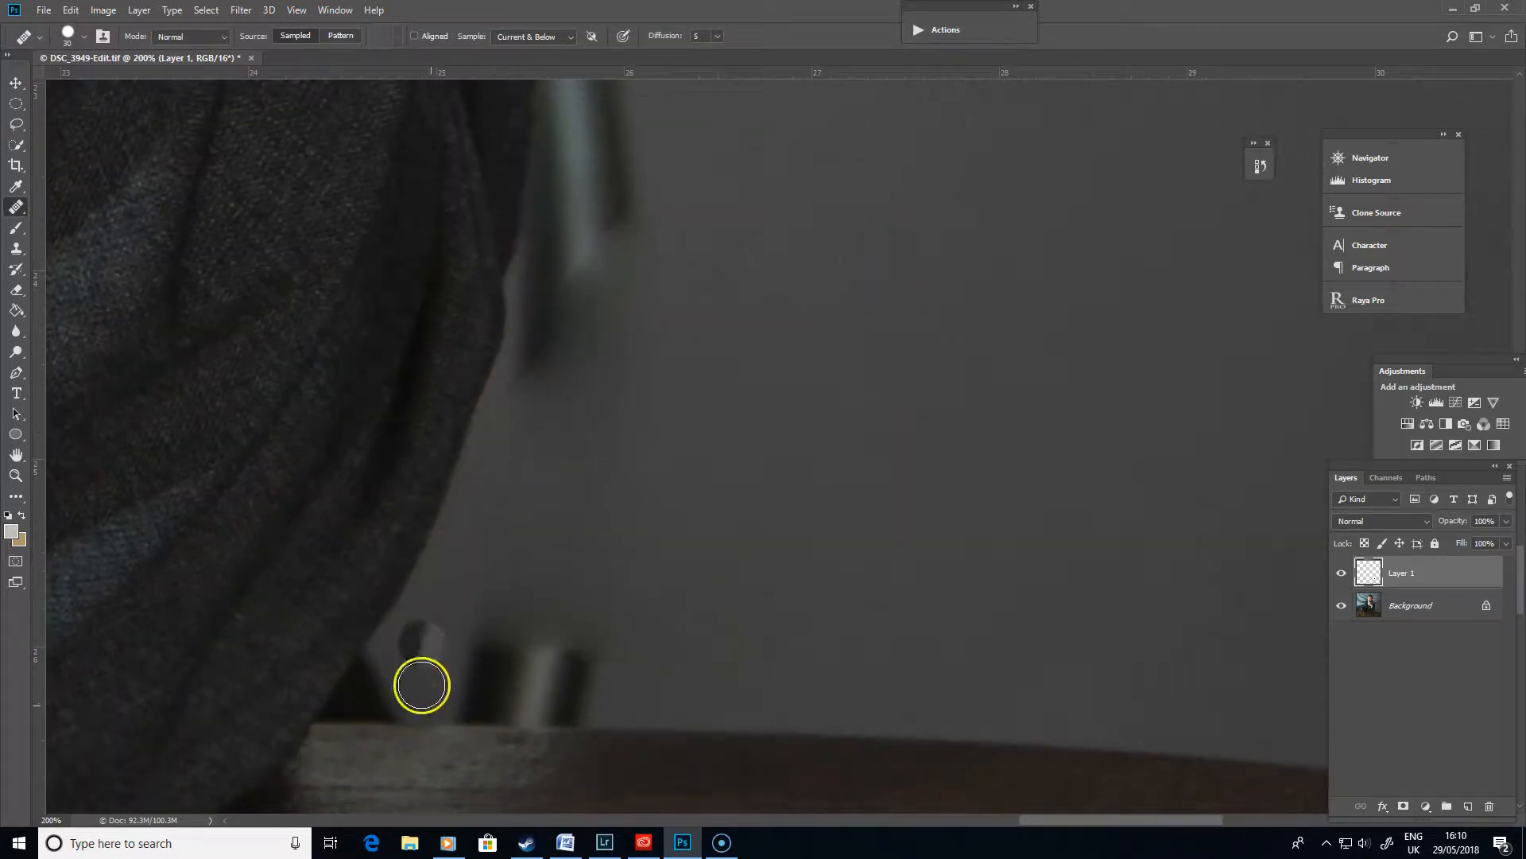
pyautogui.moveTo(765, 676); pyautogui.dragTo(733, 552)
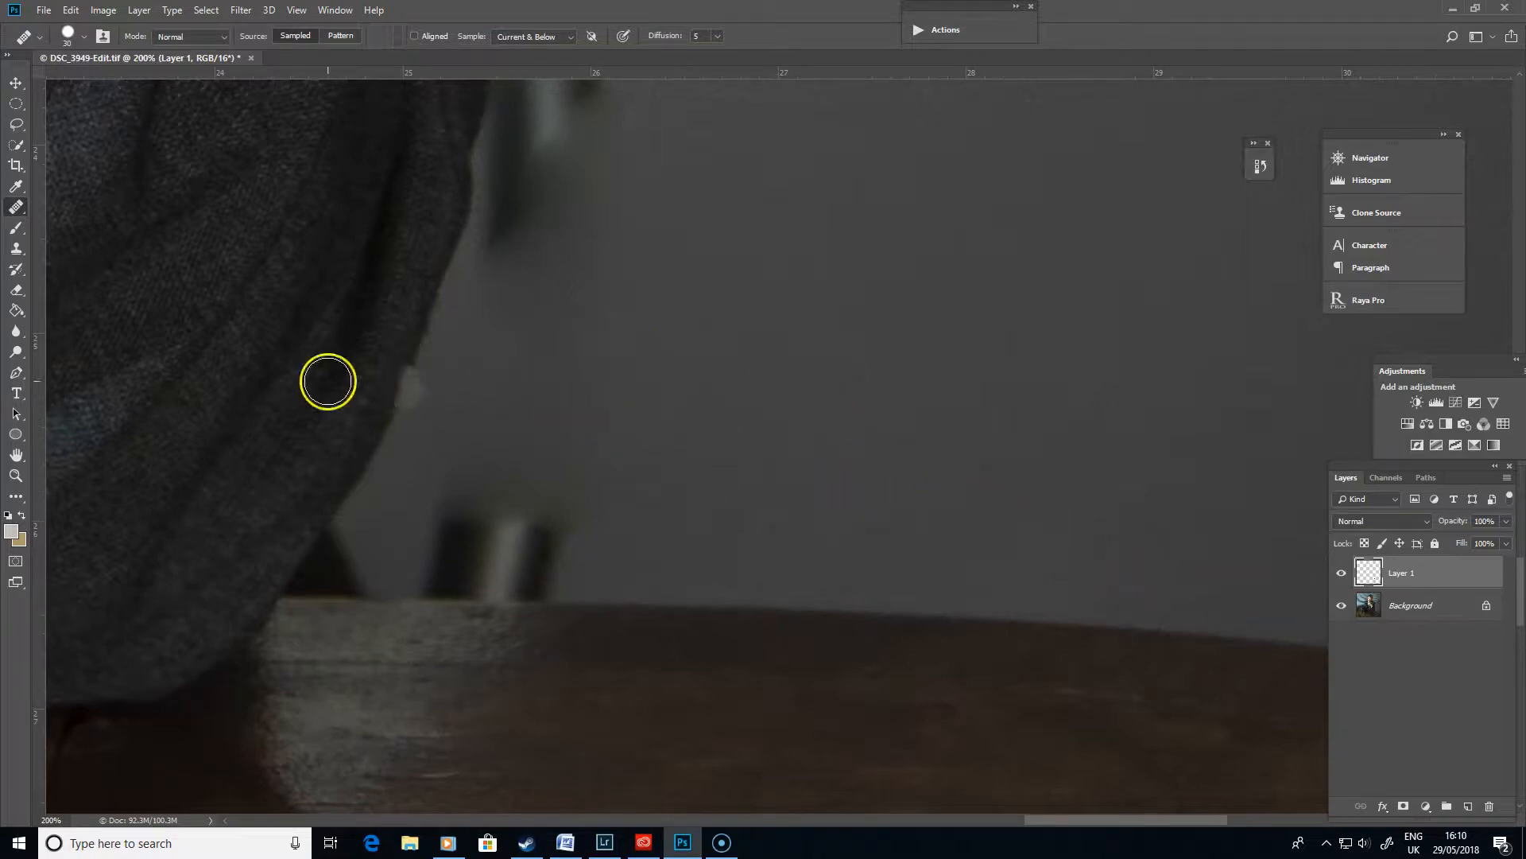
# - Switch to the Clone Stamp, enlarge the brush, clone once over the chair and undo it
pyautogui.click(17, 248)
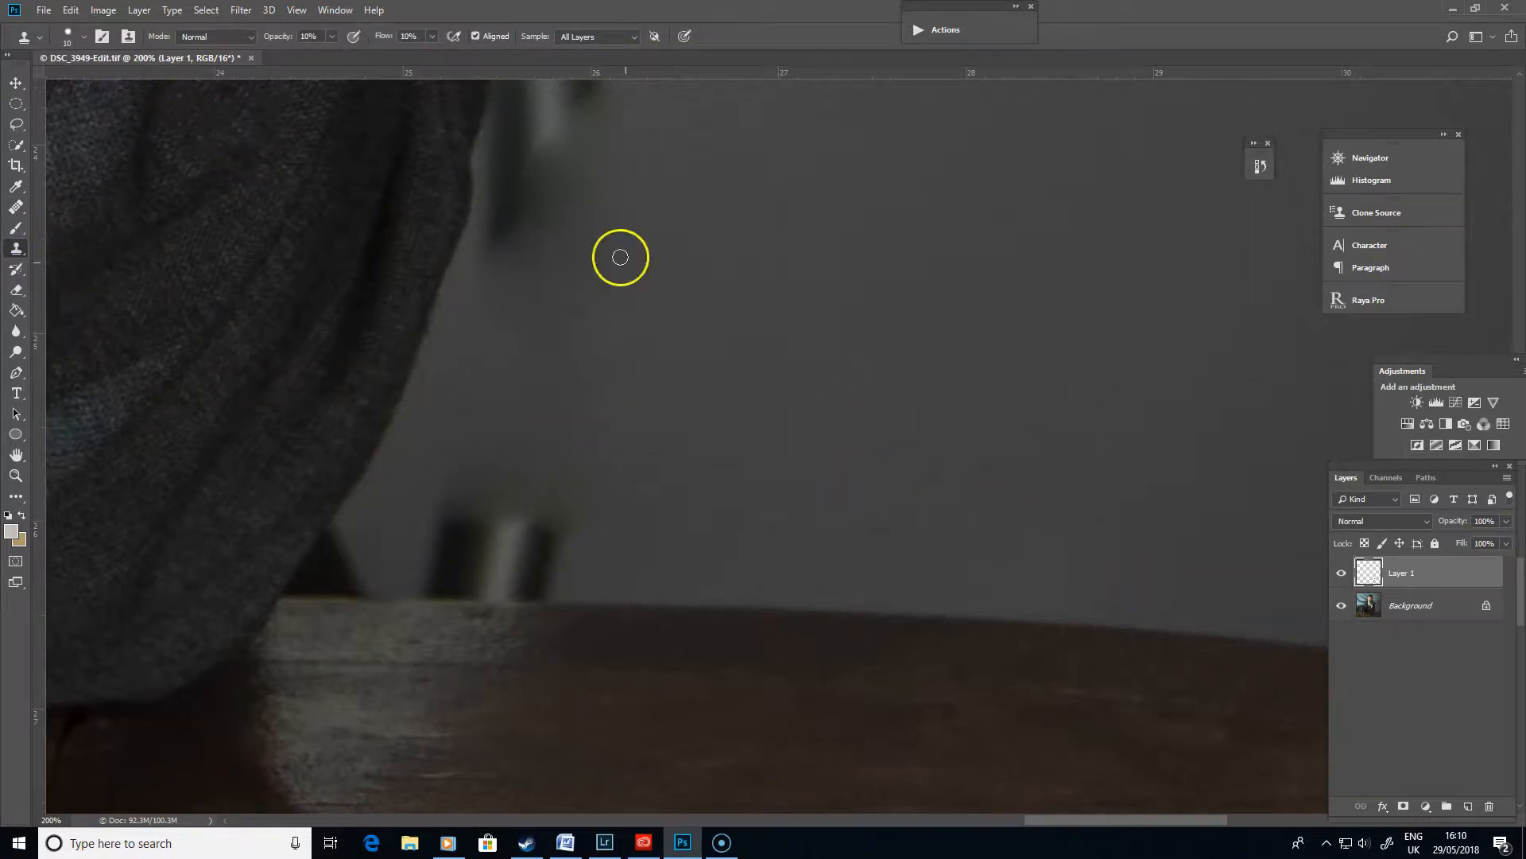
pyautogui.press(']')
pyautogui.press(']')
pyautogui.press(']')
pyautogui.press(']')
pyautogui.press(']')
pyautogui.press(']')
pyautogui.press(']')
pyautogui.press(']')
pyautogui.press(']')
pyautogui.press(']')
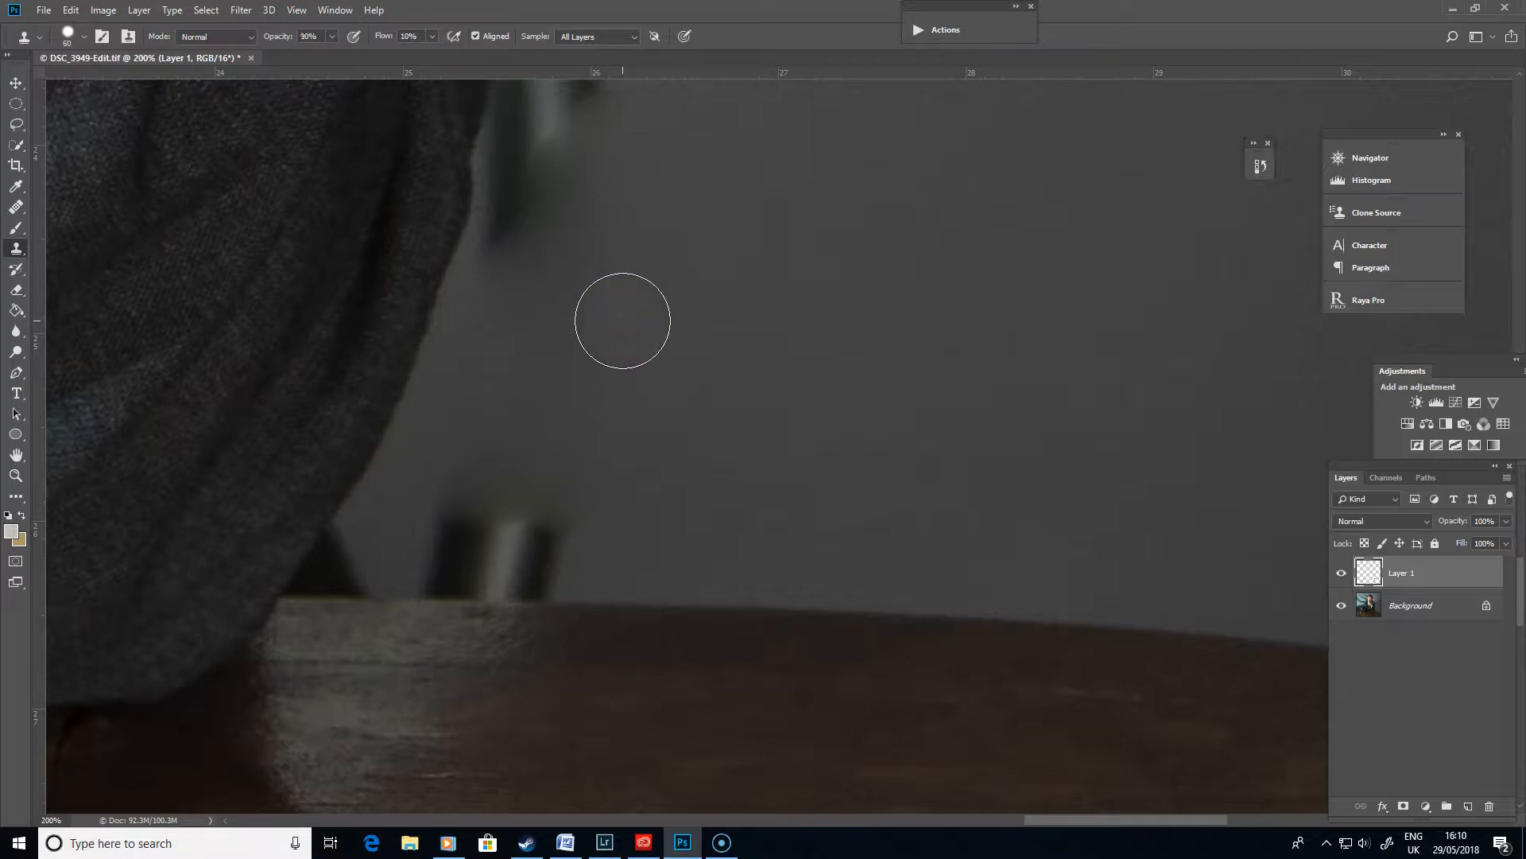
pyautogui.keyDown('alt'); pyautogui.click(524, 208); pyautogui.keyUp('alt')
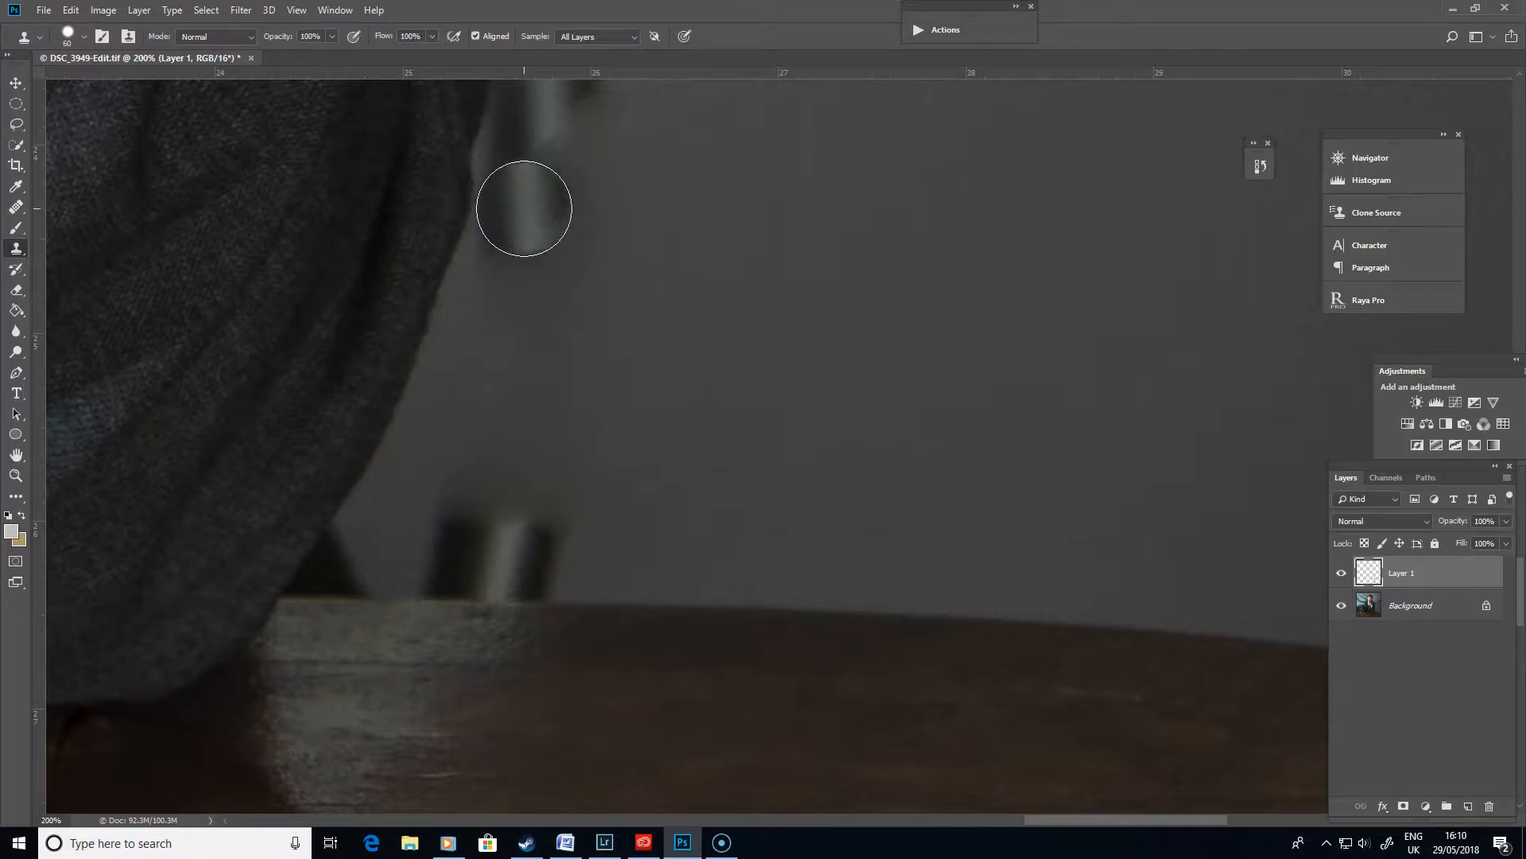
pyautogui.hotkey('ctrl', 'z')
# - Sample the wall and clone over the chair remnants near the table with a smaller brush
pyautogui.keyDown('alt'); pyautogui.click(701, 427); pyautogui.keyUp('alt')
pyautogui.moveTo(549, 510)
pyautogui.mouseDown()
pyautogui.moveTo(491, 498)
pyautogui.moveTo(450, 528)
pyautogui.moveTo(487, 535)
pyautogui.moveTo(443, 538)
pyautogui.moveTo(527, 549)
pyautogui.moveTo(435, 551)
pyautogui.mouseUp()
pyautogui.moveTo(552, 551)
pyautogui.mouseDown()
pyautogui.moveTo(915, 297)
pyautogui.moveTo(909, 278)
pyautogui.mouseUp()
pyautogui.scroll(-3, 607, 509)
pyautogui.scroll(6, 606, 513)
pyautogui.press('[')
pyautogui.press('[')
pyautogui.press('[')
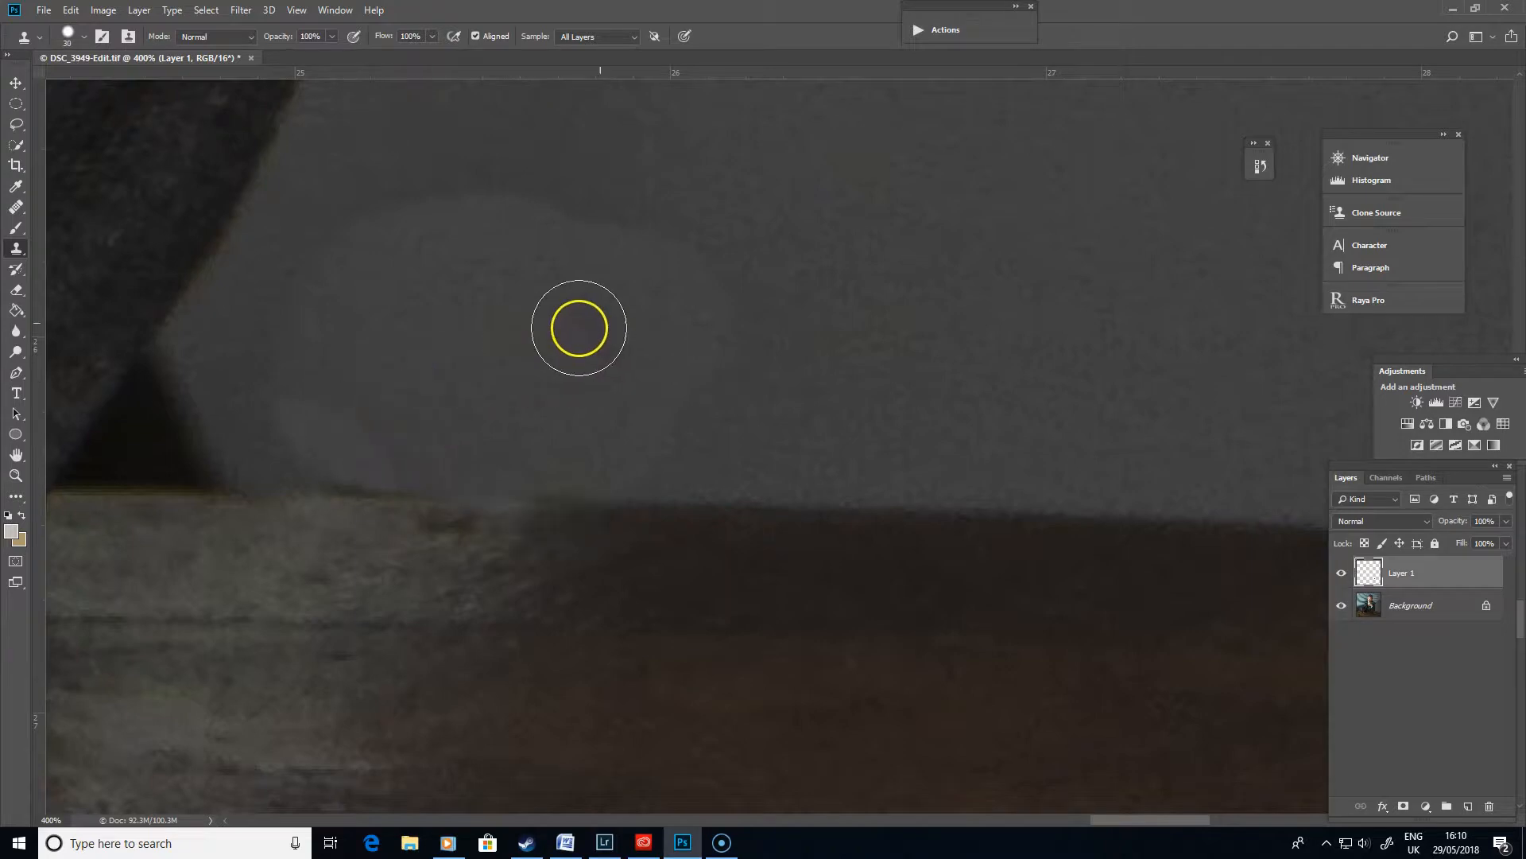
pyautogui.moveTo(340, 447)
pyautogui.mouseDown()
pyautogui.moveTo(378, 433)
pyautogui.moveTo(449, 441)
pyautogui.mouseUp()
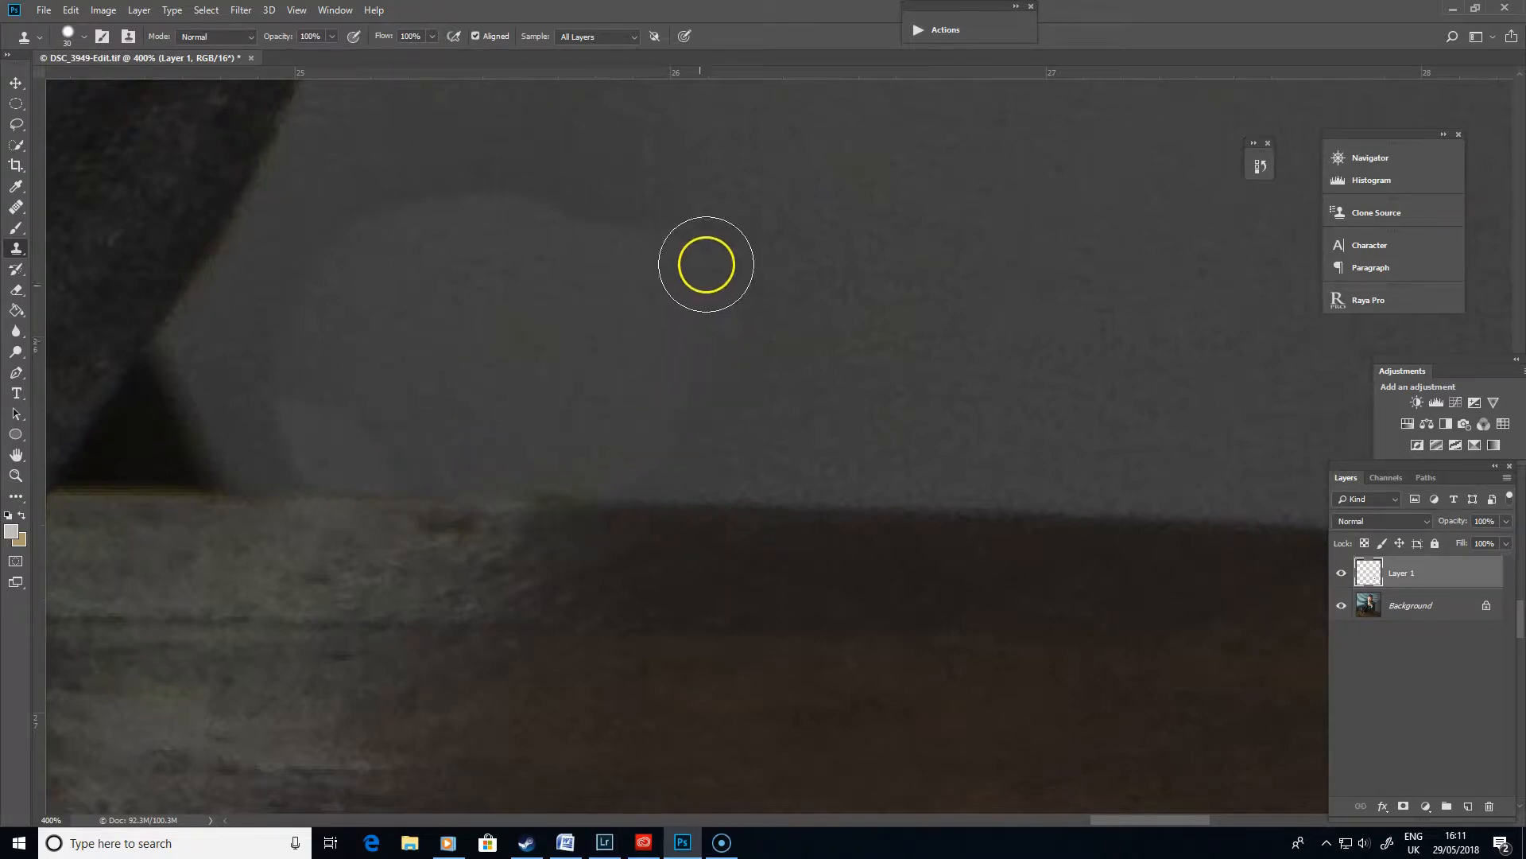
pyautogui.moveTo(574, 444)
pyautogui.mouseDown()
pyautogui.moveTo(586, 430)
pyautogui.moveTo(562, 446)
pyautogui.moveTo(561, 433)
pyautogui.mouseUp()
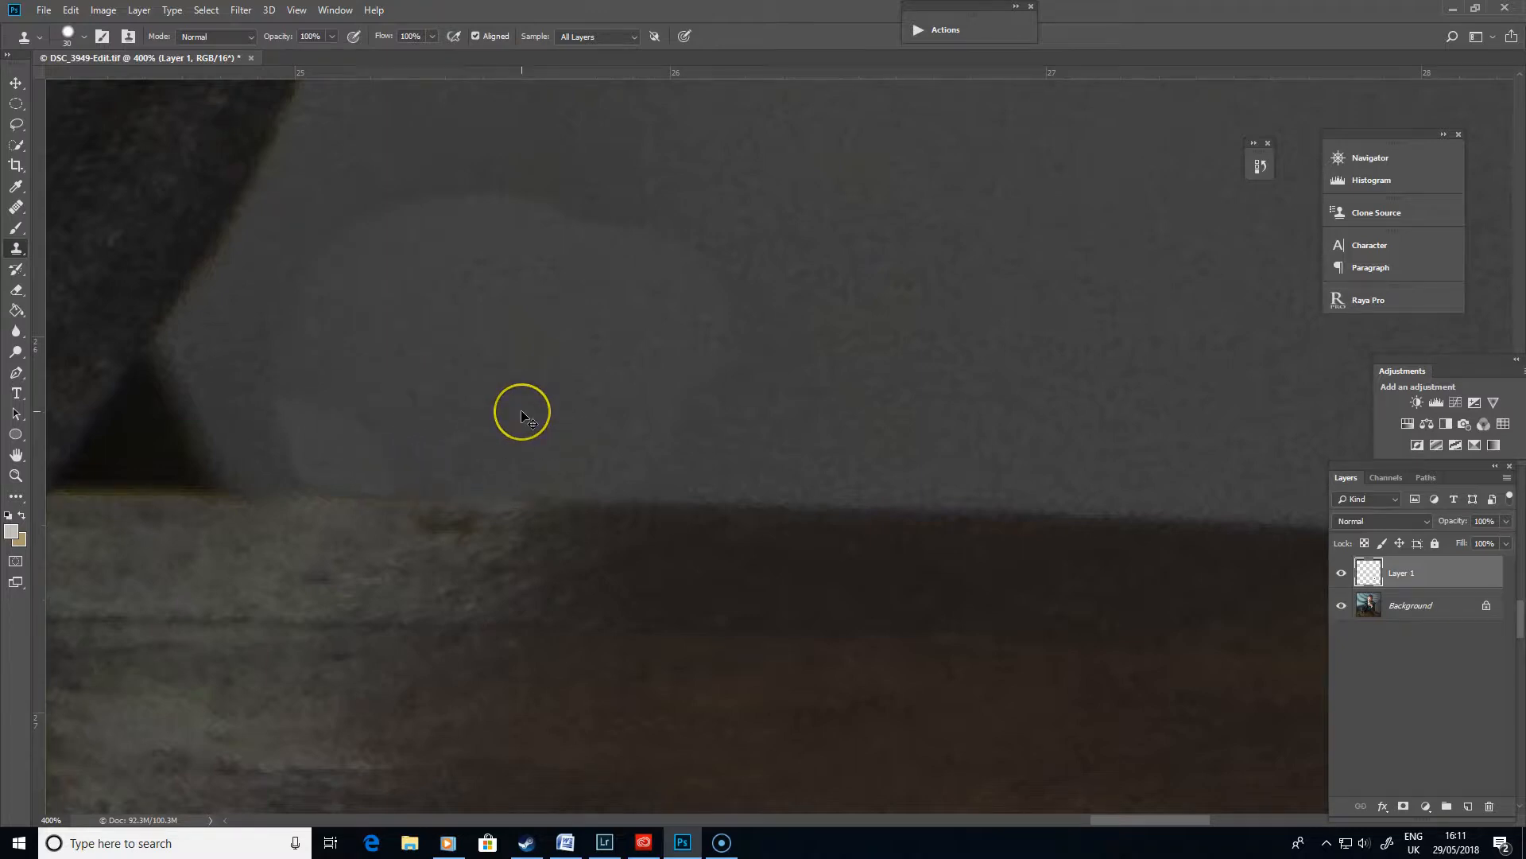
# - Zoom to 100% and delete Layer 1 with all the retouching
pyautogui.hotkey('ctrl', '1')
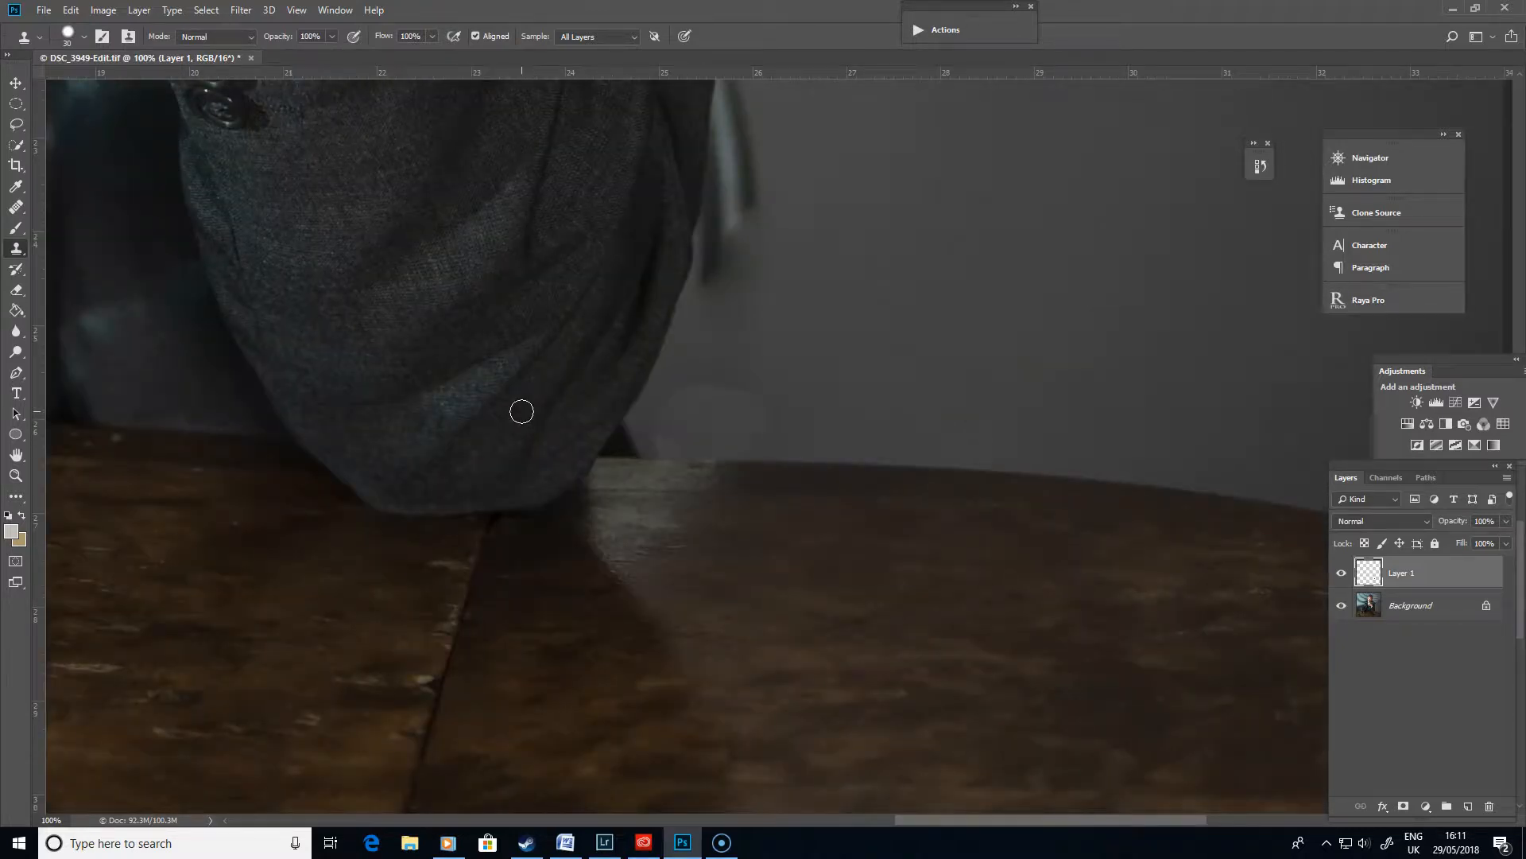
pyautogui.moveTo(918, 246); pyautogui.dragTo(713, 514)
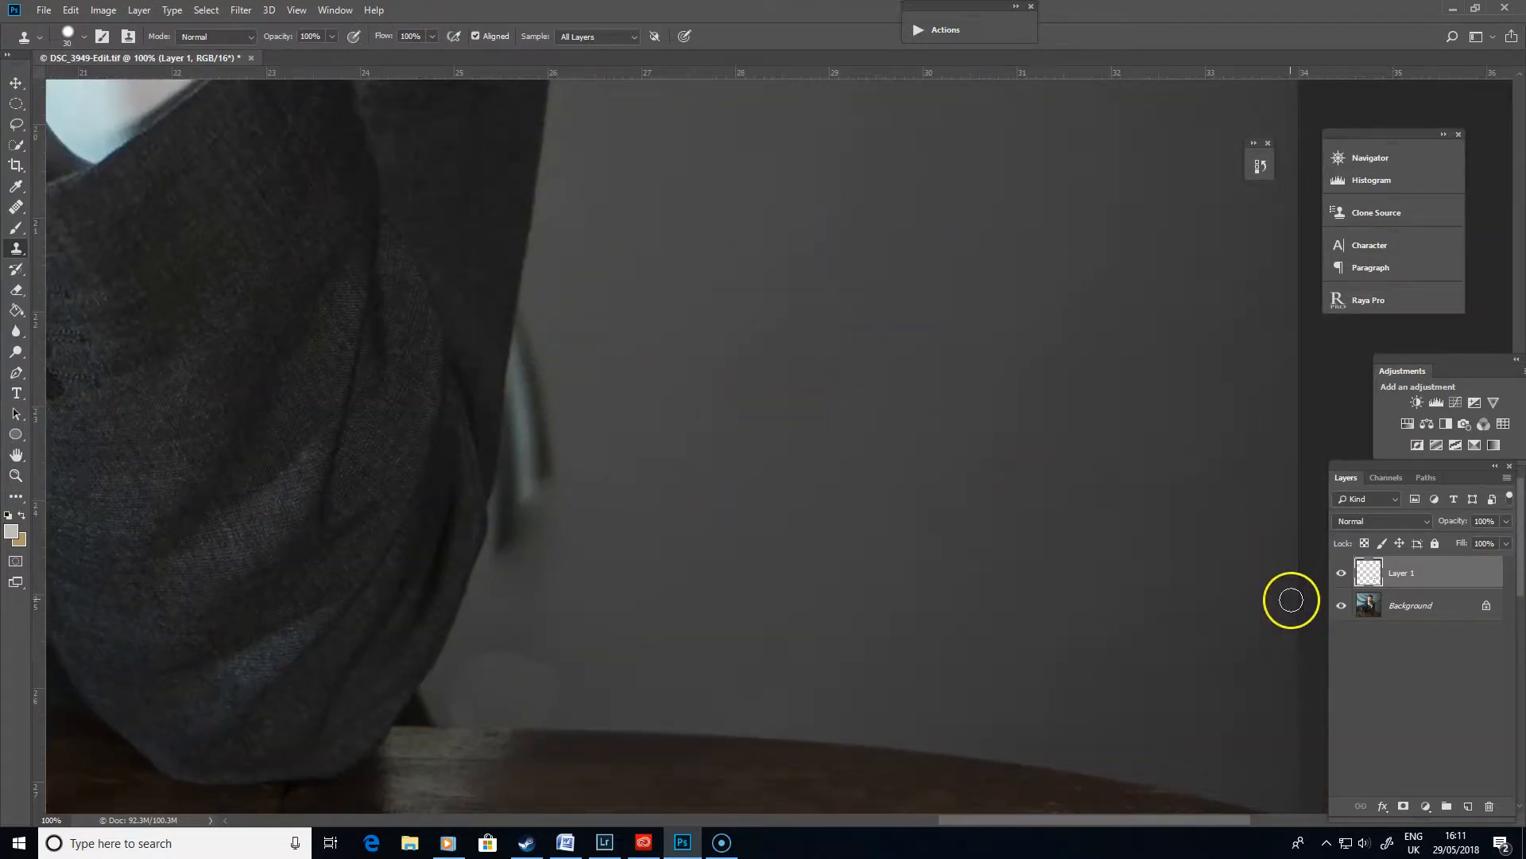
pyautogui.click(1372, 572)
pyautogui.moveTo(1372, 571)
pyautogui.mouseDown()
pyautogui.moveTo(1463, 782)
pyautogui.moveTo(1490, 805)
pyautogui.mouseUp()
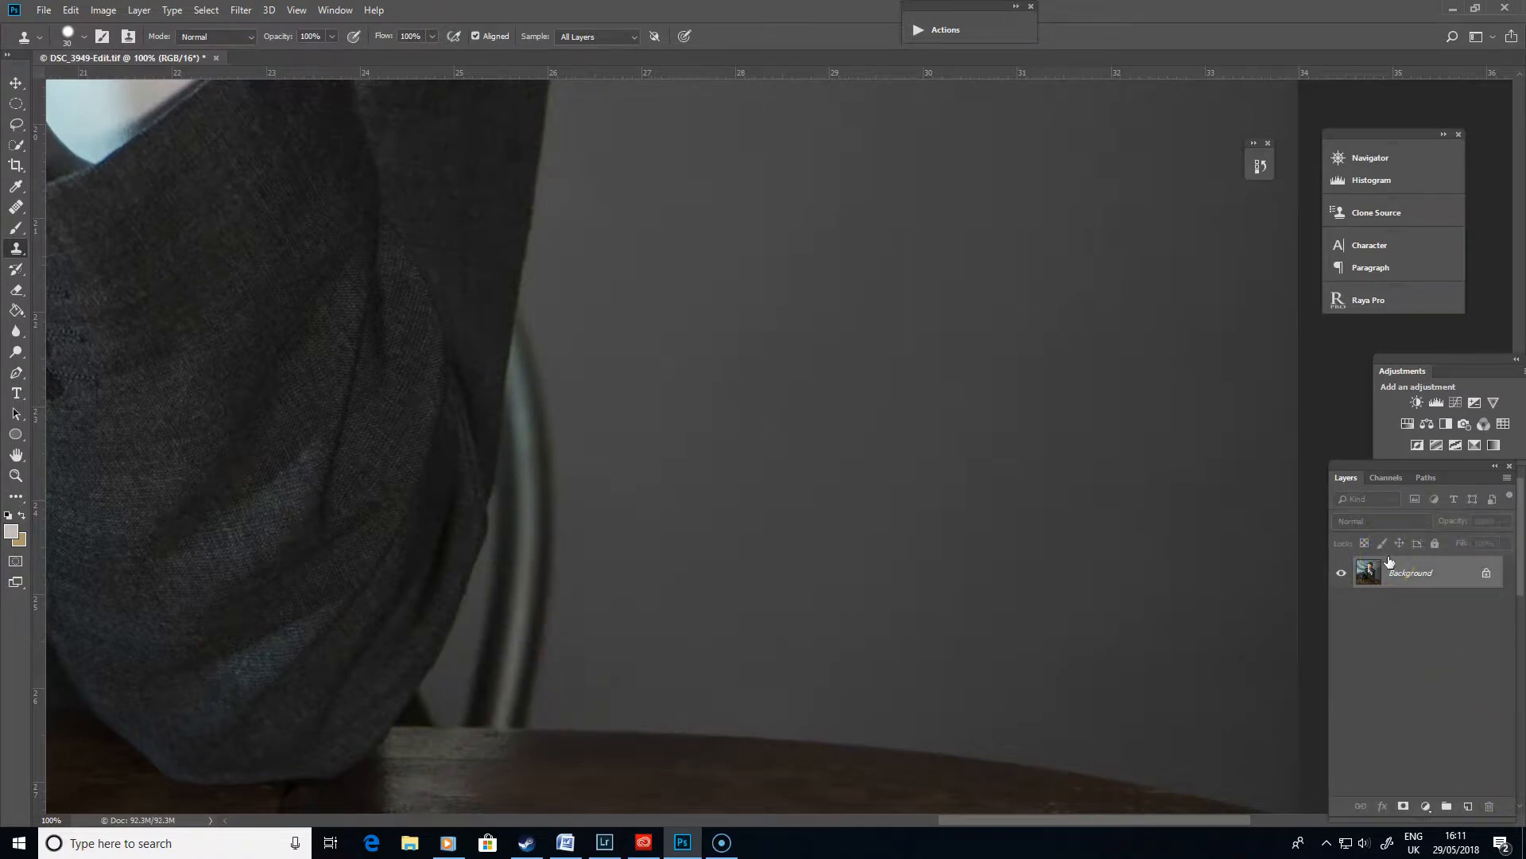
# - Start a Pen path of anchor points along the sleeve's edge next to the chair
pyautogui.hotkey('ctrl', '+')
pyautogui.hotkey('ctrl', '+')
pyautogui.moveTo(422, 347); pyautogui.dragTo(974, 599)
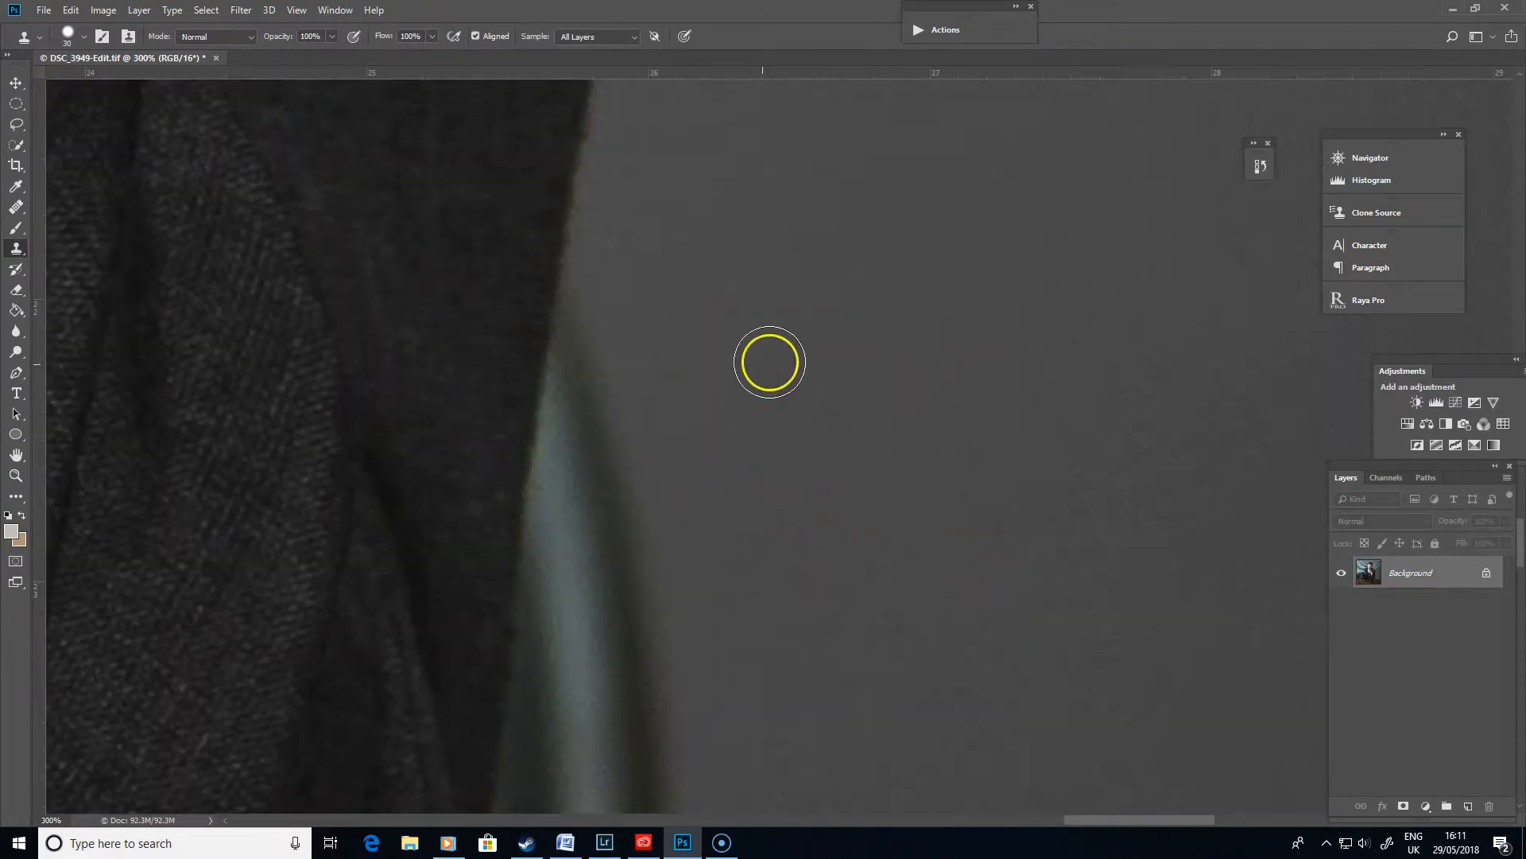
pyautogui.hotkey('ctrl', '-')
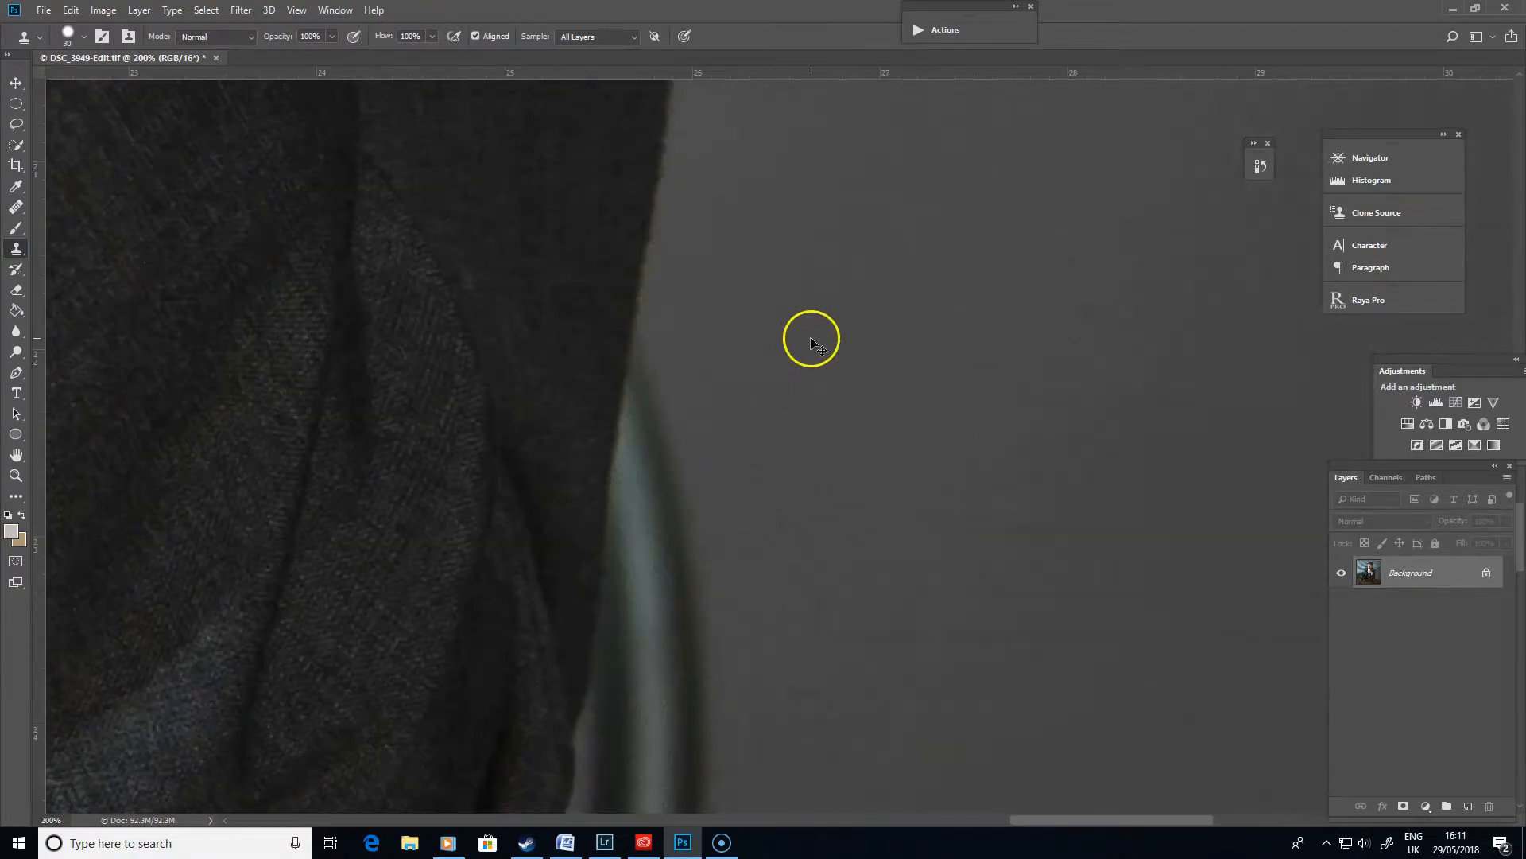
pyautogui.click(17, 372)
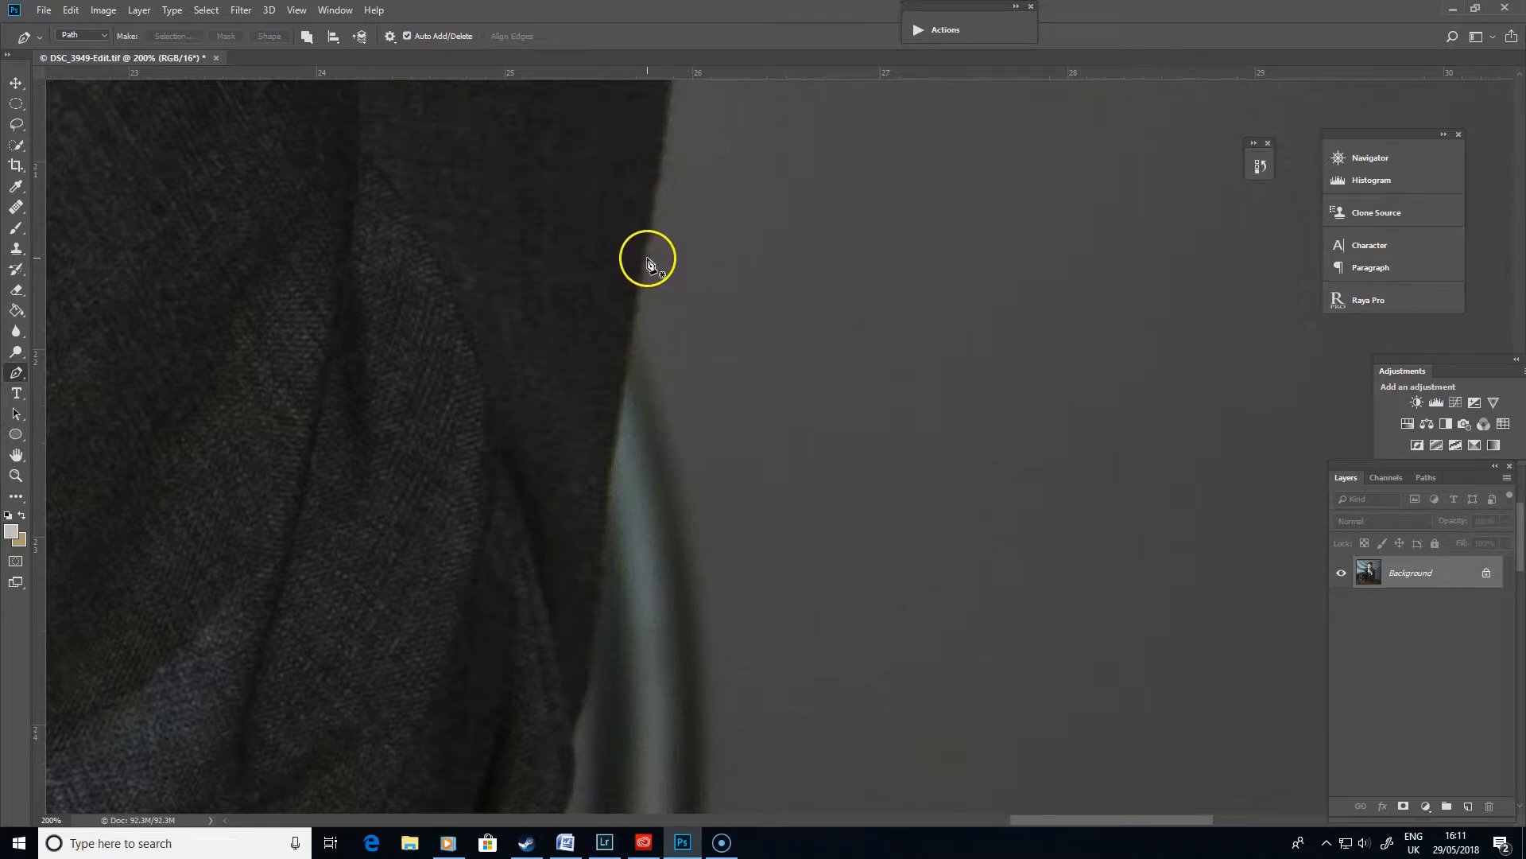
pyautogui.click(638, 296)
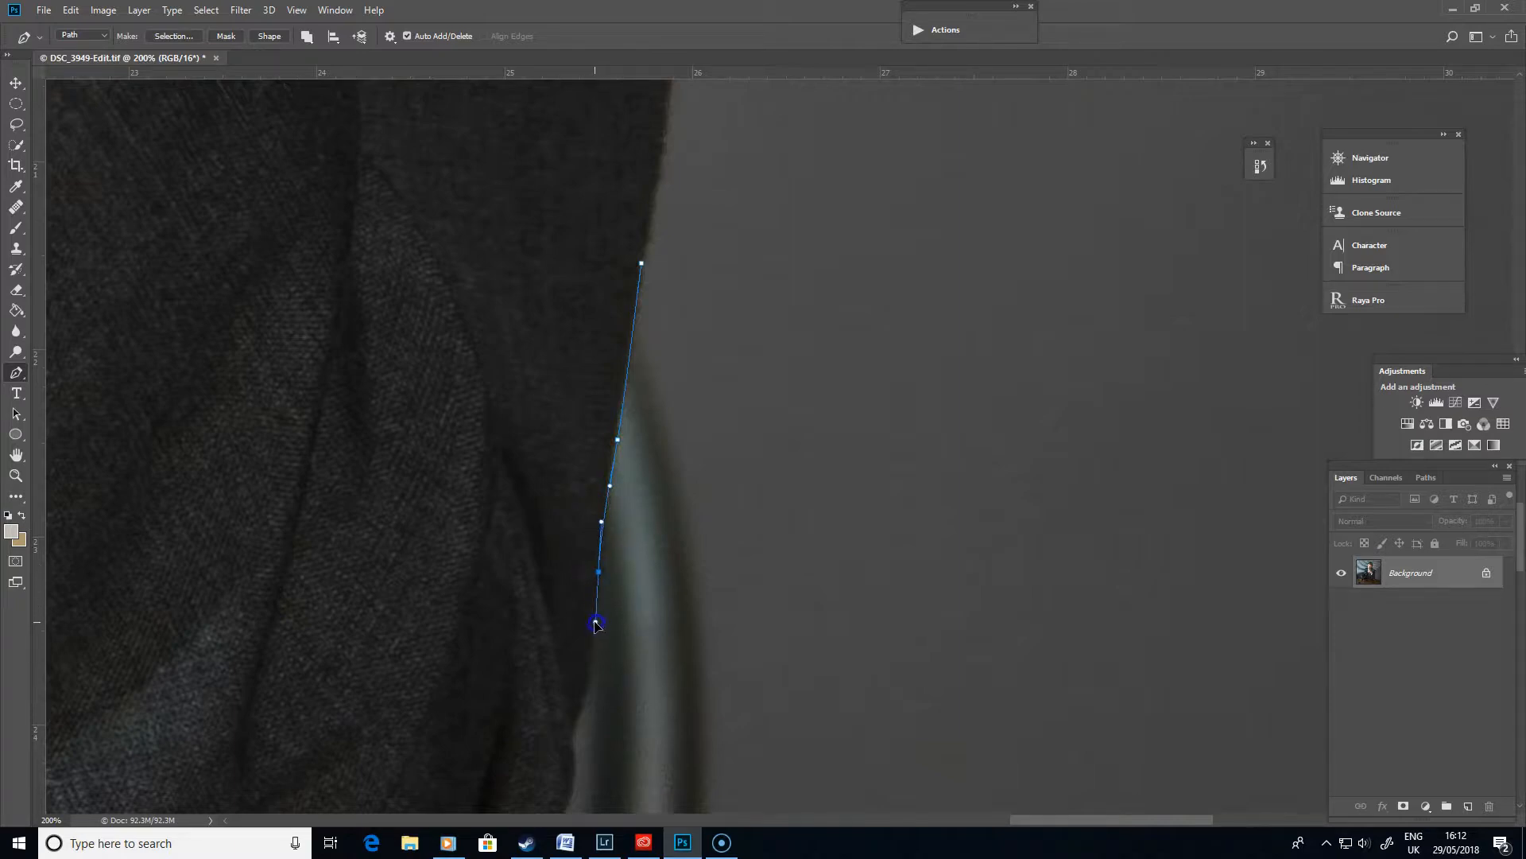
pyautogui.moveTo(719, 644)
pyautogui.mouseDown()
pyautogui.moveTo(827, 348)
pyautogui.moveTo(757, 699)
pyautogui.mouseUp()
pyautogui.hotkey('ctrl', '+')
pyautogui.moveTo(770, 570); pyautogui.dragTo(733, 739)
pyautogui.moveTo(772, 498); pyautogui.dragTo(843, 190)
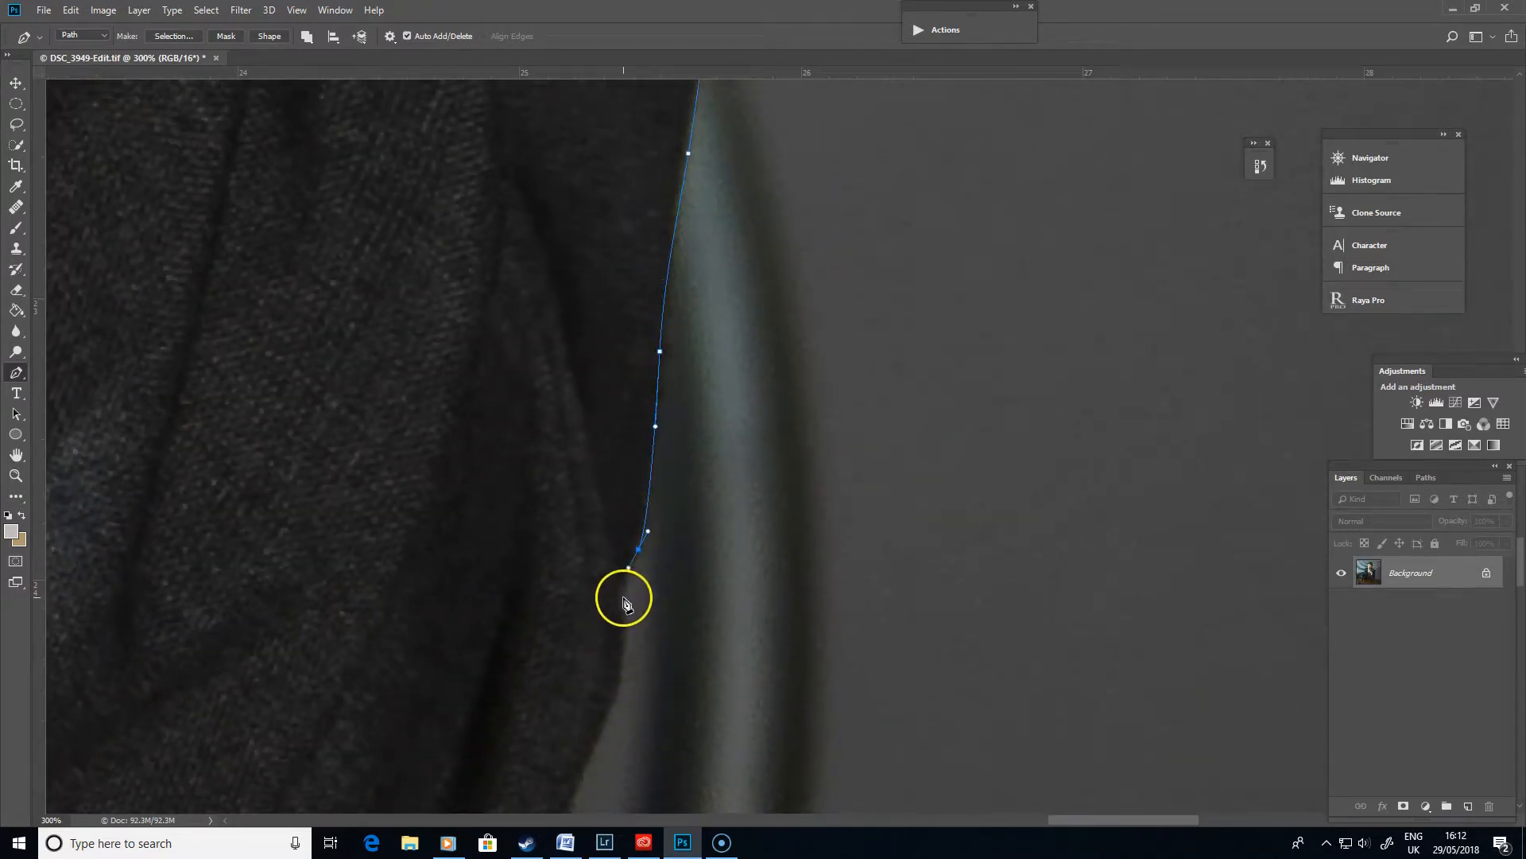
# - Continue the path down the sleeve and along the table edge
pyautogui.click(622, 693)
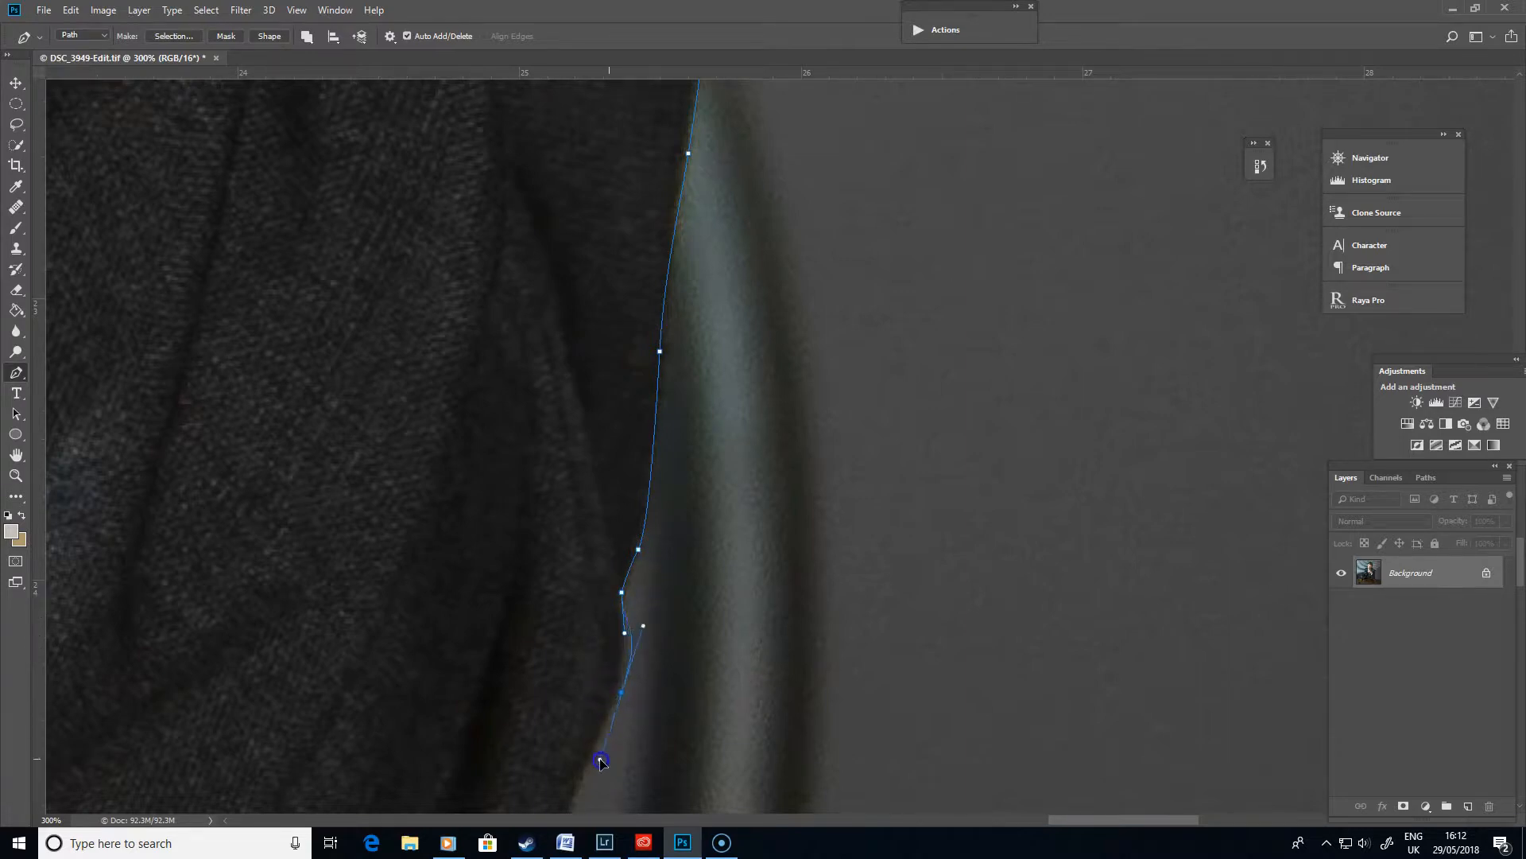
pyautogui.moveTo(659, 628); pyautogui.dragTo(629, 649)
pyautogui.moveTo(856, 679); pyautogui.dragTo(954, 380)
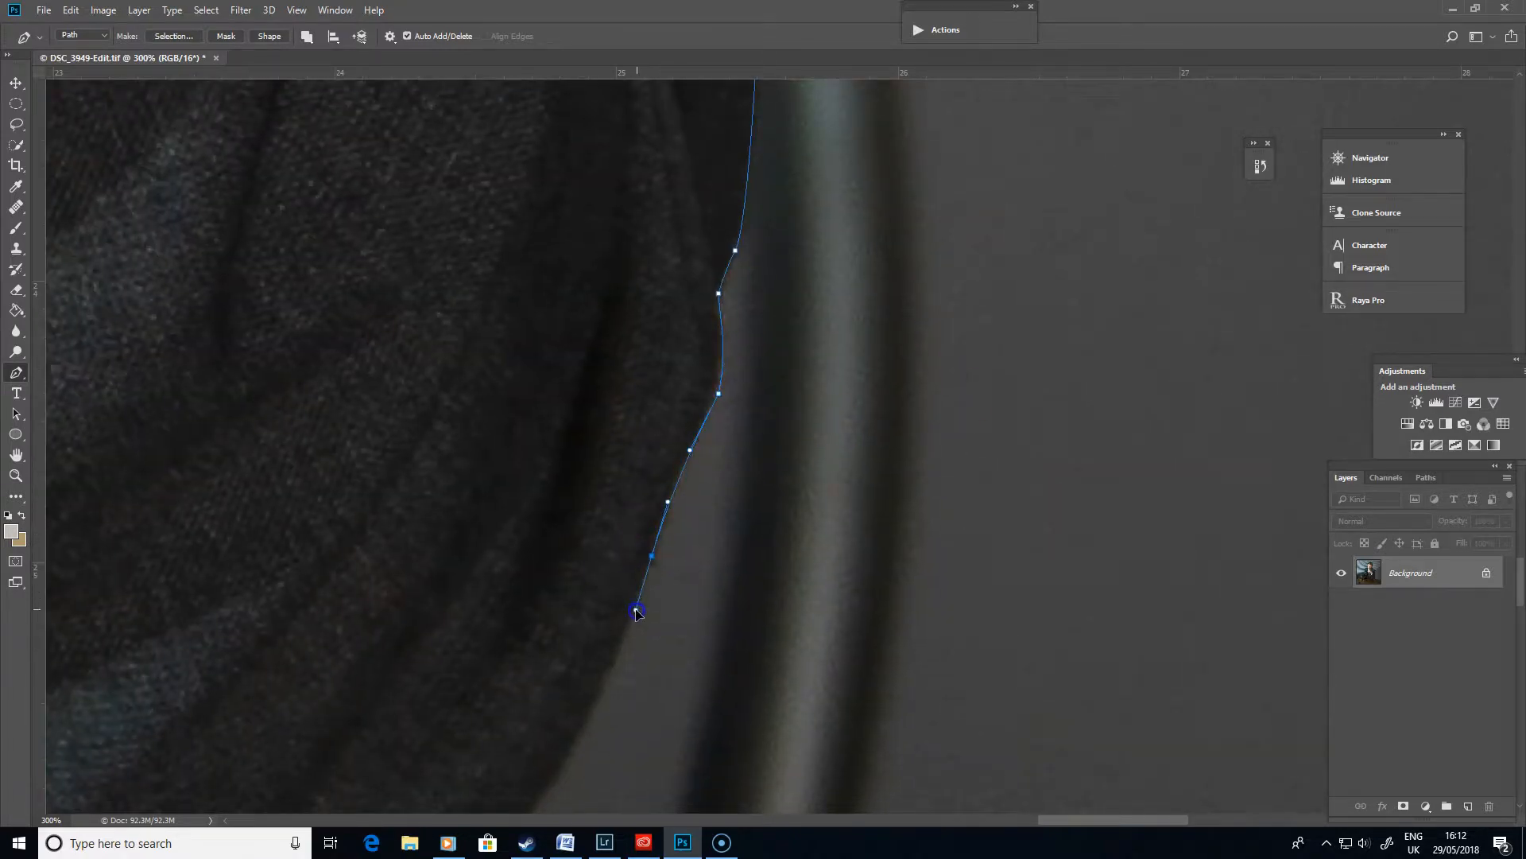
pyautogui.moveTo(852, 621); pyautogui.dragTo(909, 327)
pyautogui.click(659, 398)
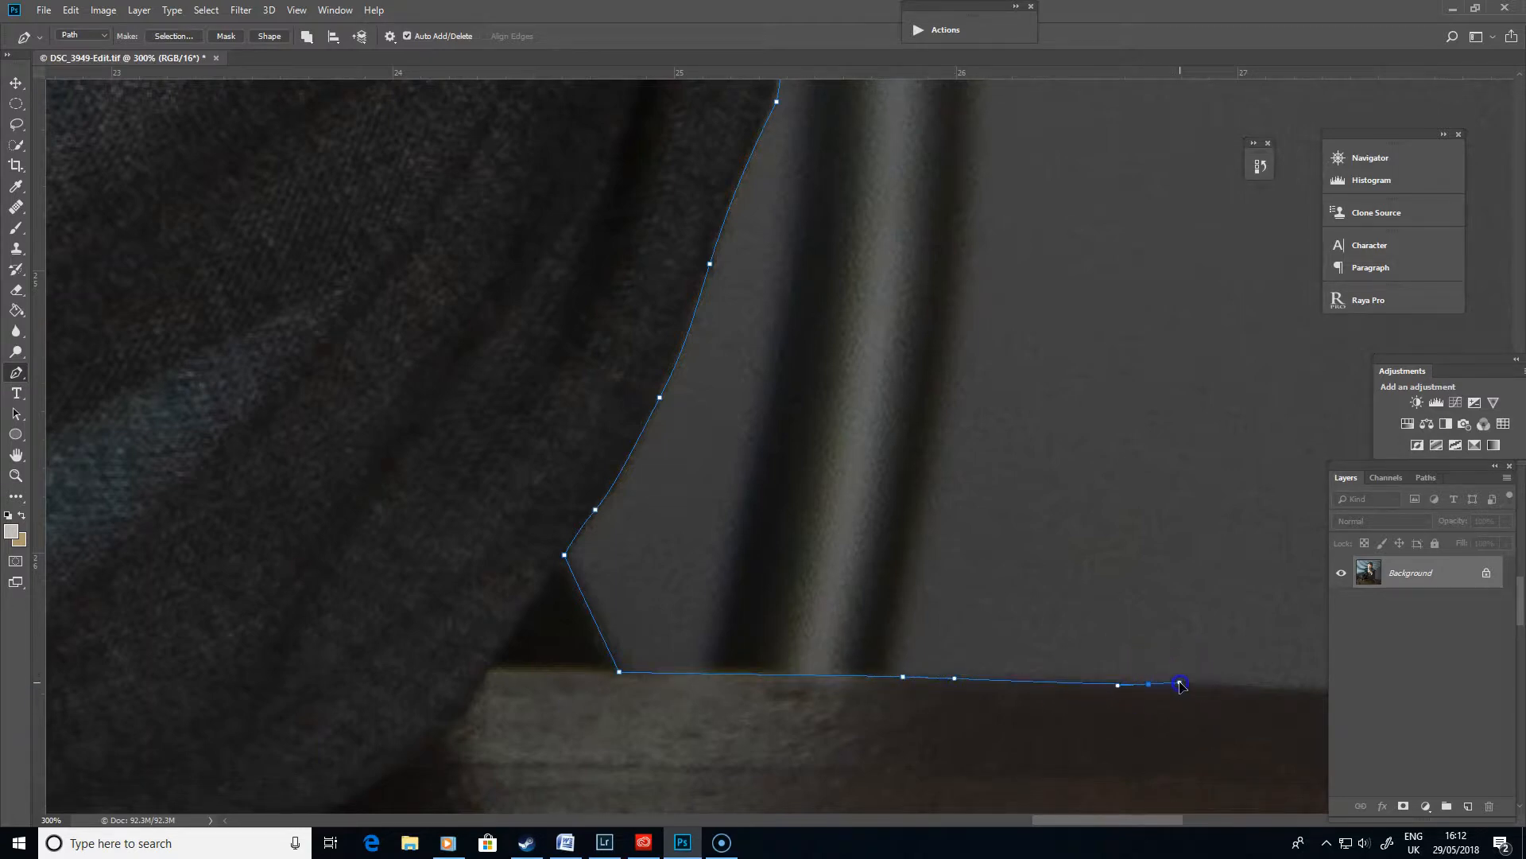
# - Zoom out and close the path around the wall area containing the chair
pyautogui.hotkey('ctrl', '-')
pyautogui.hotkey('ctrl', '-')
pyautogui.hotkey('ctrl', '-')
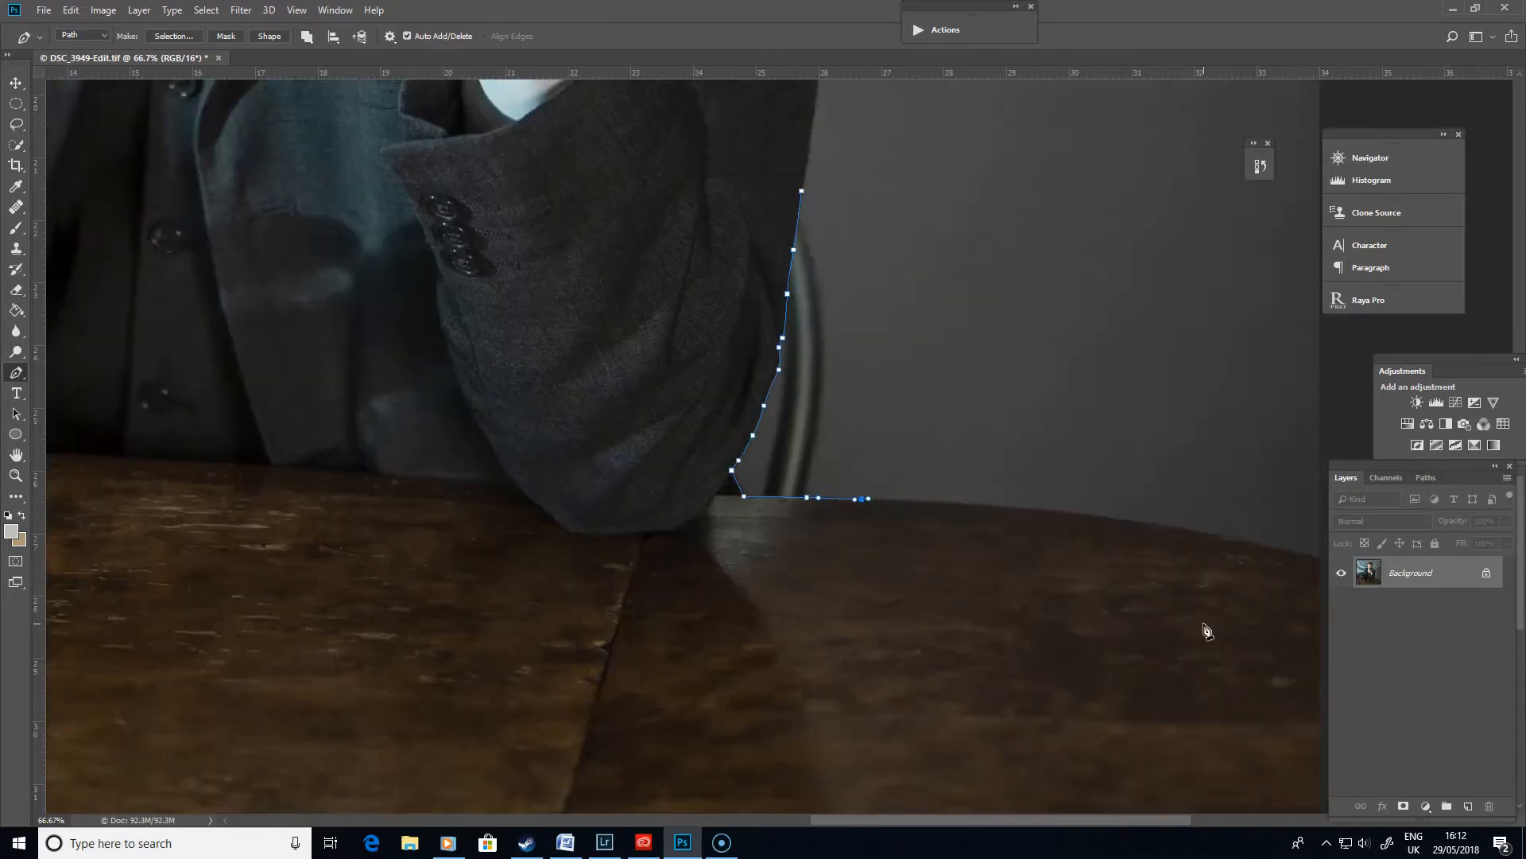
pyautogui.click(1198, 458)
pyautogui.moveTo(1012, 135); pyautogui.dragTo(958, 315)
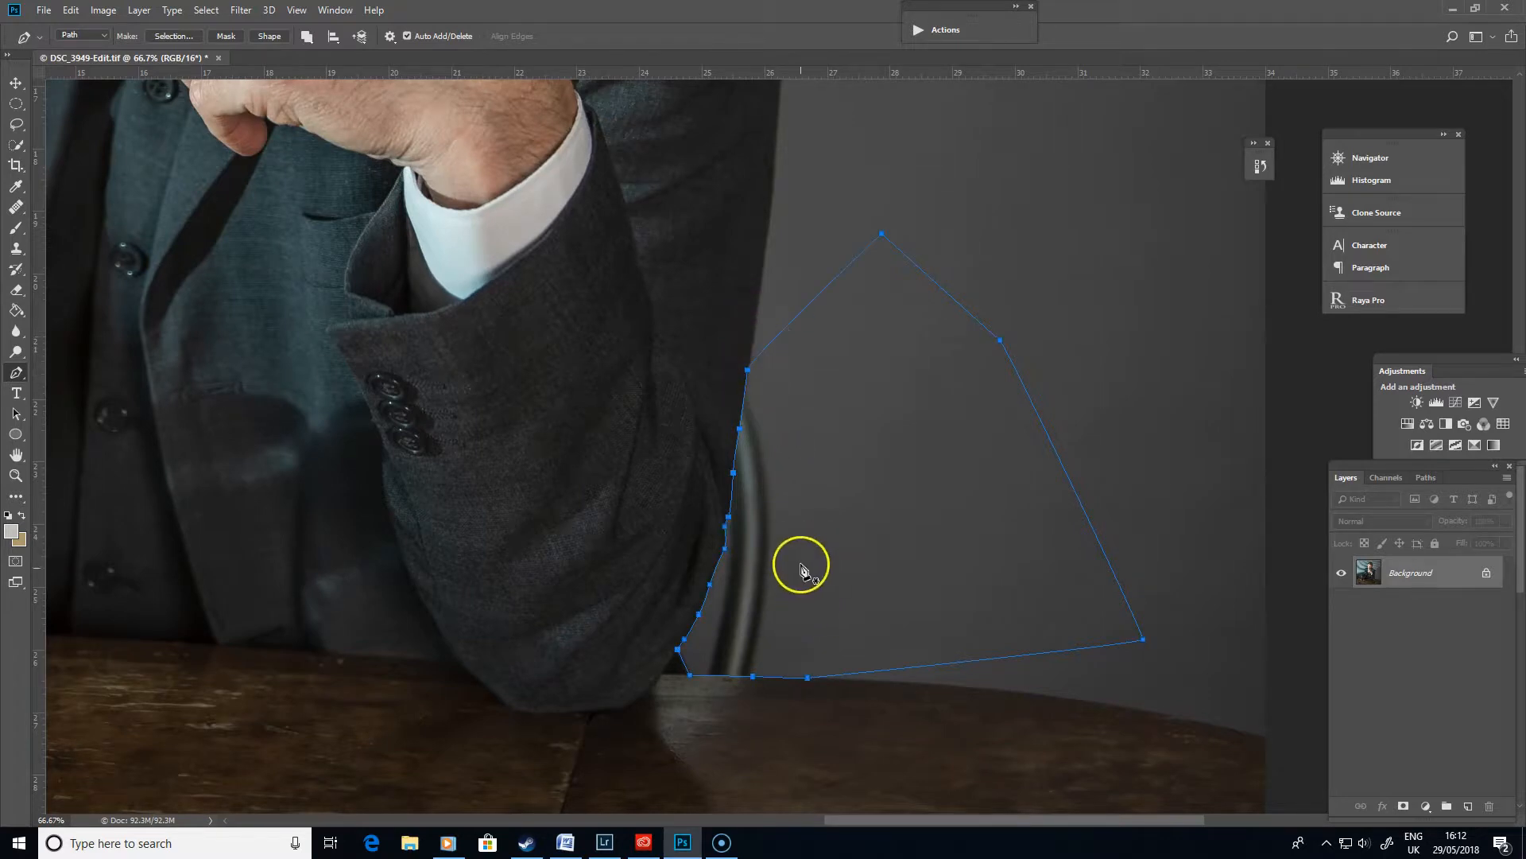
# - Convert the path into a selection with a 1 pixel feather radius
pyautogui.rightClick(852, 273)
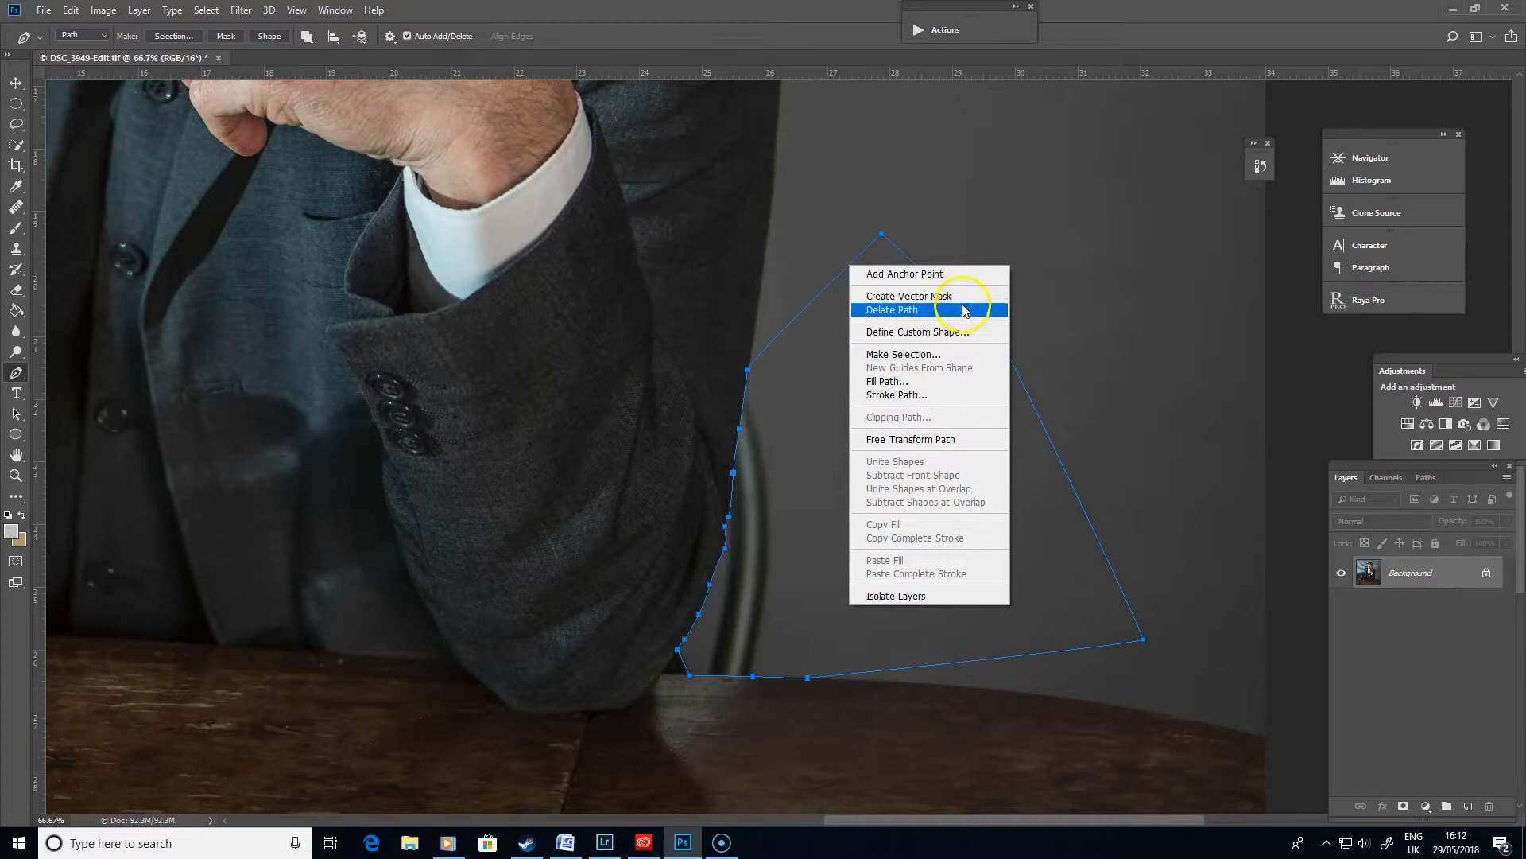
pyautogui.click(954, 354)
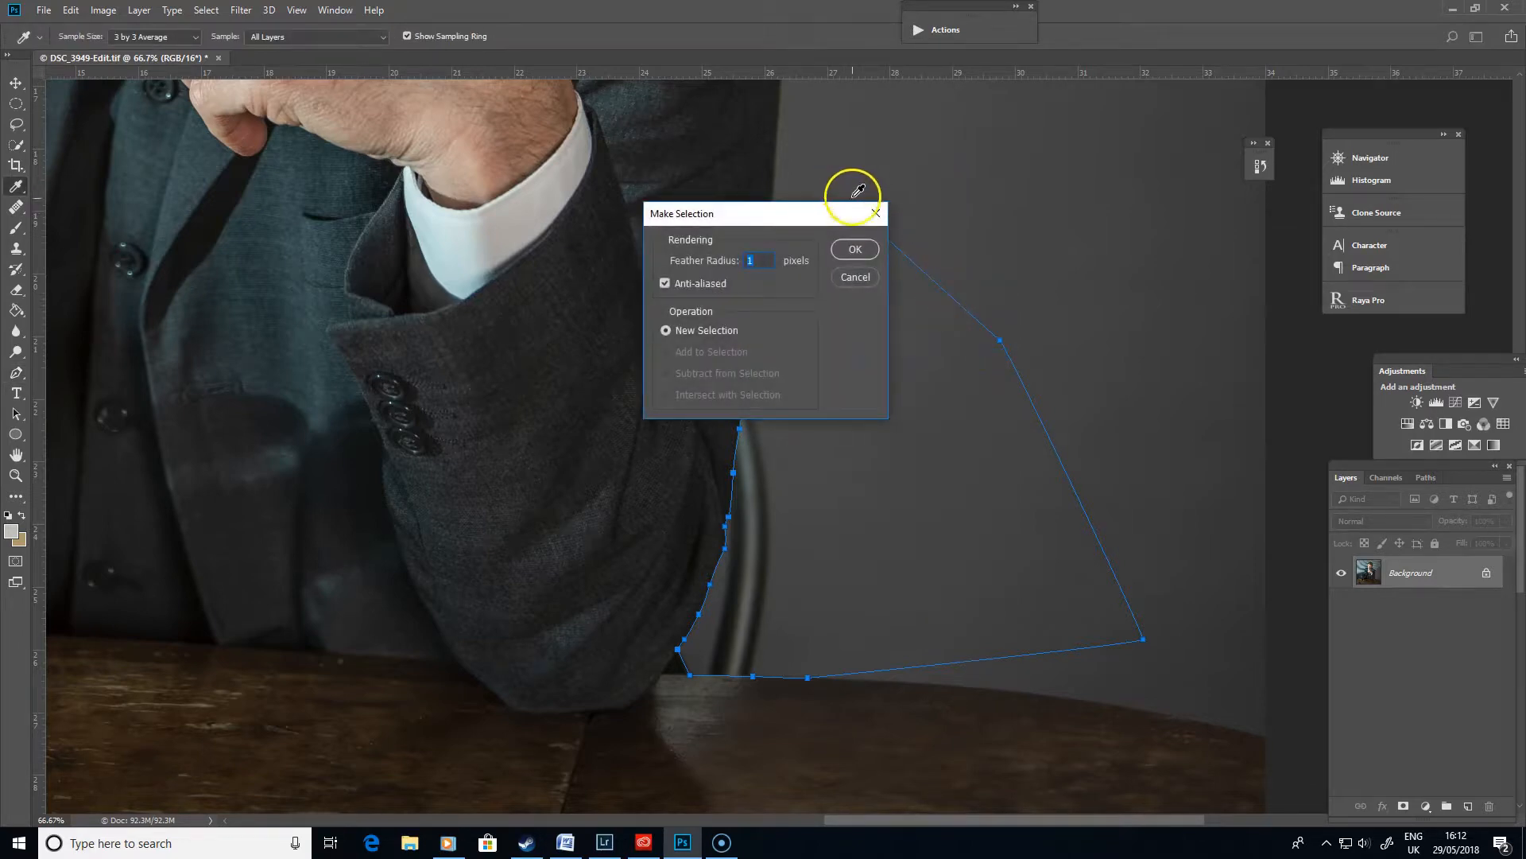
pyautogui.click(855, 250)
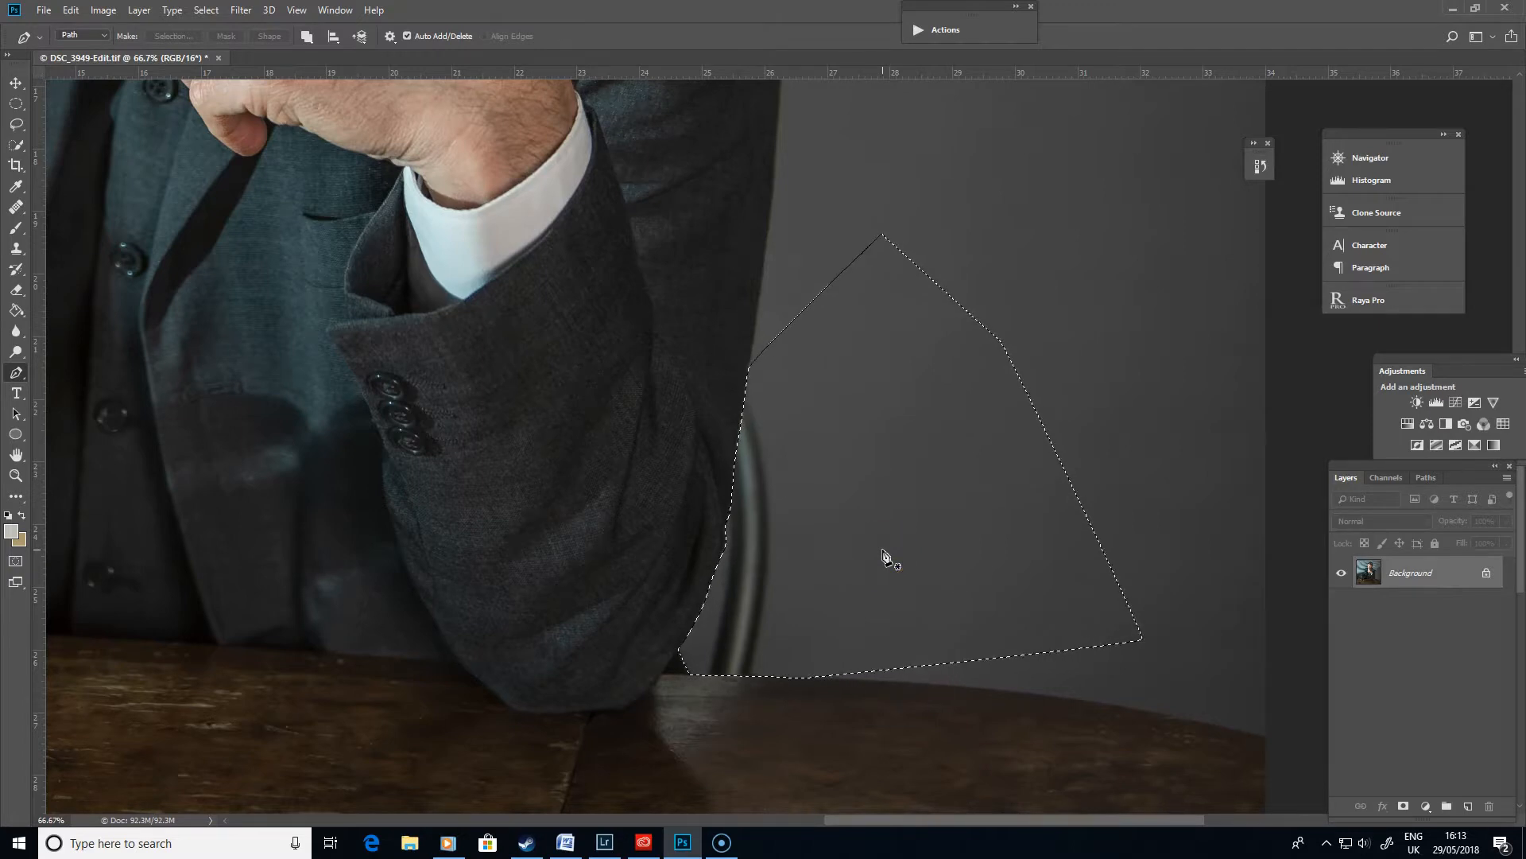
# - Add a new empty layer above the Background layer
pyautogui.hotkey('ctrl', '+')
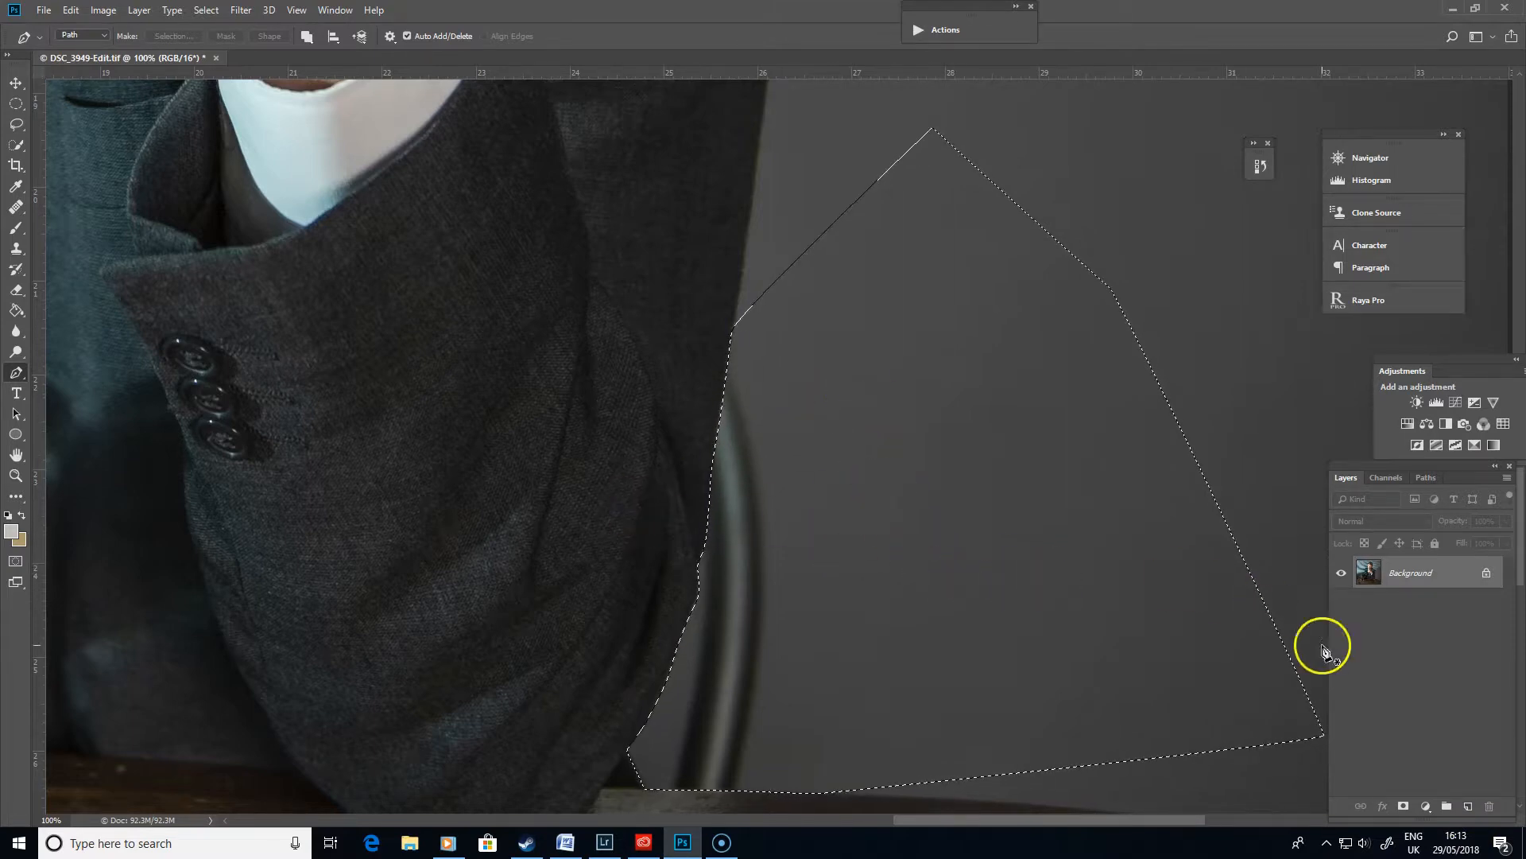
pyautogui.click(1468, 807)
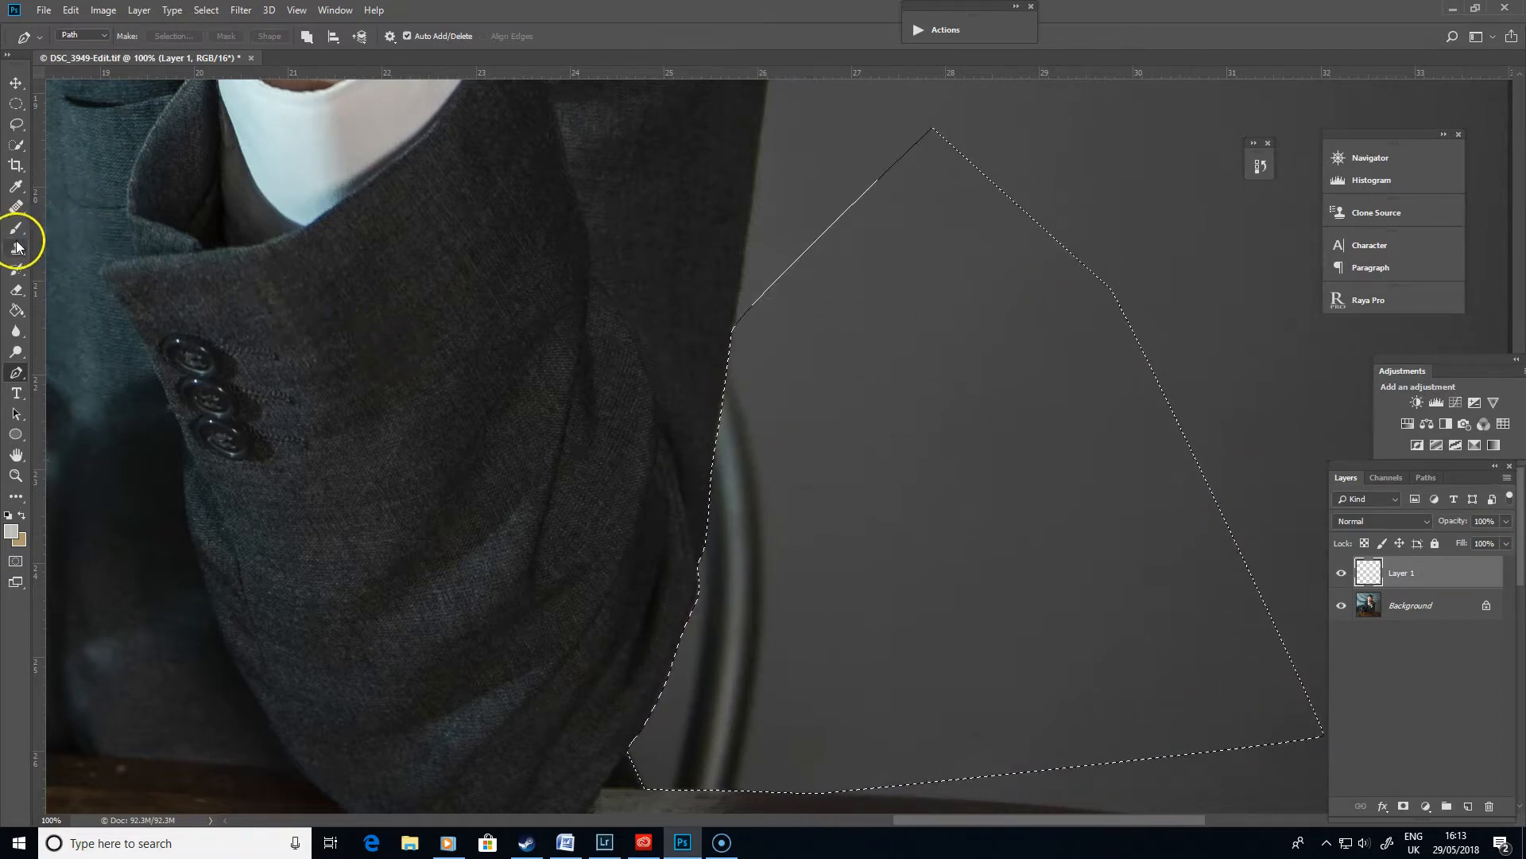
# - Try to paint out the chair with an enlarged Healing Brush, undoing the first attempt
pyautogui.click(17, 209)
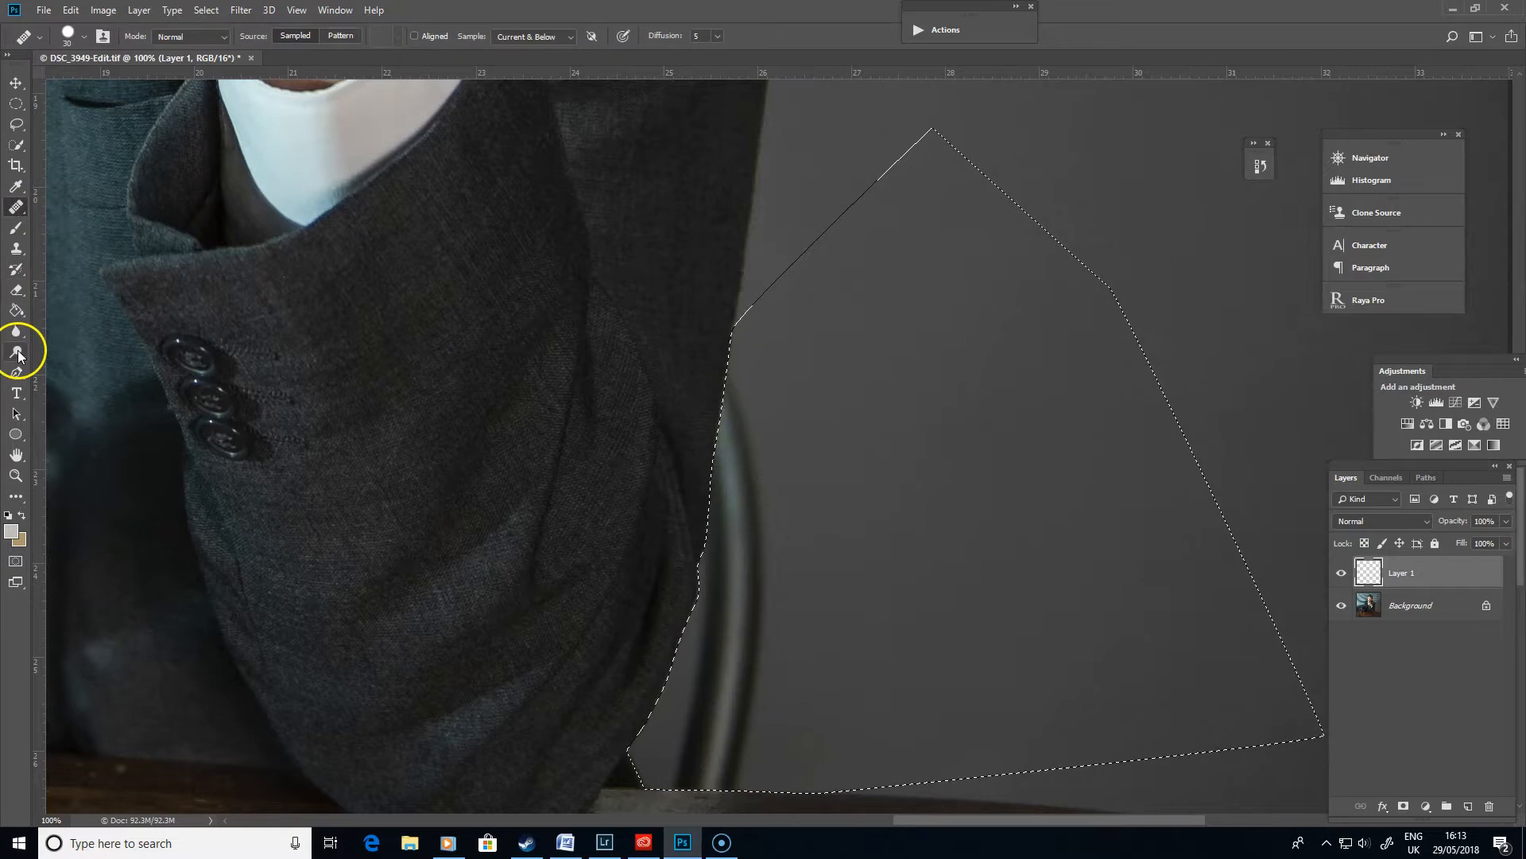
pyautogui.press(']')
pyautogui.press(']')
pyautogui.press(']')
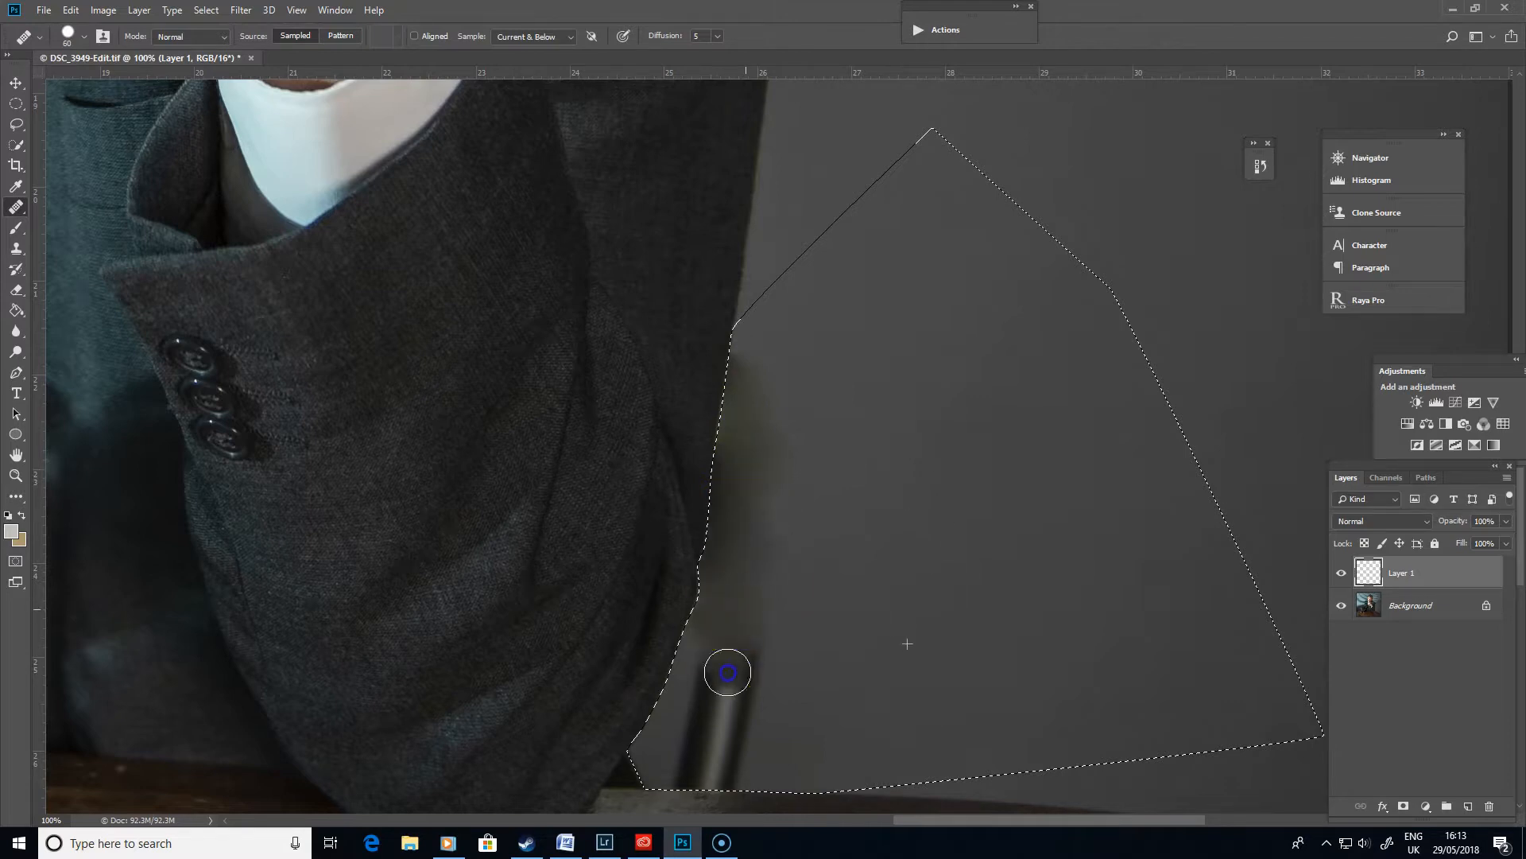
pyautogui.click(890, 487)
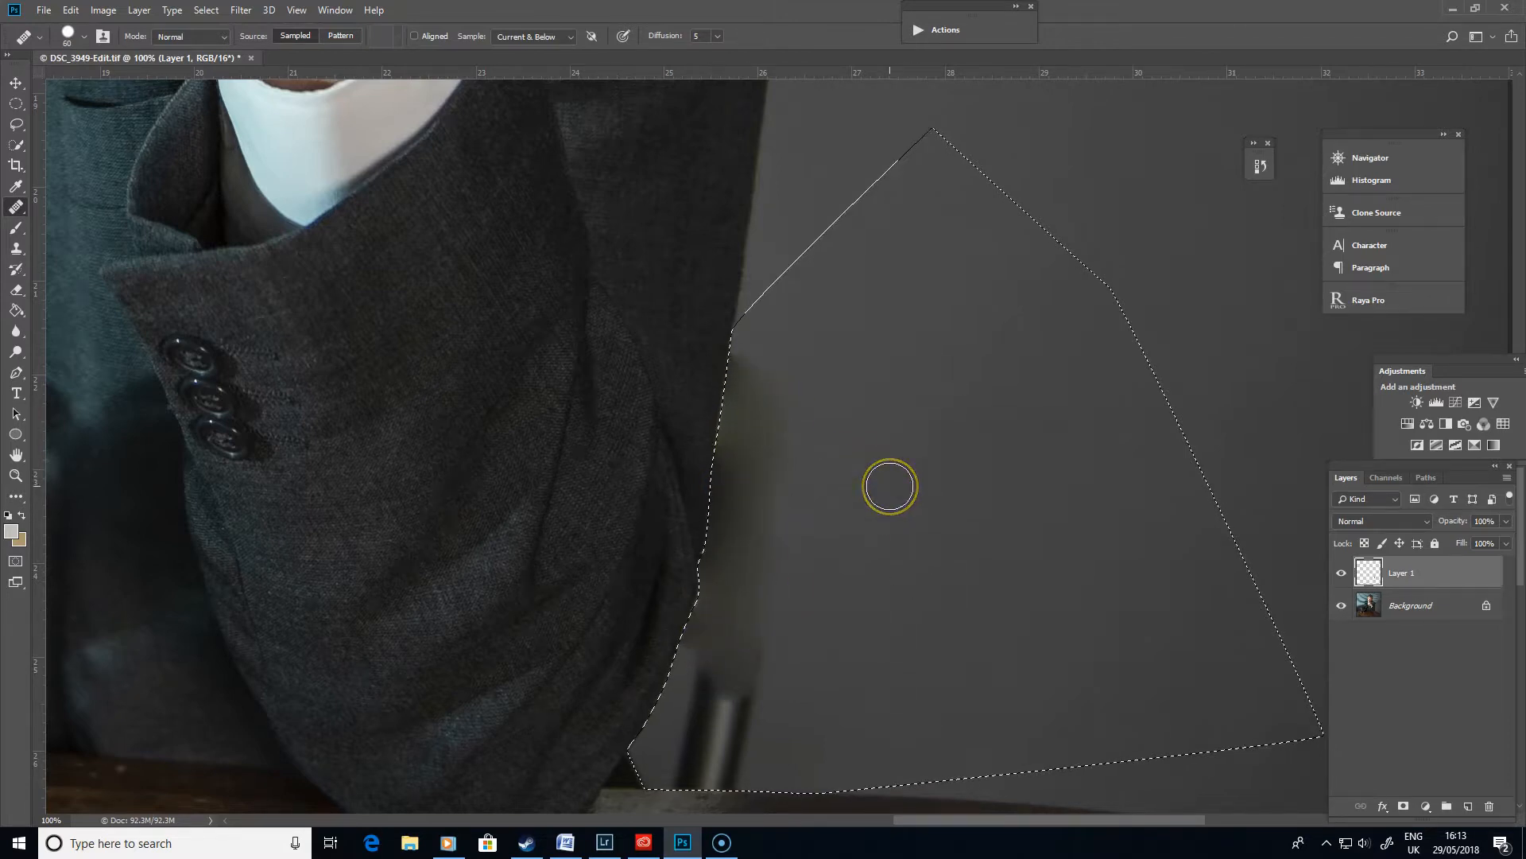
pyautogui.hotkey('ctrl', 'z')
pyautogui.moveTo(781, 494); pyautogui.dragTo(767, 508)
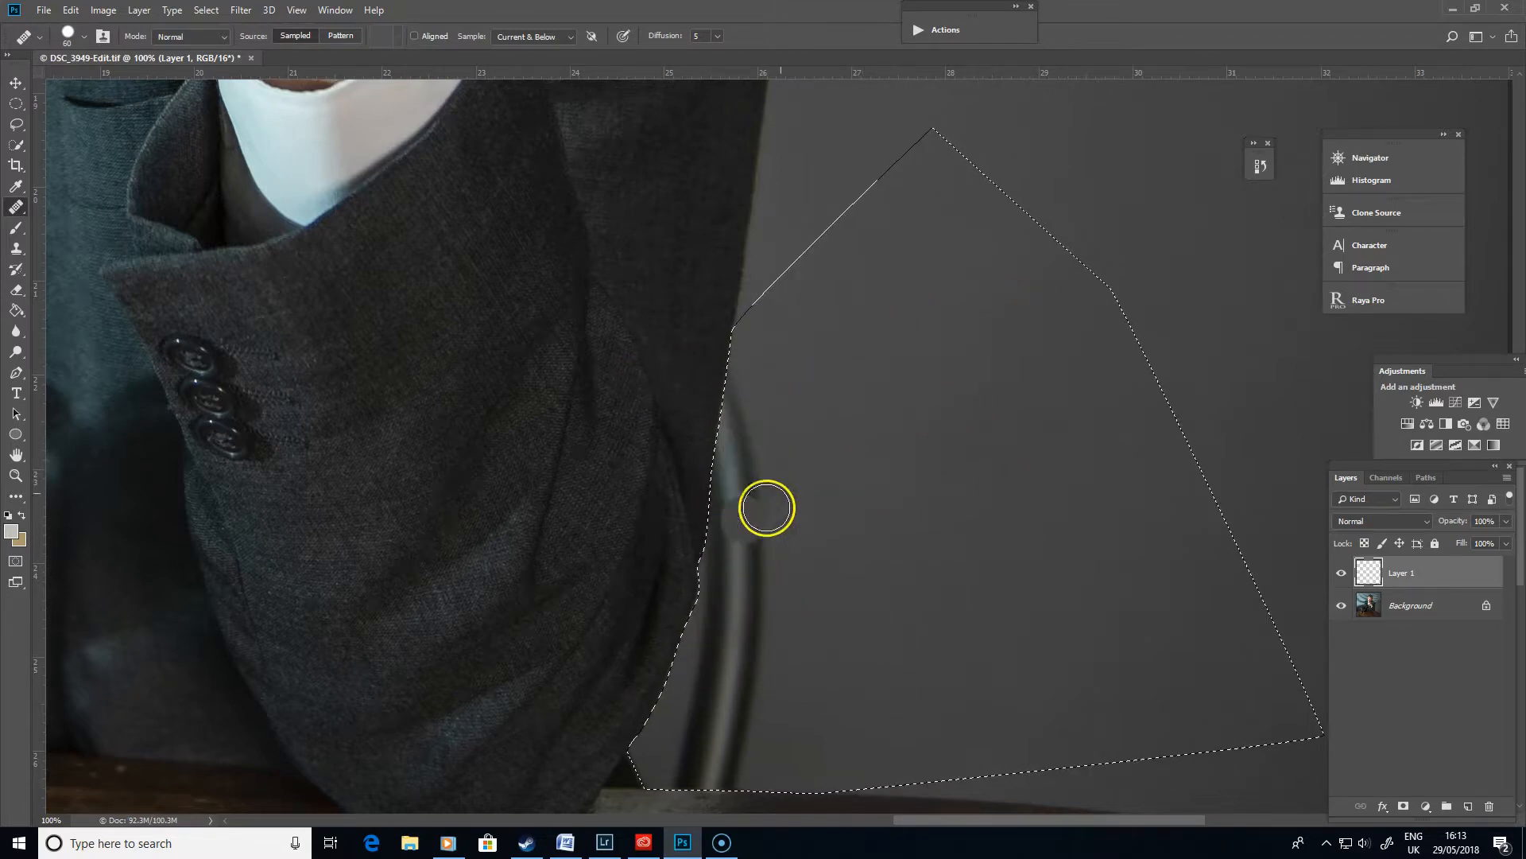
# - Clone wall texture over the chair with the Clone Stamp set to 50% opacity and 50% flow
pyautogui.click(16, 248)
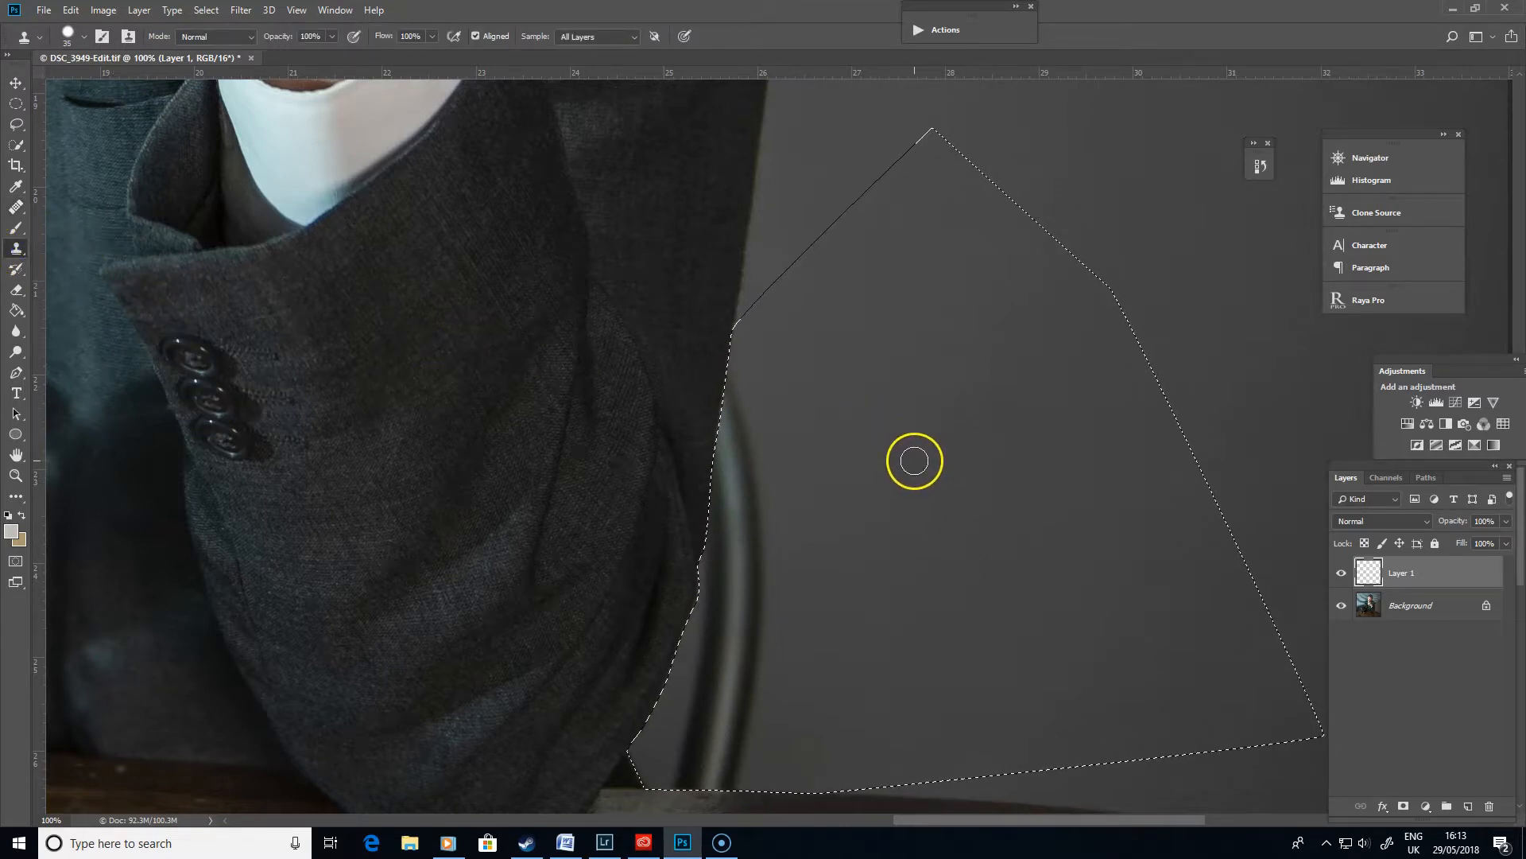
pyautogui.press(']')
pyautogui.press(']')
pyautogui.press(']')
pyautogui.press(']')
pyautogui.press(']')
pyautogui.press(']')
pyautogui.press(']')
pyautogui.press(']')
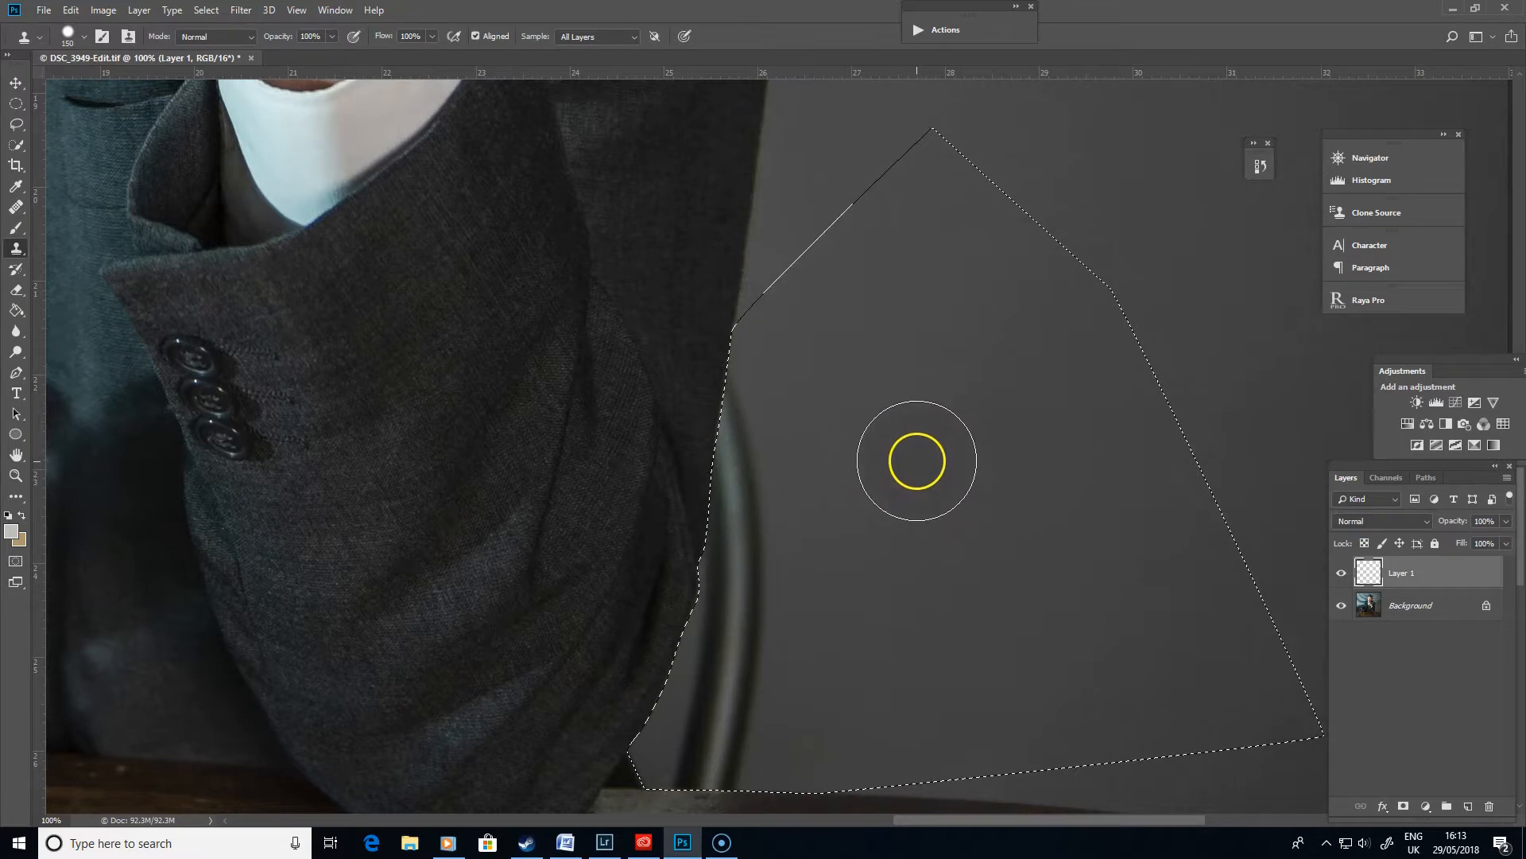
pyautogui.press('[')
pyautogui.press('[')
pyautogui.press('[')
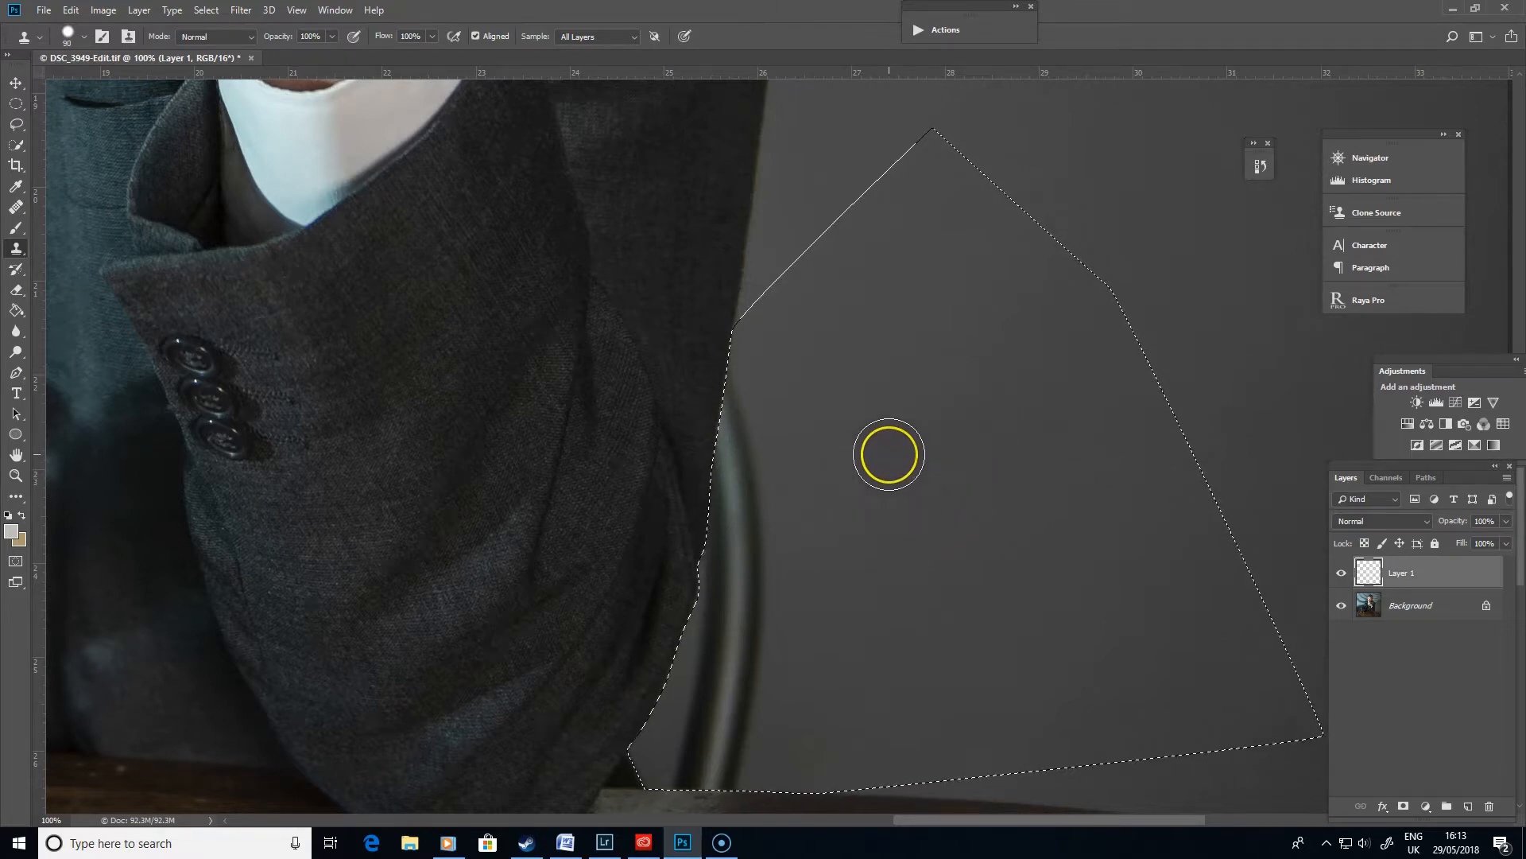
pyautogui.press('5')
pyautogui.hotkey('shift', '5')
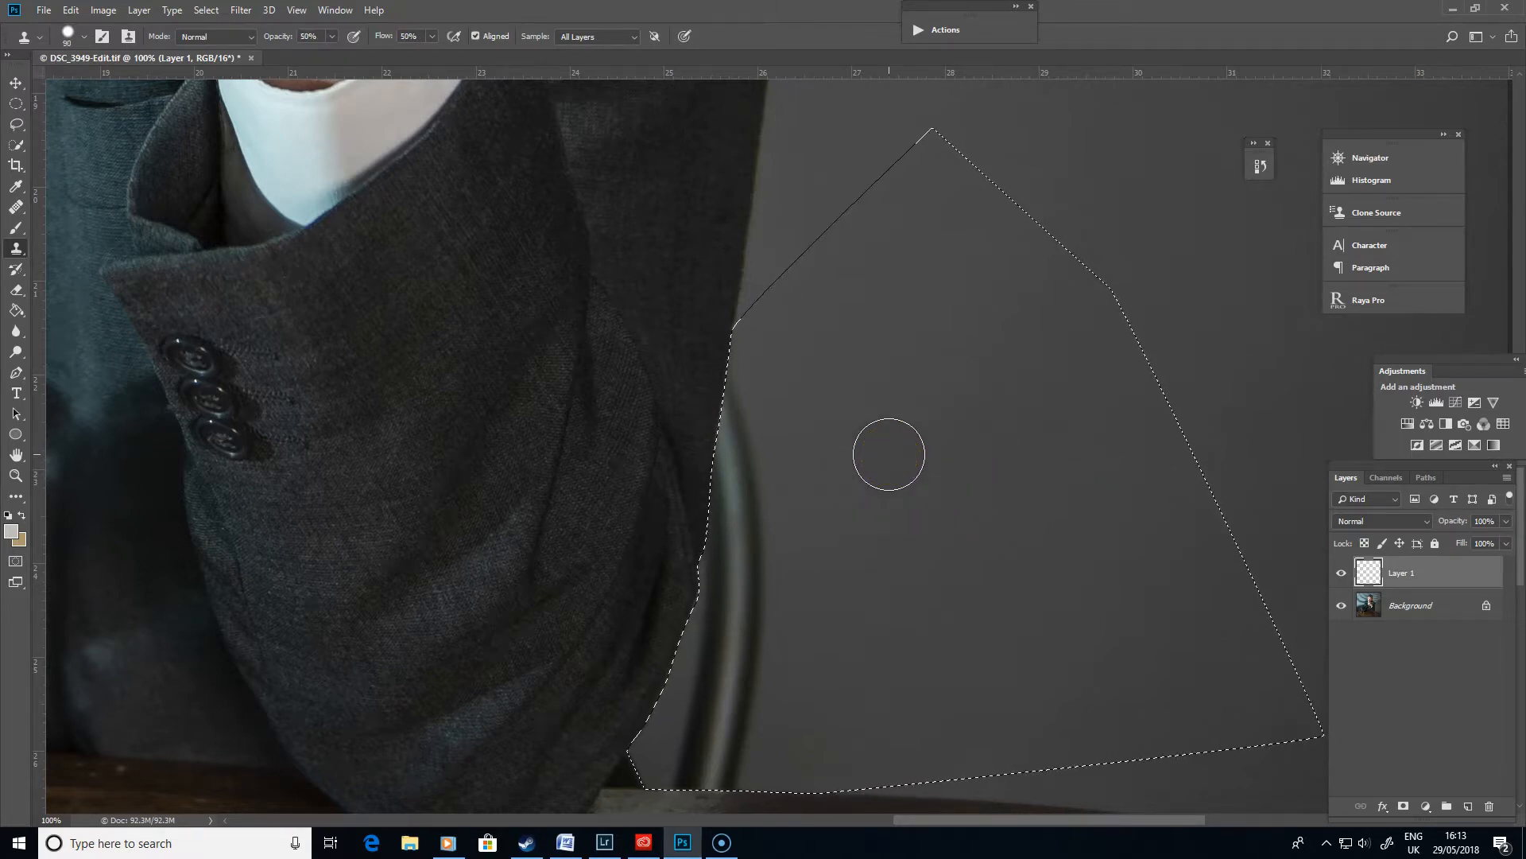
pyautogui.click(828, 232)
pyautogui.keyDown('alt'); pyautogui.click(888, 454); pyautogui.keyUp('alt')
pyautogui.click(759, 505)
pyautogui.click(741, 452)
pyautogui.moveTo(745, 422)
pyautogui.mouseDown()
pyautogui.moveTo(732, 571)
pyautogui.moveTo(760, 593)
pyautogui.mouseUp()
pyautogui.keyDown('alt'); pyautogui.click(995, 504); pyautogui.keyUp('alt')
pyautogui.moveTo(722, 433)
pyautogui.mouseDown()
pyautogui.moveTo(707, 603)
pyautogui.moveTo(594, 378)
pyautogui.moveTo(541, 372)
pyautogui.mouseUp()
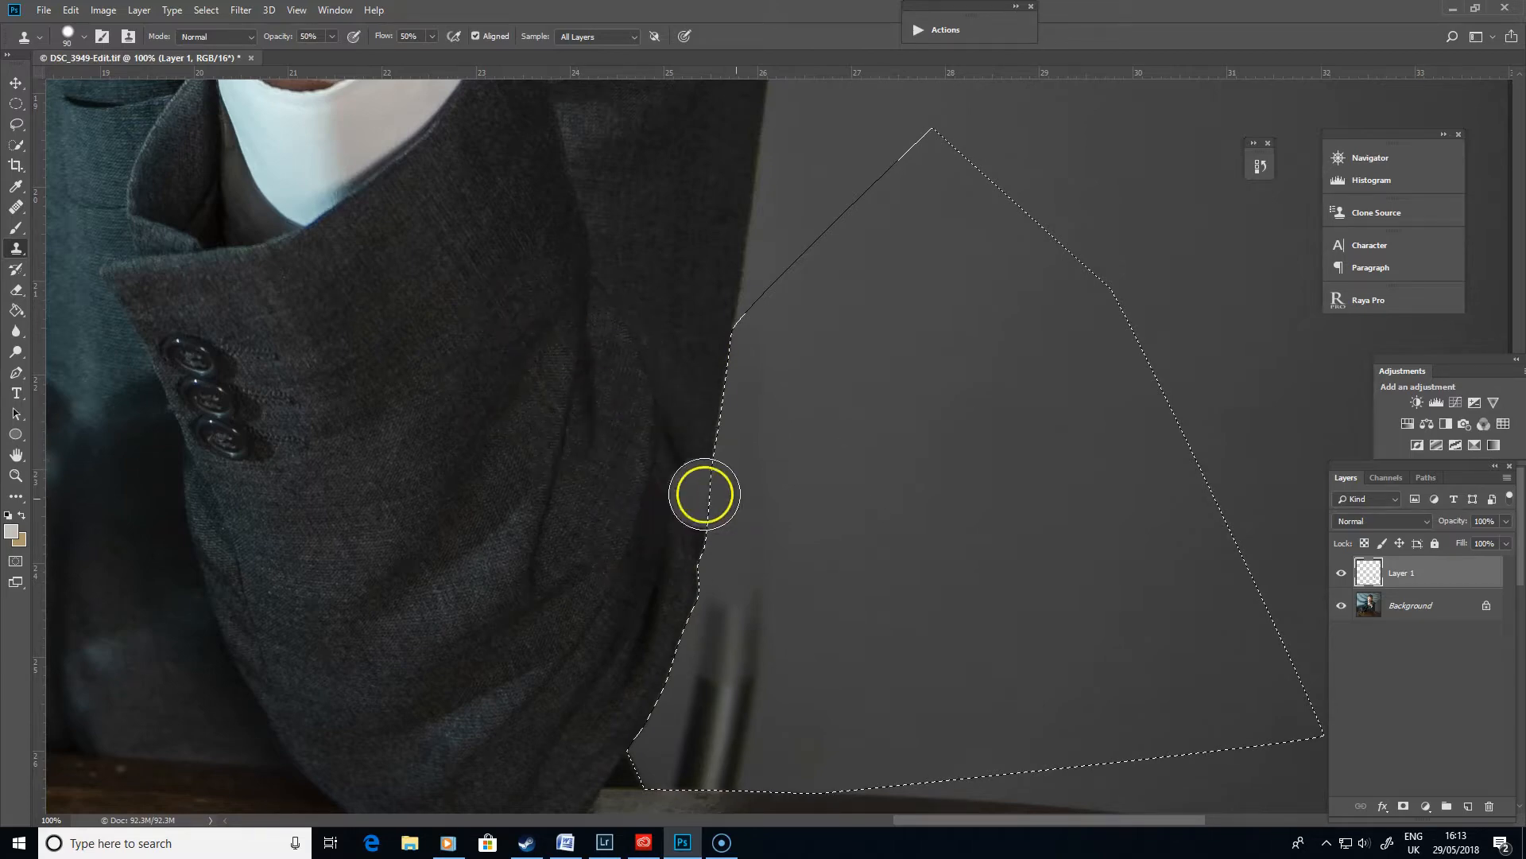
# - Continue cloning wall over the remaining chair parts down to the table edge
pyautogui.moveTo(943, 557); pyautogui.dragTo(961, 399)
pyautogui.keyDown('alt'); pyautogui.click(972, 452); pyautogui.keyUp('alt')
pyautogui.moveTo(787, 444)
pyautogui.mouseDown()
pyautogui.moveTo(747, 419)
pyautogui.moveTo(720, 528)
pyautogui.moveTo(753, 397)
pyautogui.moveTo(769, 507)
pyautogui.moveTo(967, 405)
pyautogui.moveTo(723, 567)
pyautogui.moveTo(920, 579)
pyautogui.moveTo(766, 589)
pyautogui.moveTo(772, 604)
pyautogui.moveTo(777, 587)
pyautogui.moveTo(730, 574)
pyautogui.moveTo(705, 606)
pyautogui.moveTo(745, 612)
pyautogui.moveTo(686, 599)
pyautogui.moveTo(752, 604)
pyautogui.mouseUp()
pyautogui.keyDown('alt'); pyautogui.click(957, 409); pyautogui.keyUp('alt')
pyautogui.keyDown('alt'); pyautogui.click(927, 583); pyautogui.keyUp('alt')
pyautogui.moveTo(764, 474); pyautogui.dragTo(788, 560)
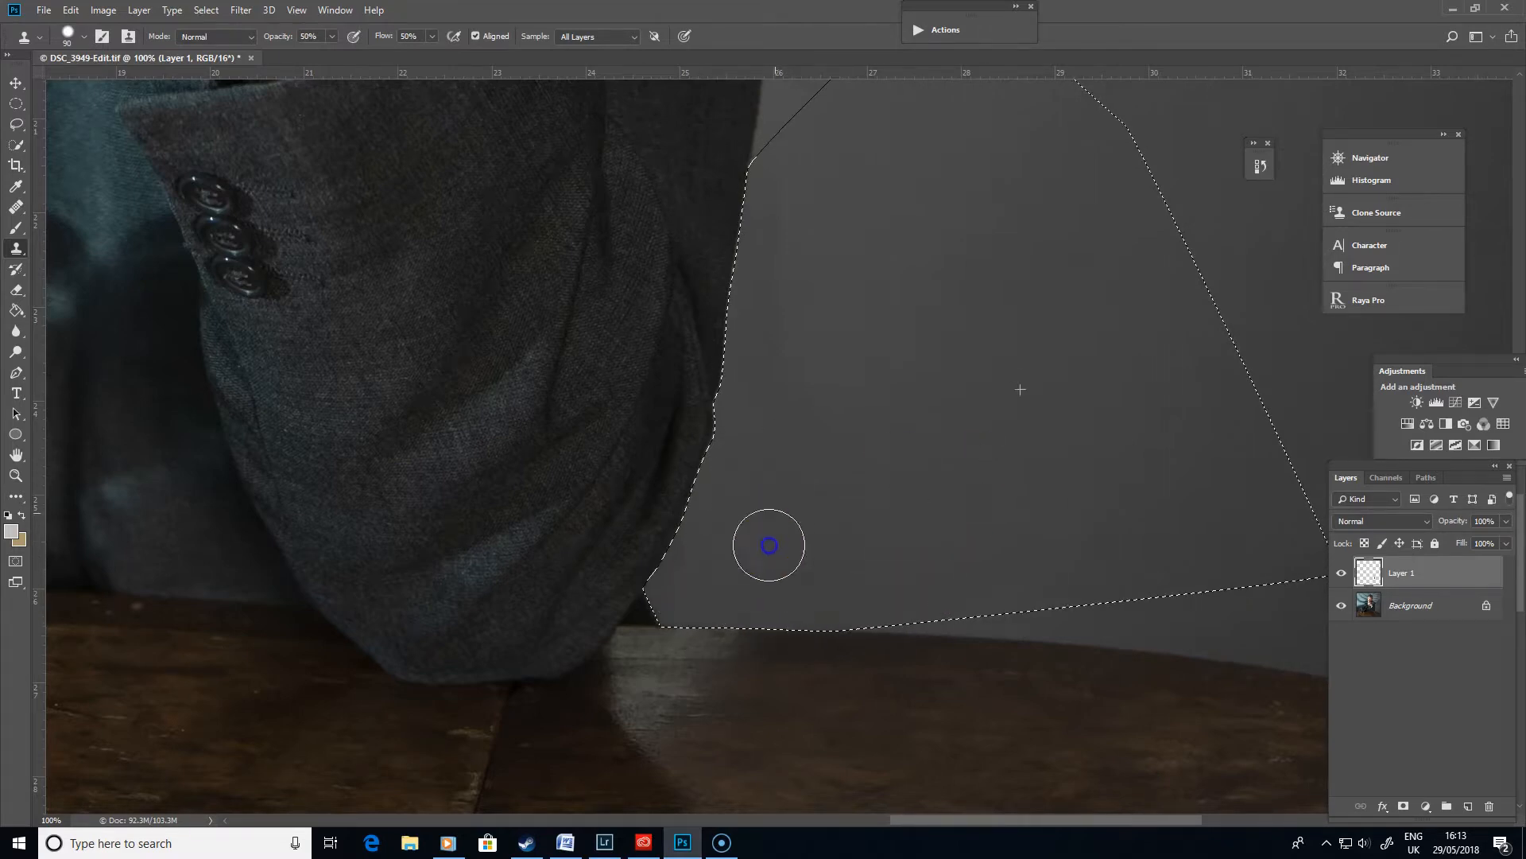
pyautogui.moveTo(784, 618); pyautogui.dragTo(789, 610)
pyautogui.keyDown('alt'); pyautogui.click(1046, 446); pyautogui.keyUp('alt')
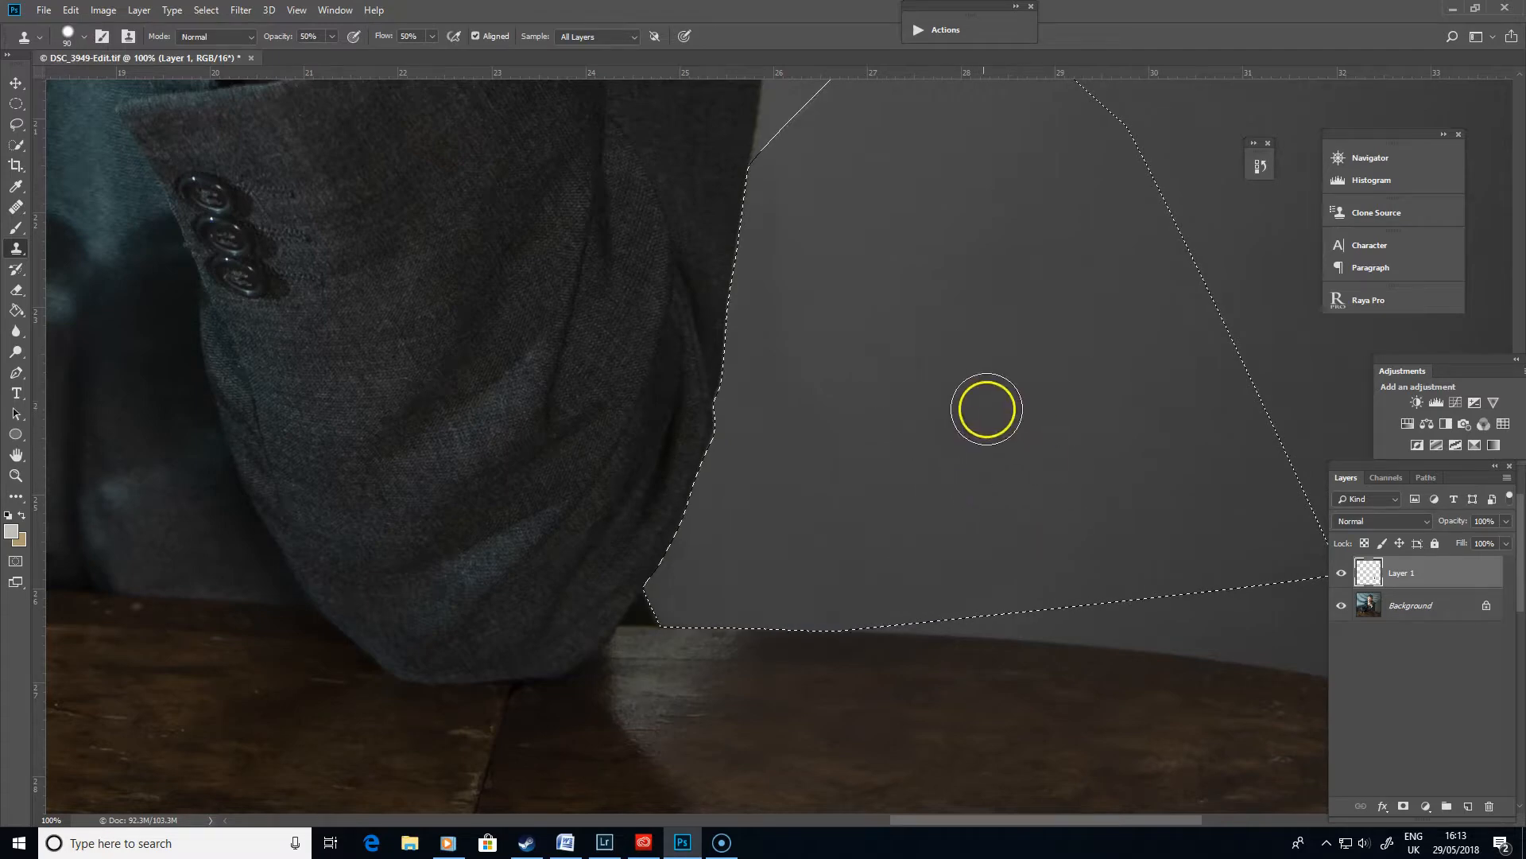
pyautogui.moveTo(1027, 238); pyautogui.dragTo(940, 485)
pyautogui.keyDown('alt'); pyautogui.click(916, 387); pyautogui.keyUp('alt')
pyautogui.moveTo(717, 427)
pyautogui.mouseDown()
pyautogui.moveTo(682, 417)
pyautogui.moveTo(700, 588)
pyautogui.moveTo(763, 645)
pyautogui.mouseUp()
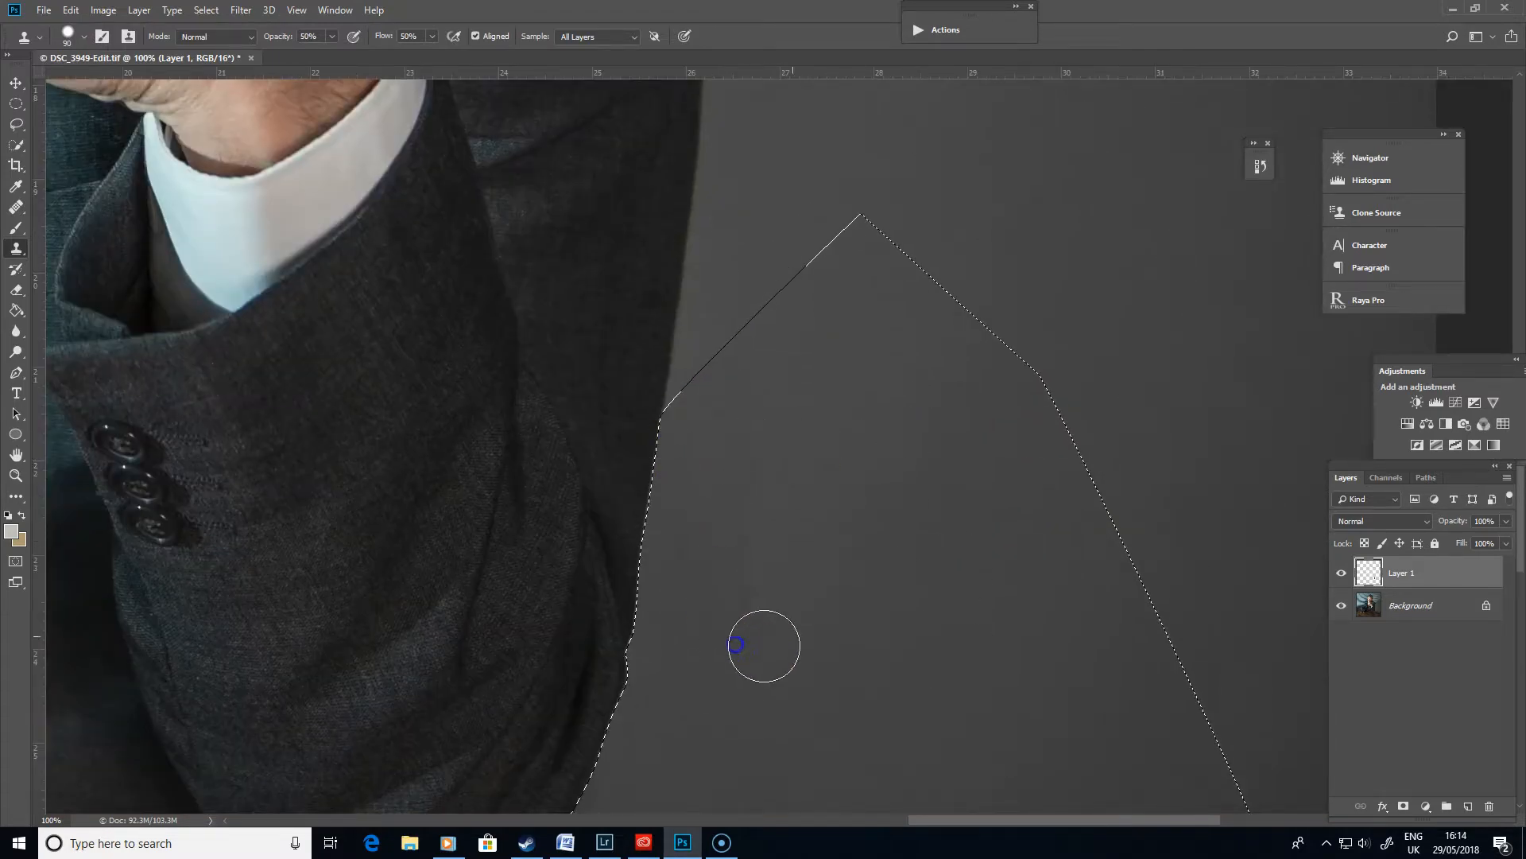
pyautogui.moveTo(967, 624); pyautogui.dragTo(930, 437)
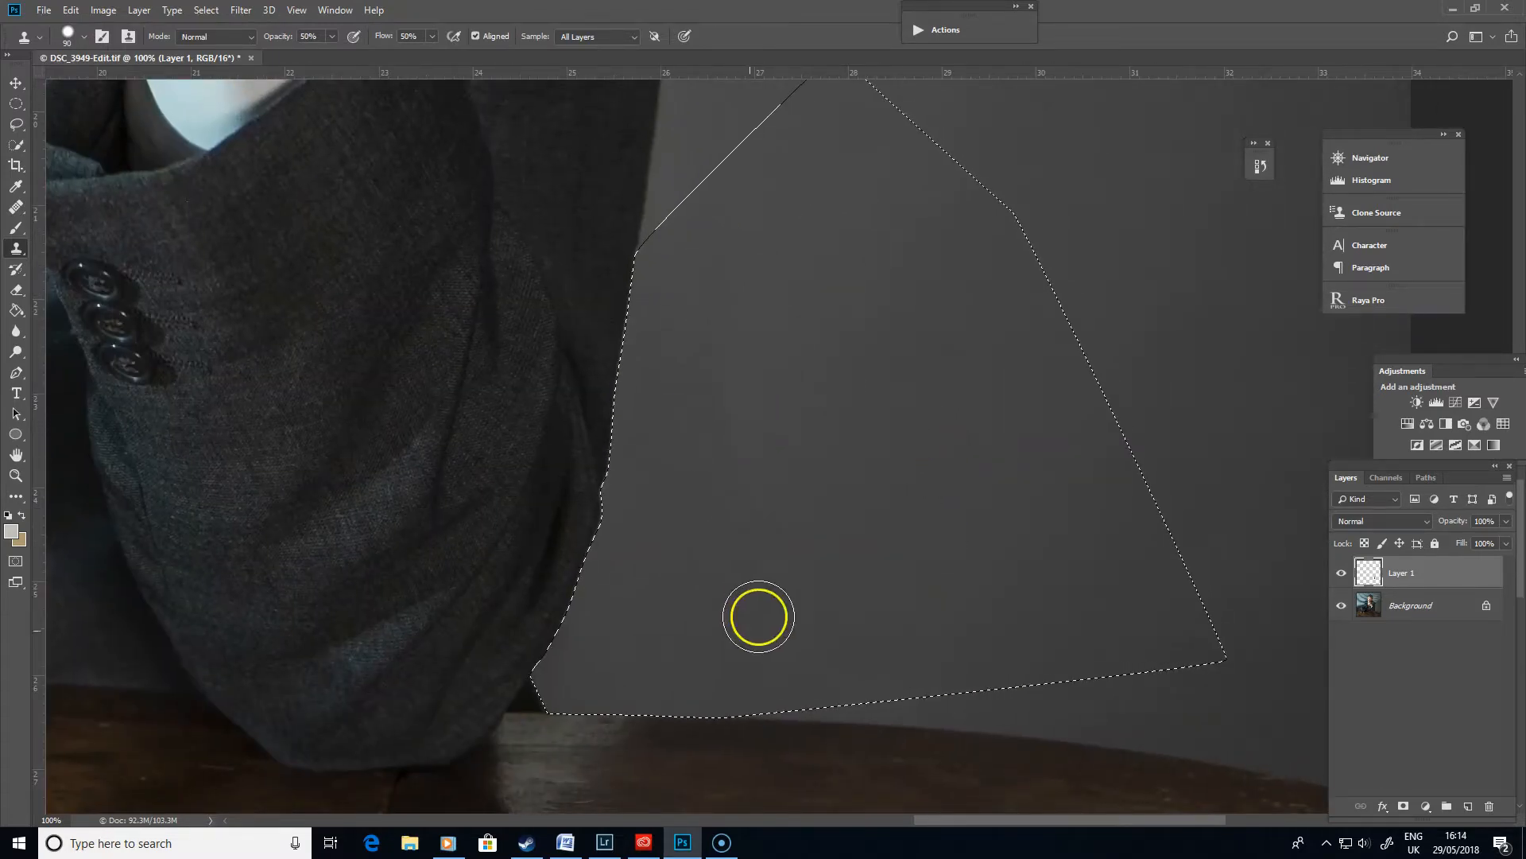
# - Smooth the cloned wall area with a larger Healing Brush, then deselect
pyautogui.click(16, 207)
pyautogui.press(']')
pyautogui.press(']')
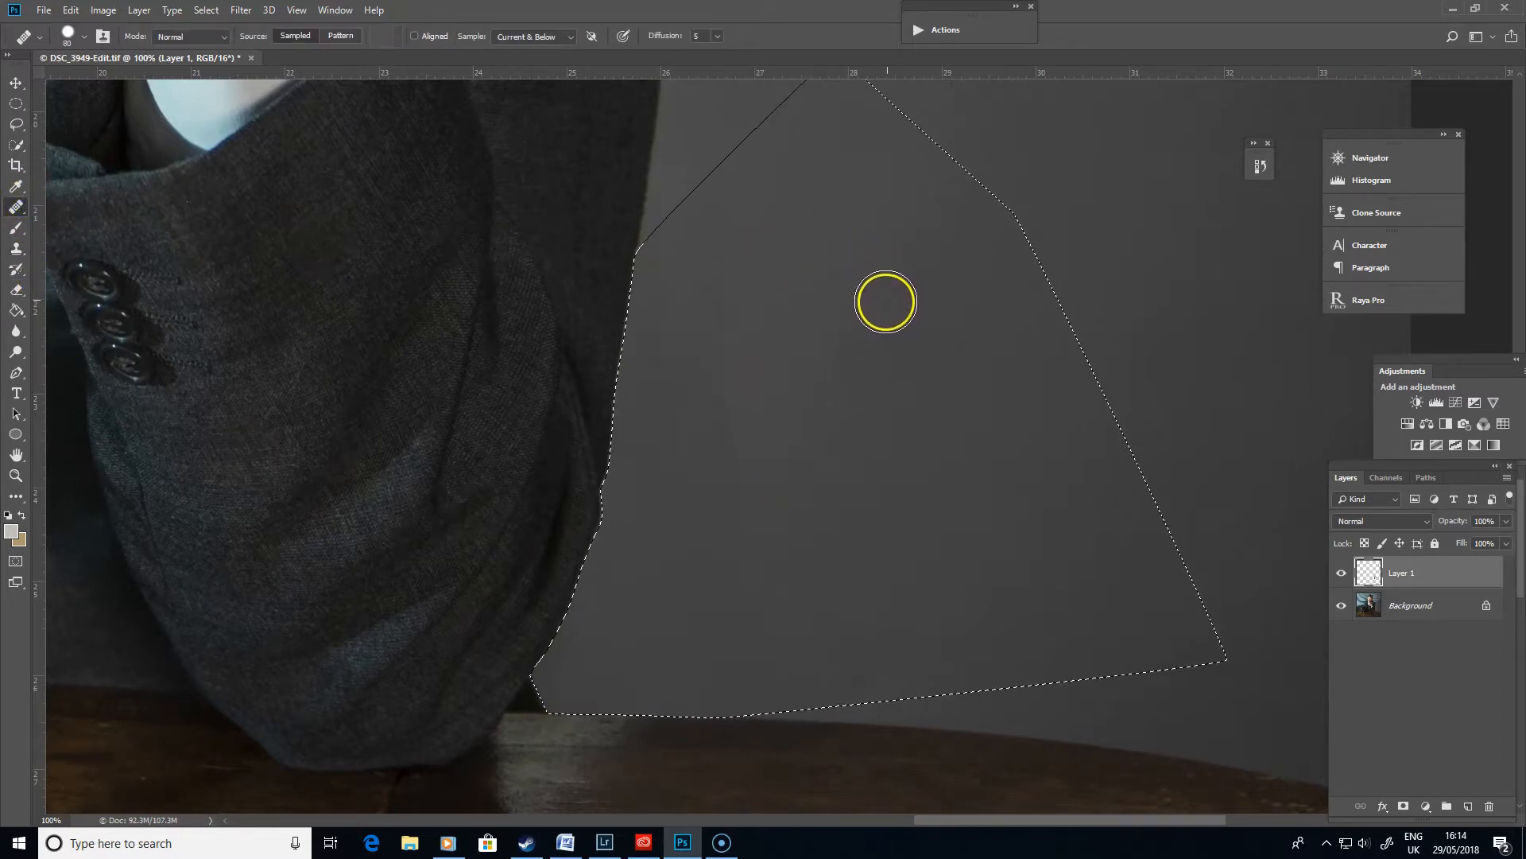
pyautogui.hotkey('ctrl', '+')
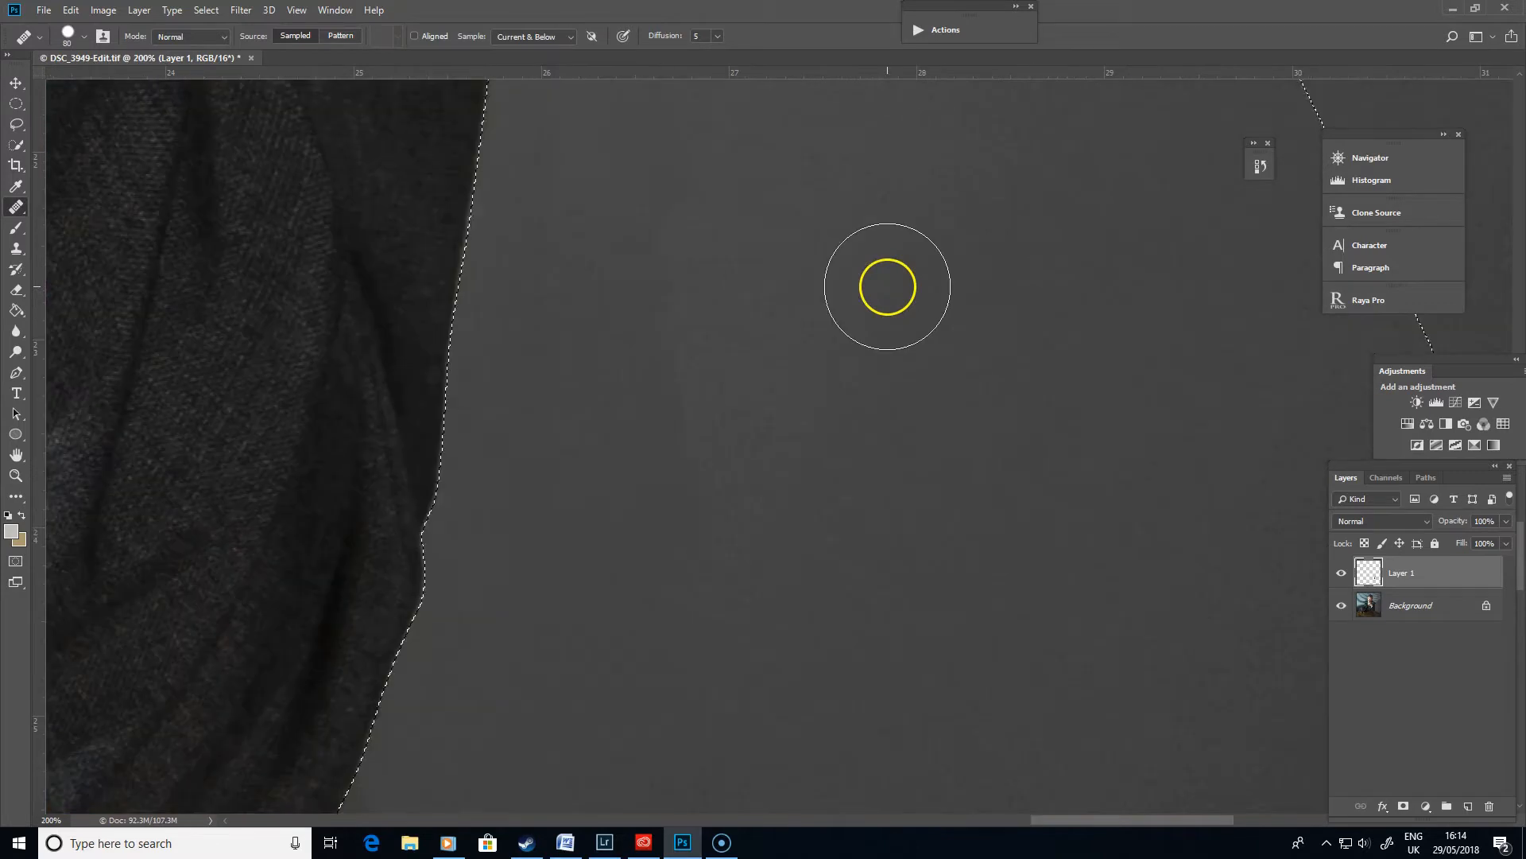
pyautogui.moveTo(882, 408); pyautogui.dragTo(784, 551)
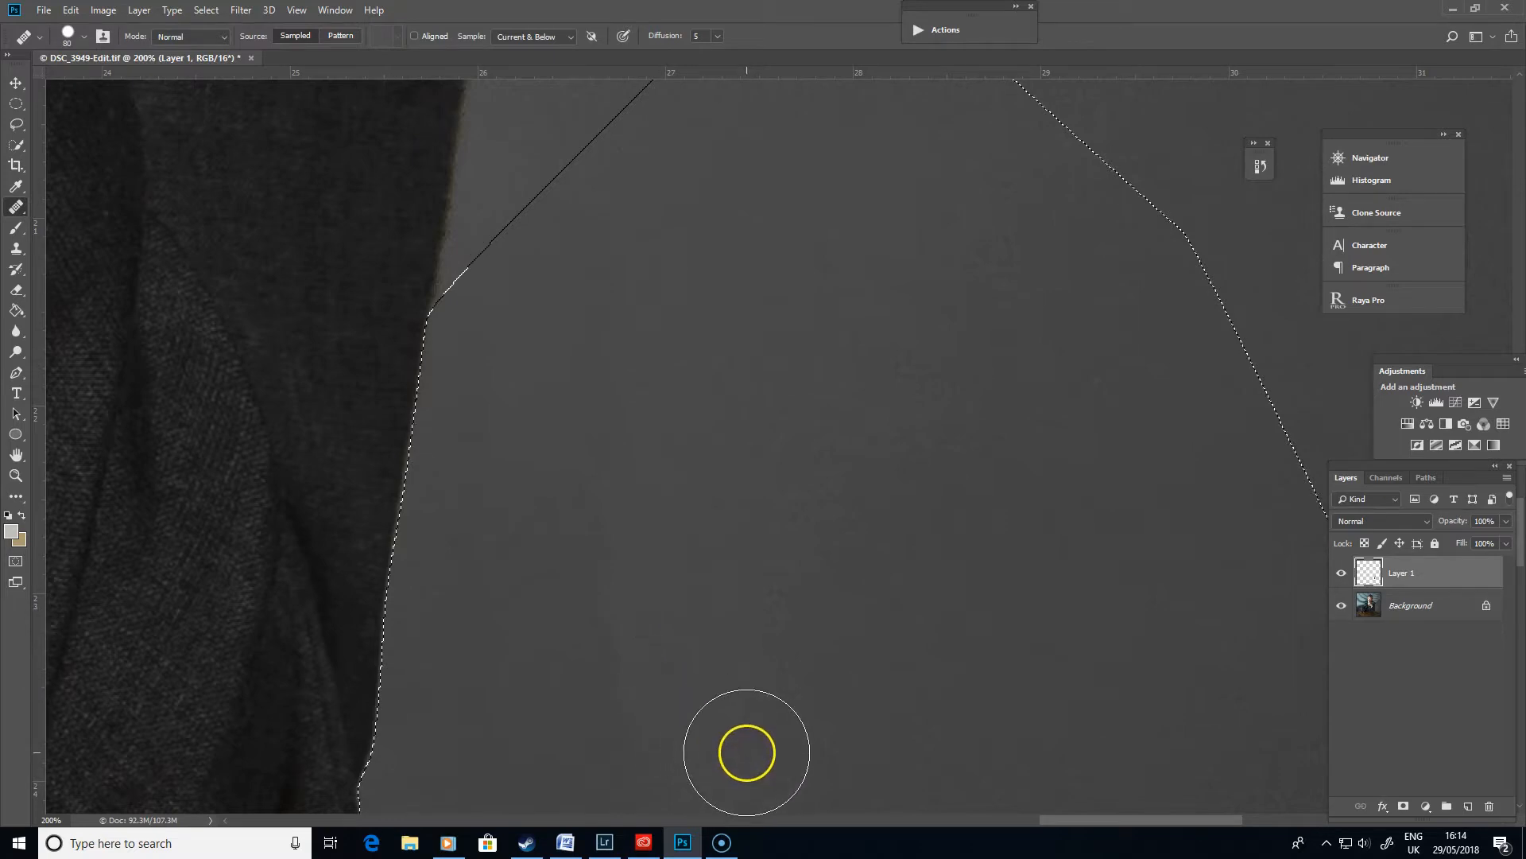
pyautogui.hotkey('ctrl', '-')
pyautogui.moveTo(746, 752); pyautogui.dragTo(728, 675)
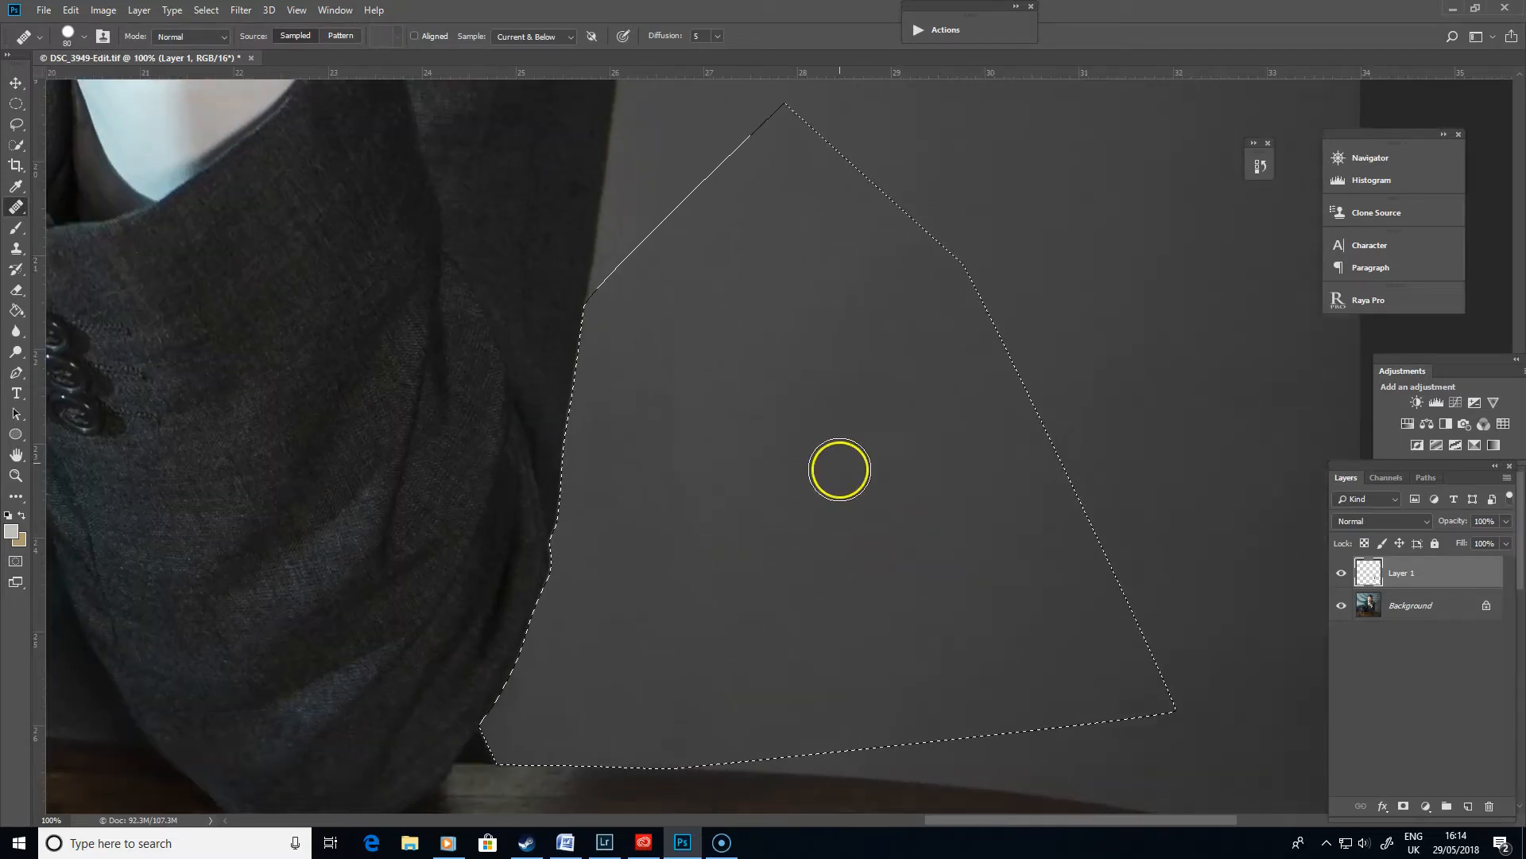
pyautogui.moveTo(840, 323)
pyautogui.mouseDown()
pyautogui.moveTo(657, 320)
pyautogui.moveTo(676, 278)
pyautogui.moveTo(652, 261)
pyautogui.moveTo(646, 479)
pyautogui.moveTo(671, 531)
pyautogui.moveTo(644, 627)
pyautogui.moveTo(599, 623)
pyautogui.moveTo(721, 584)
pyautogui.mouseUp()
pyautogui.keyDown('alt'); pyautogui.click(840, 389); pyautogui.keyUp('alt')
pyautogui.keyDown('alt'); pyautogui.click(778, 347); pyautogui.keyUp('alt')
pyautogui.moveTo(699, 357)
pyautogui.mouseDown()
pyautogui.moveTo(655, 340)
pyautogui.moveTo(567, 379)
pyautogui.mouseUp()
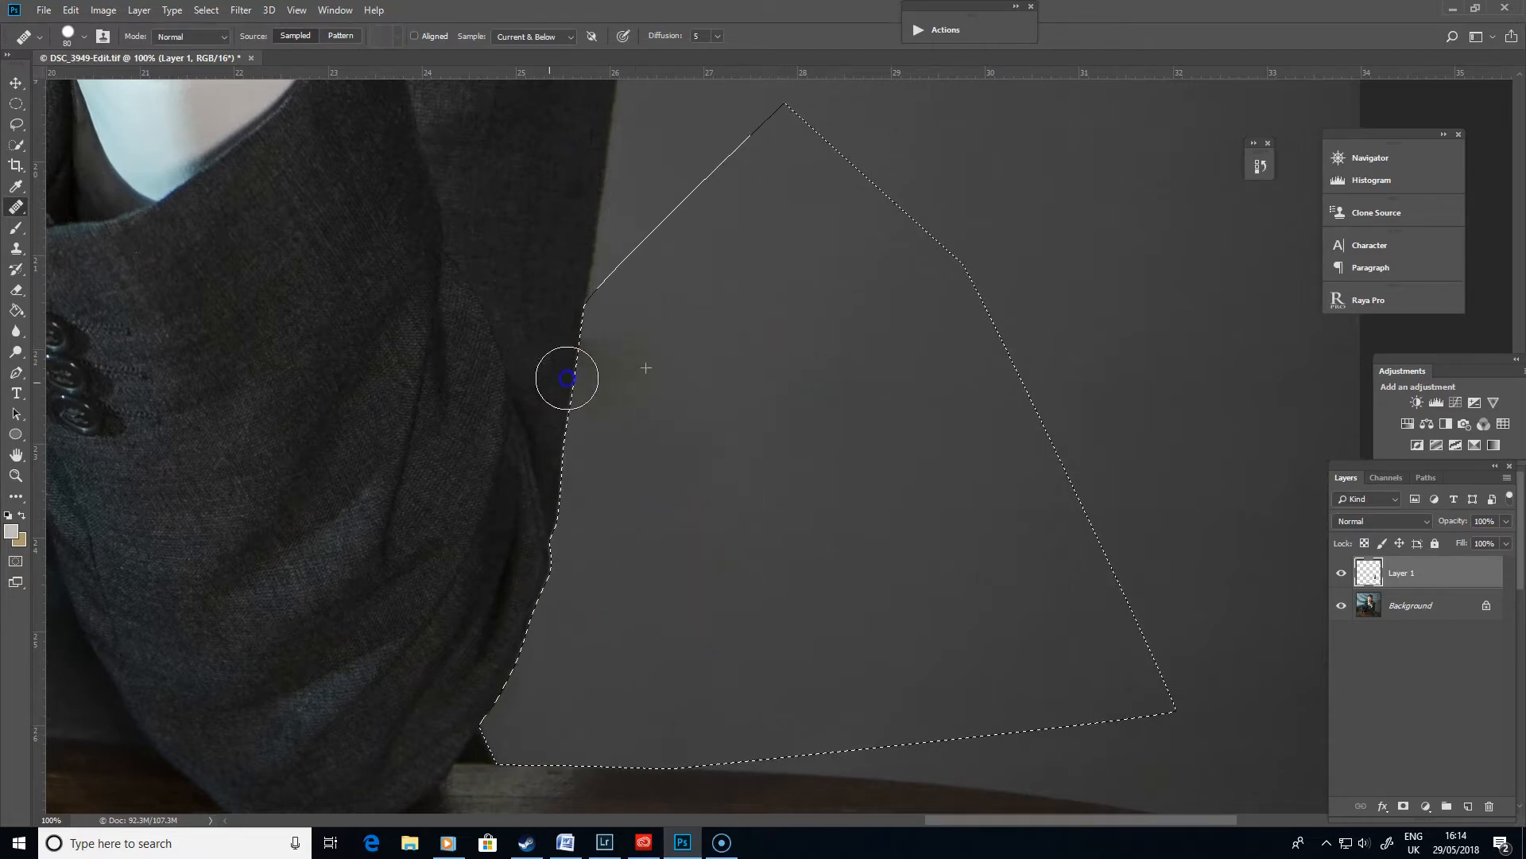
pyautogui.moveTo(697, 549)
pyautogui.mouseDown()
pyautogui.moveTo(671, 402)
pyautogui.moveTo(610, 427)
pyautogui.moveTo(593, 348)
pyautogui.mouseUp()
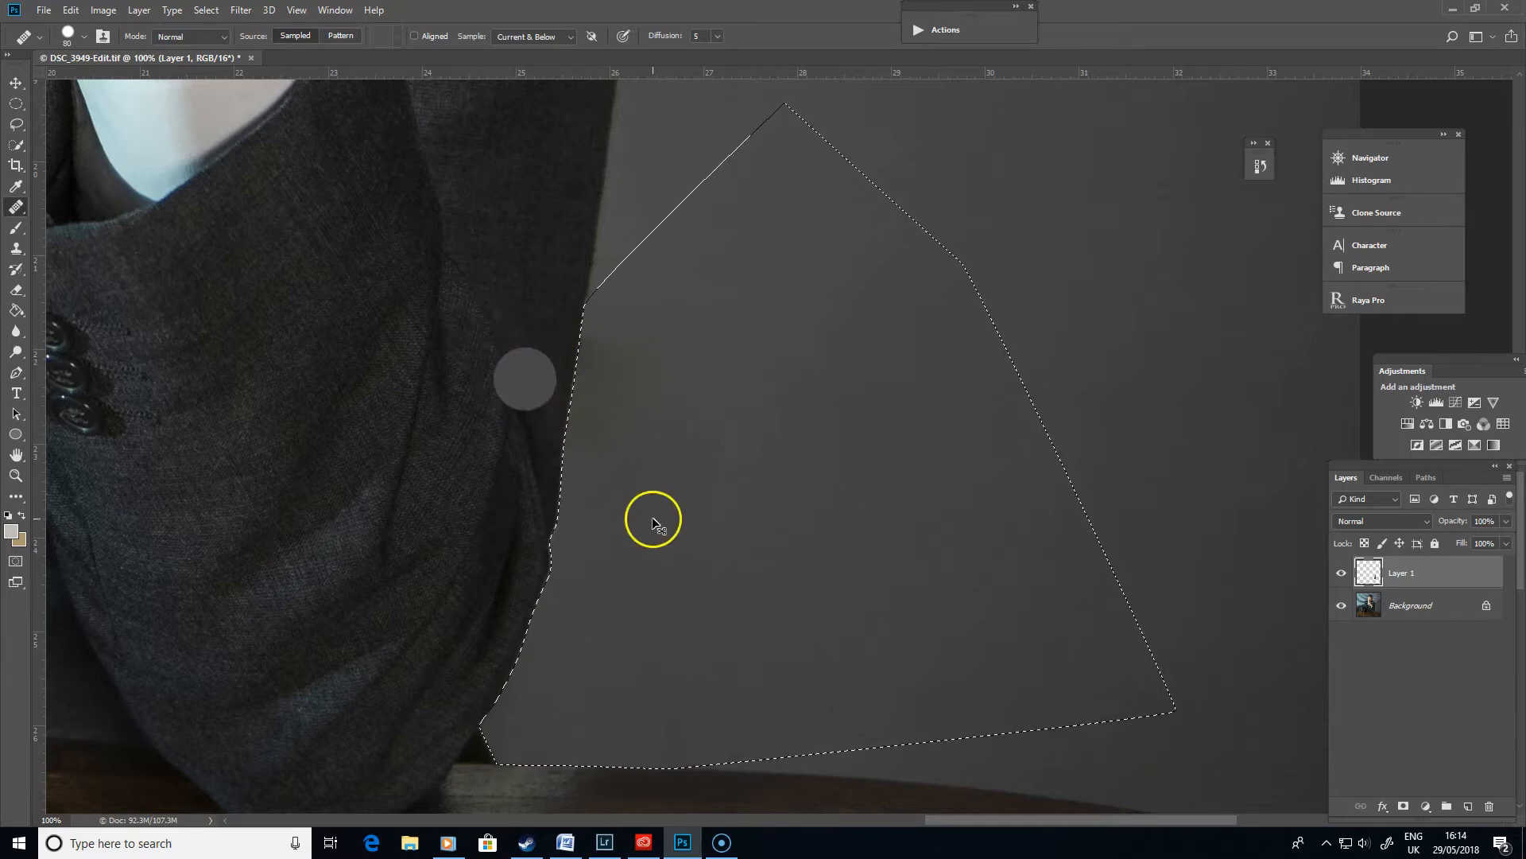
pyautogui.keyDown('alt'); pyautogui.click(841, 453); pyautogui.keyUp('alt')
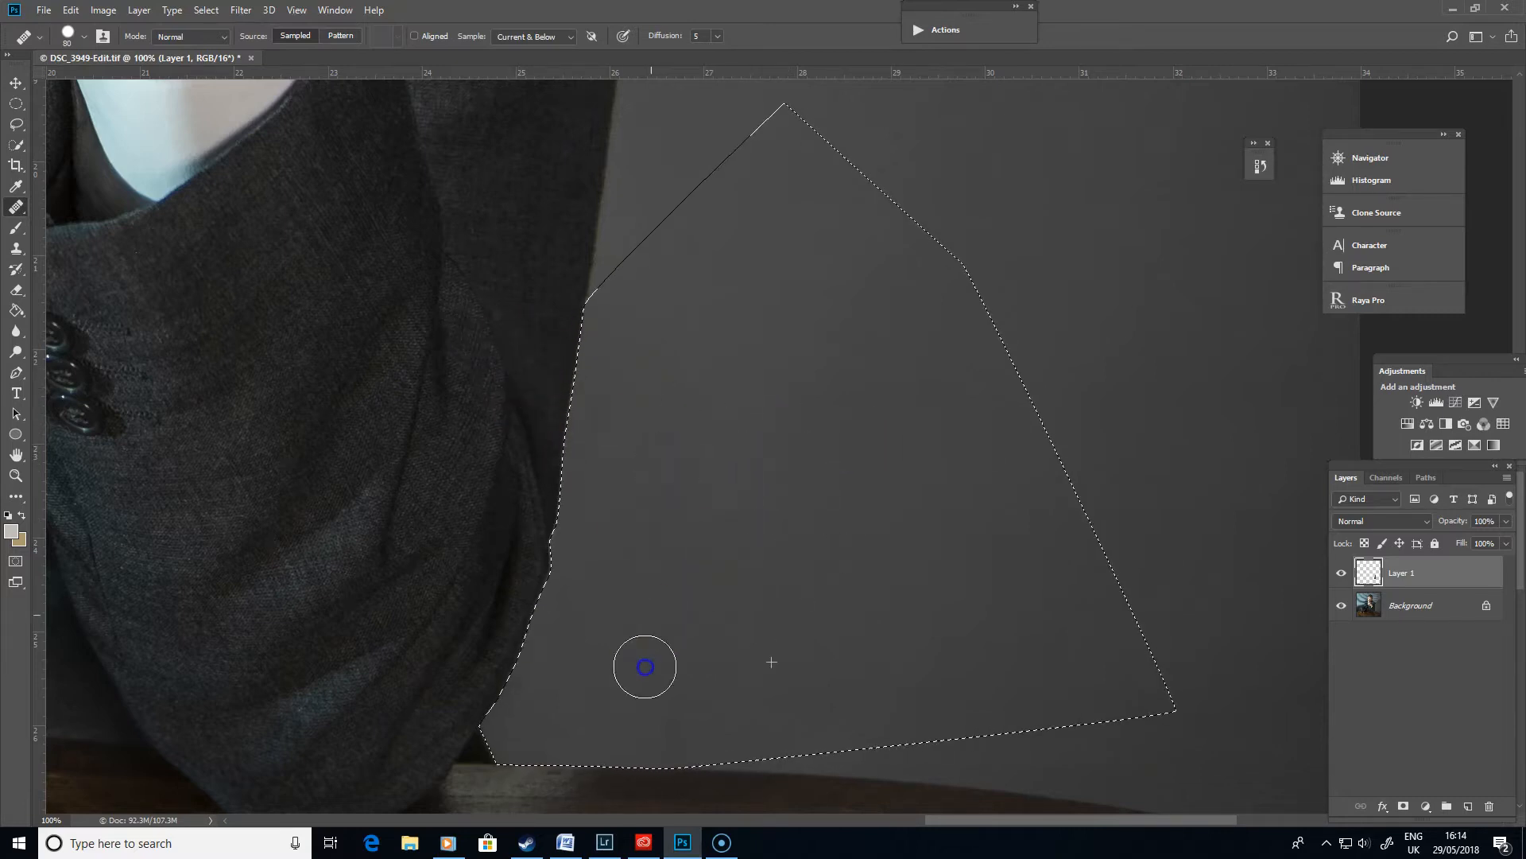
pyautogui.keyDown('alt'); pyautogui.click(770, 562); pyautogui.keyUp('alt')
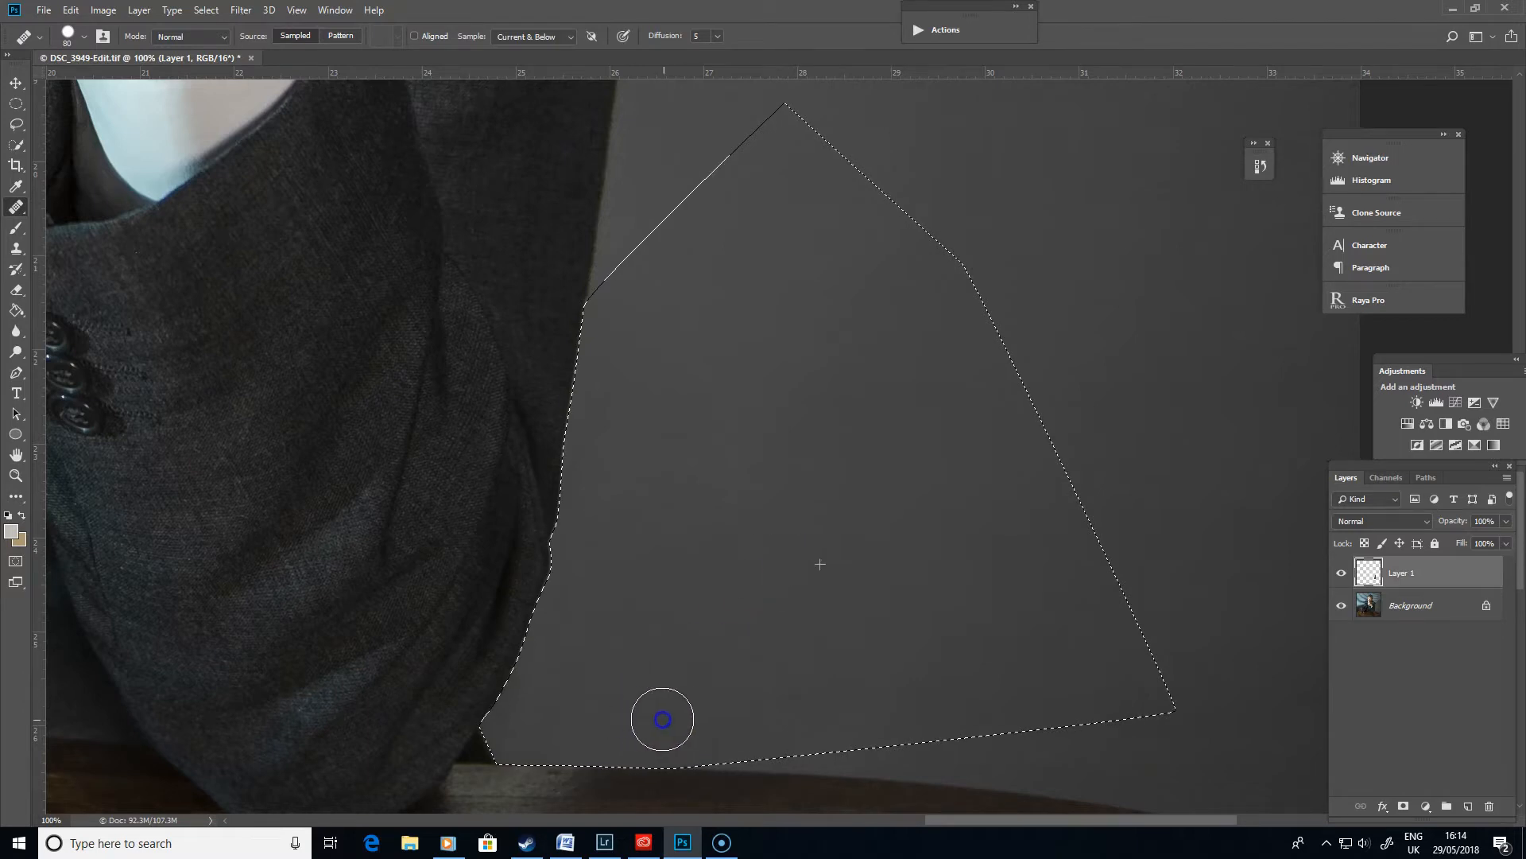
pyautogui.moveTo(629, 557)
pyautogui.mouseDown()
pyautogui.moveTo(640, 504)
pyautogui.moveTo(729, 546)
pyautogui.moveTo(785, 608)
pyautogui.mouseUp()
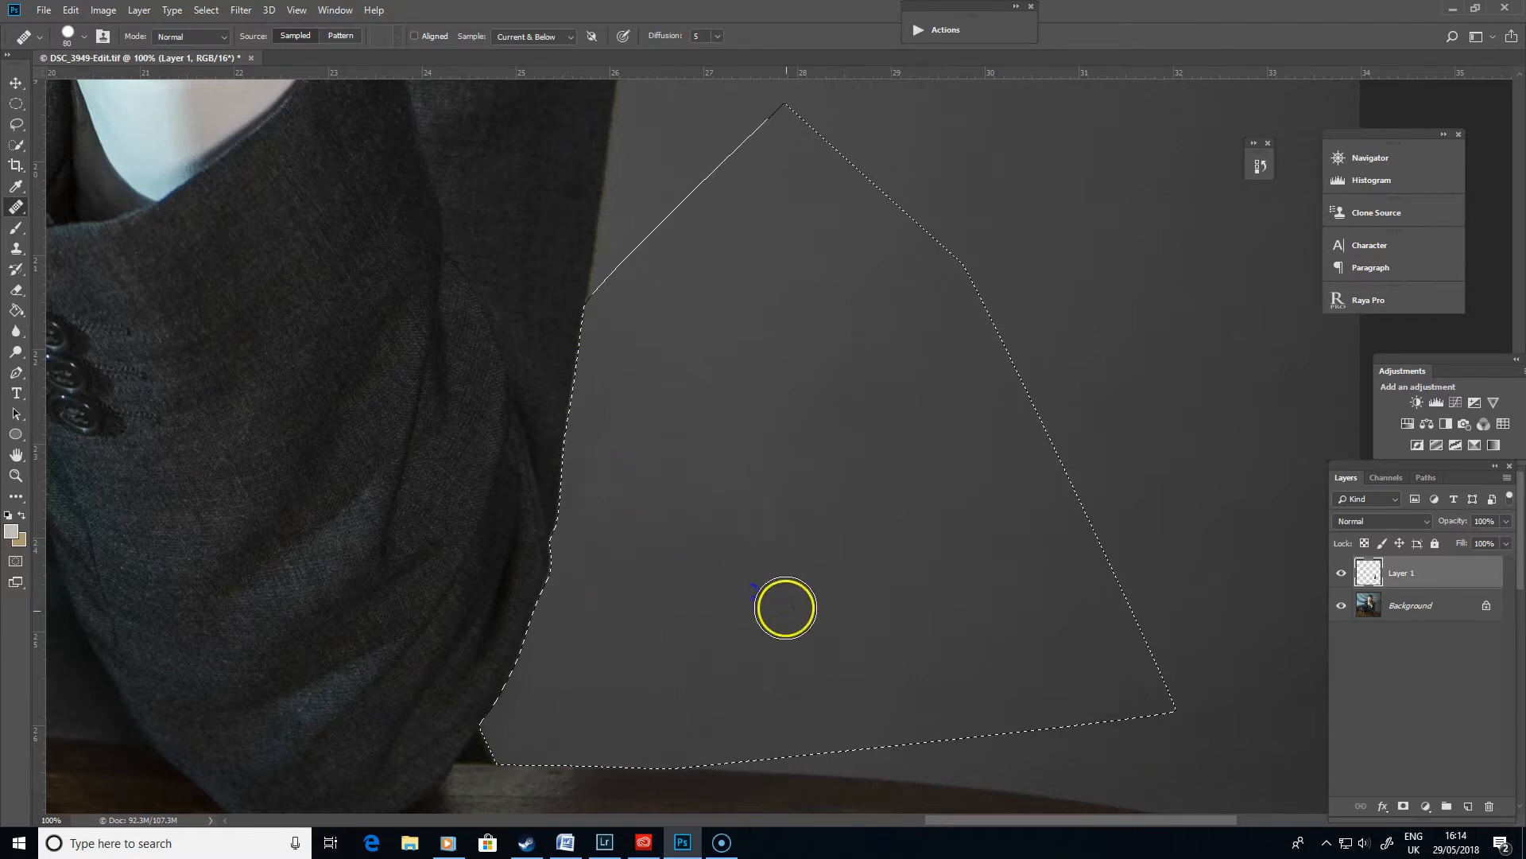
pyautogui.hotkey('ctrl', 'd')
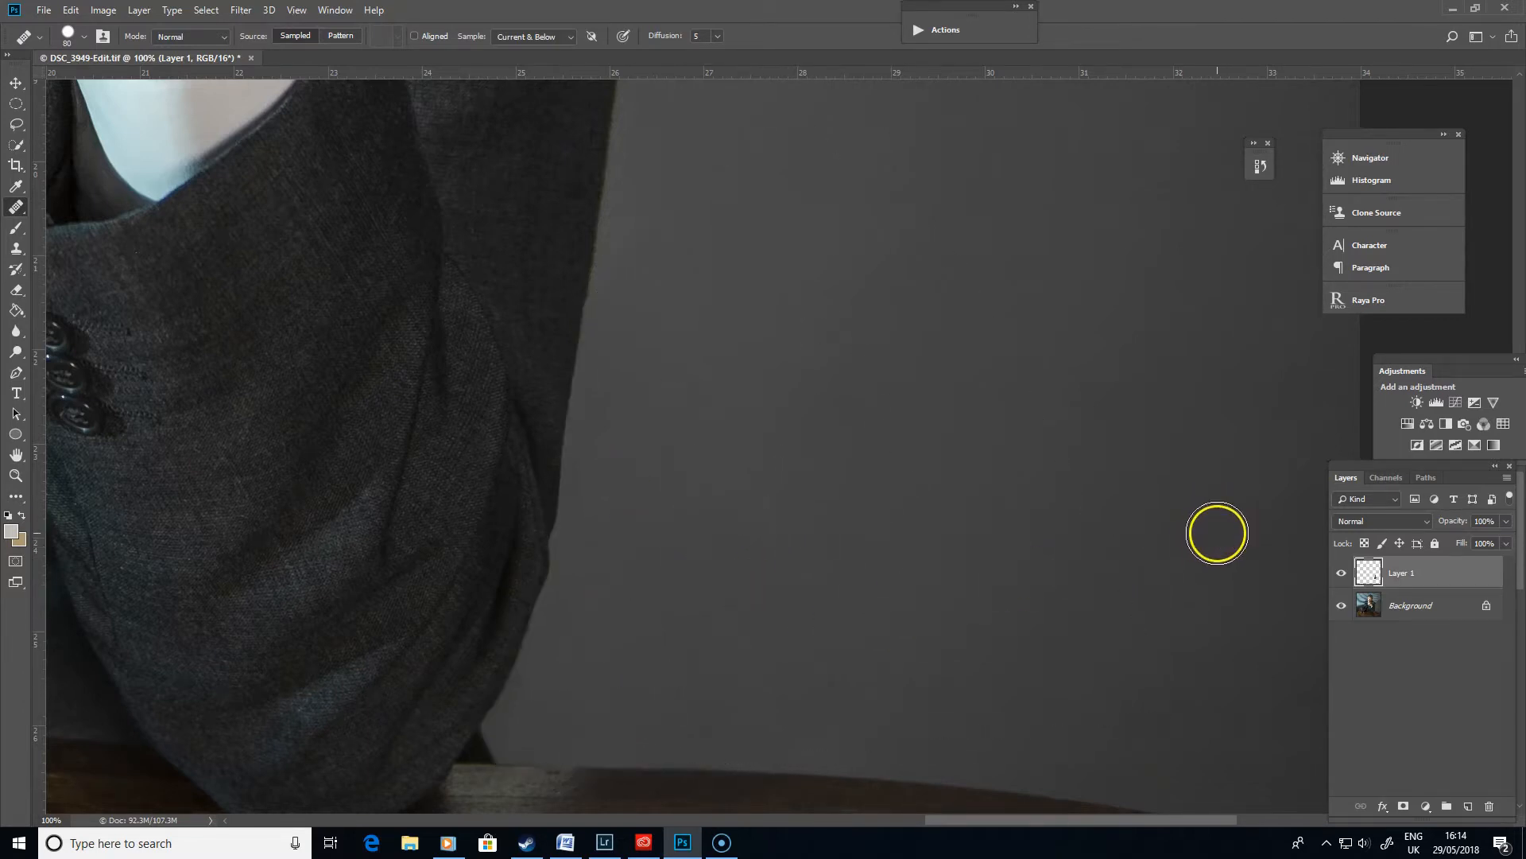
# - Compare the retouch against the original by toggling the new layer's visibility
pyautogui.hotkey('ctrl', '-')
pyautogui.hotkey('ctrl', '-')
pyautogui.hotkey('ctrl', '-')
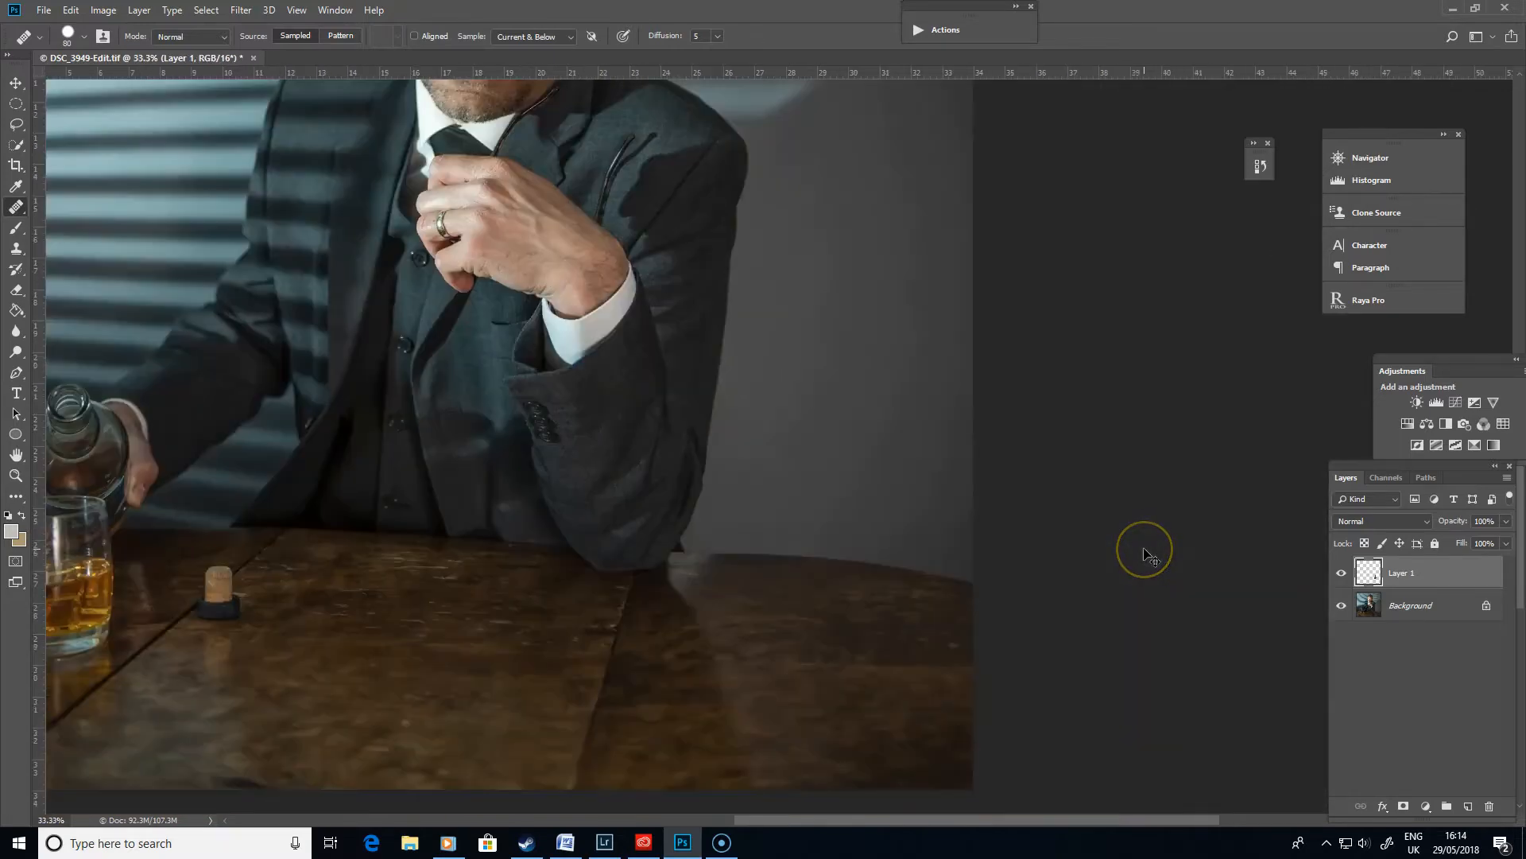
pyautogui.hotkey('ctrl', '-')
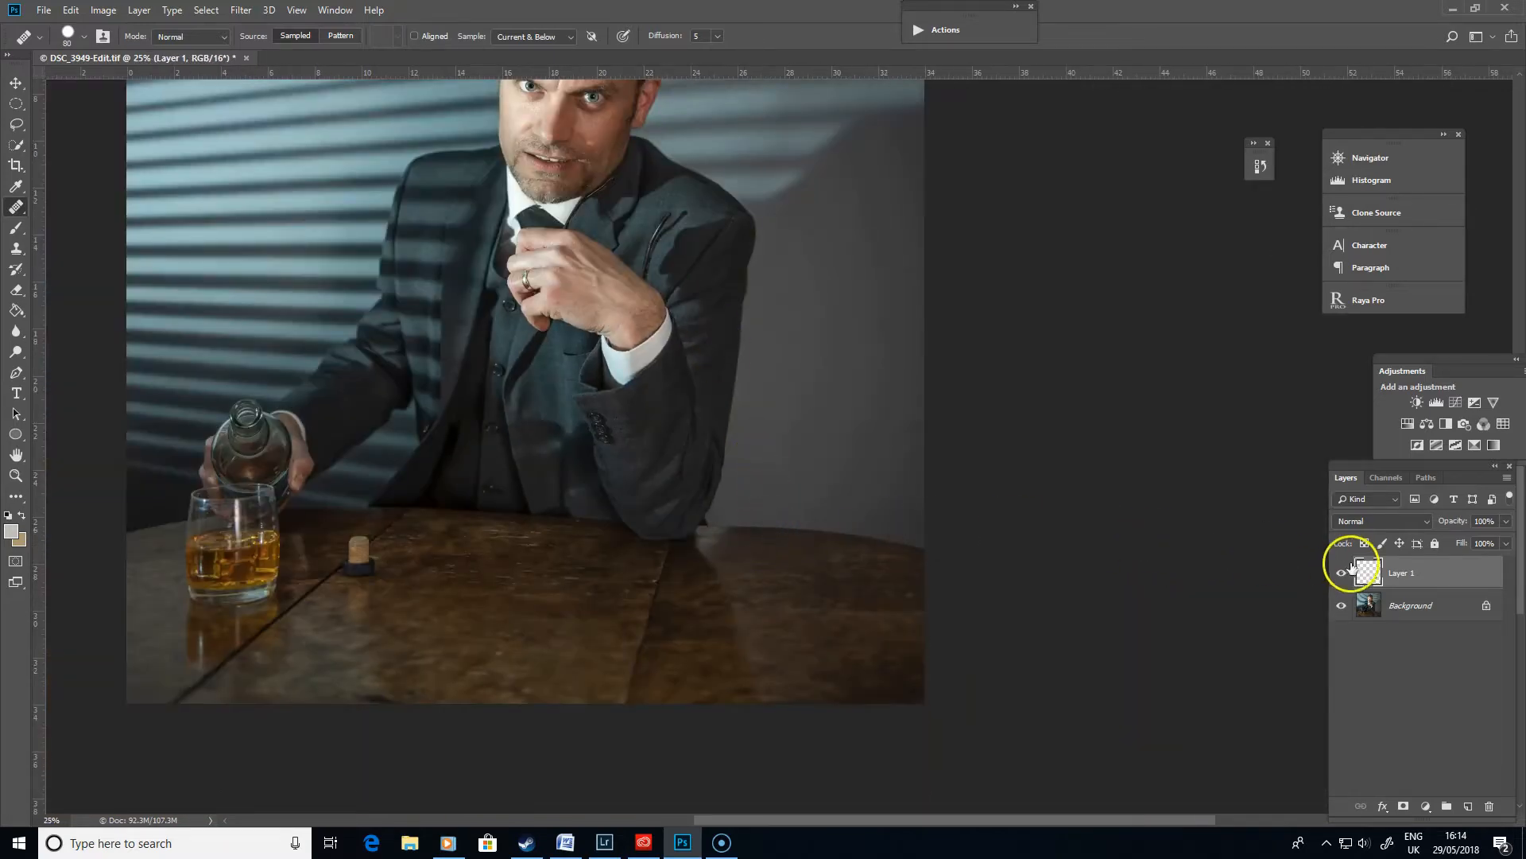
pyautogui.click(1344, 573)
pyautogui.click(1345, 573)
pyautogui.hotkey('ctrl', '-')
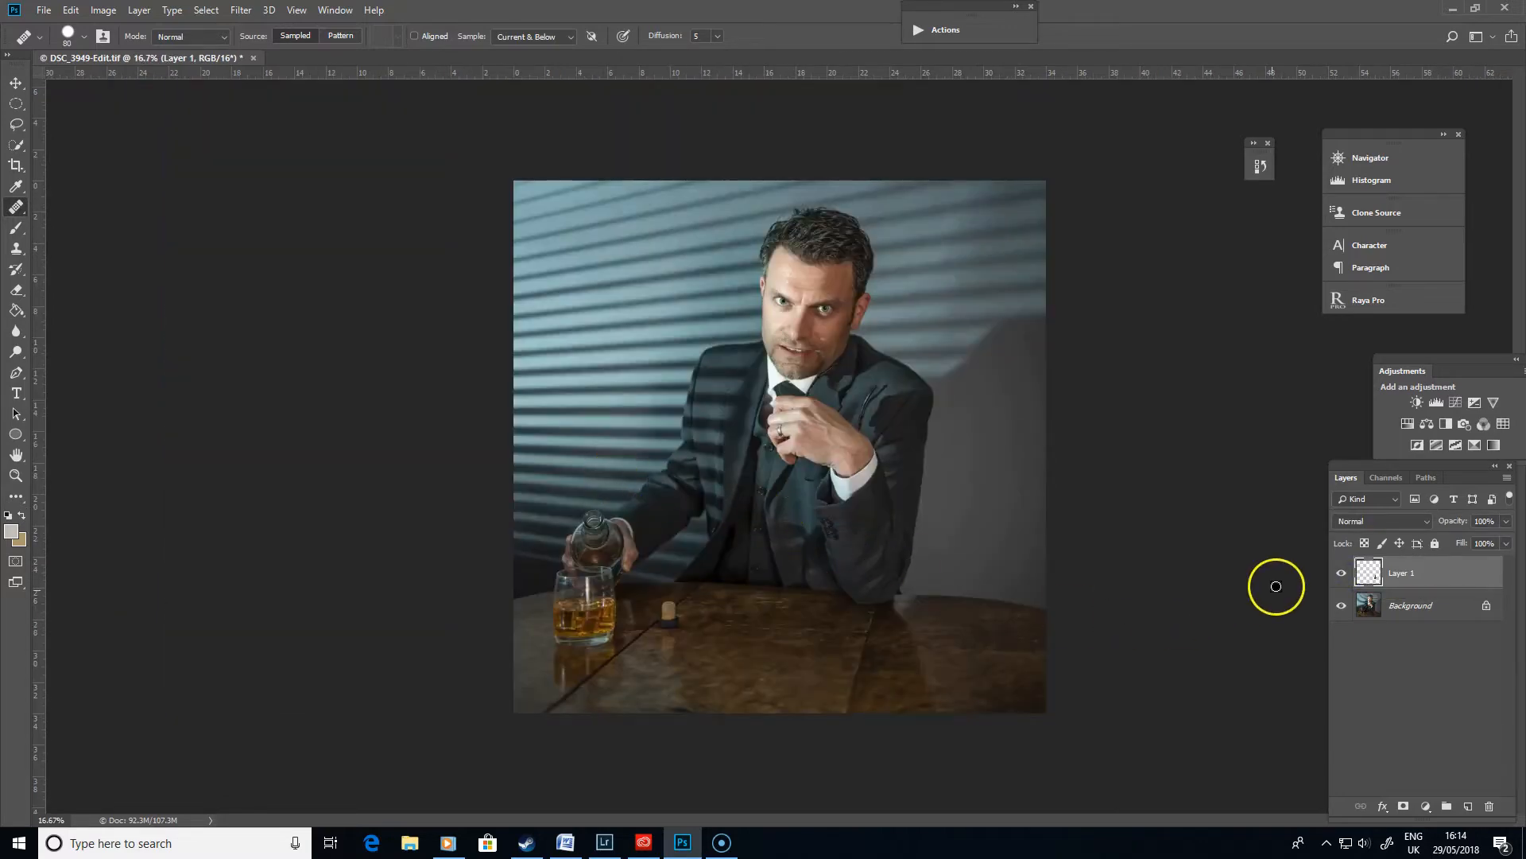
pyautogui.click(1343, 571)
pyautogui.click(1344, 573)
# - Heal the remaining blotches on the wall beside the sleeve at 200% zoom
pyautogui.hotkey('ctrl', '+')
pyautogui.hotkey('ctrl', '+')
pyautogui.hotkey('ctrl', '+')
pyautogui.hotkey('ctrl', '+')
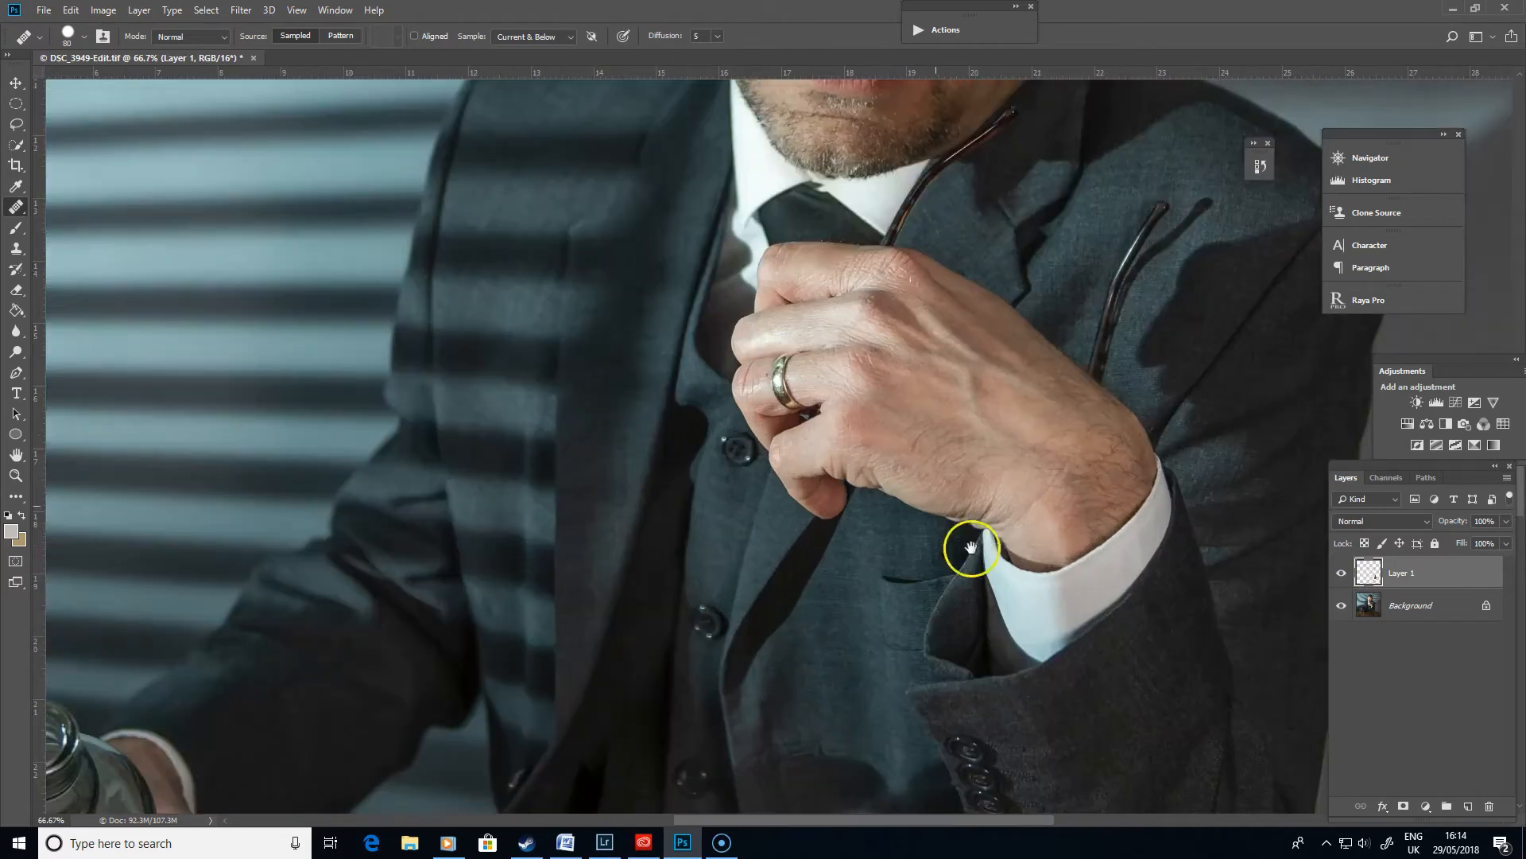
pyautogui.moveTo(931, 527); pyautogui.dragTo(399, 379)
pyautogui.moveTo(905, 616); pyautogui.dragTo(886, 478)
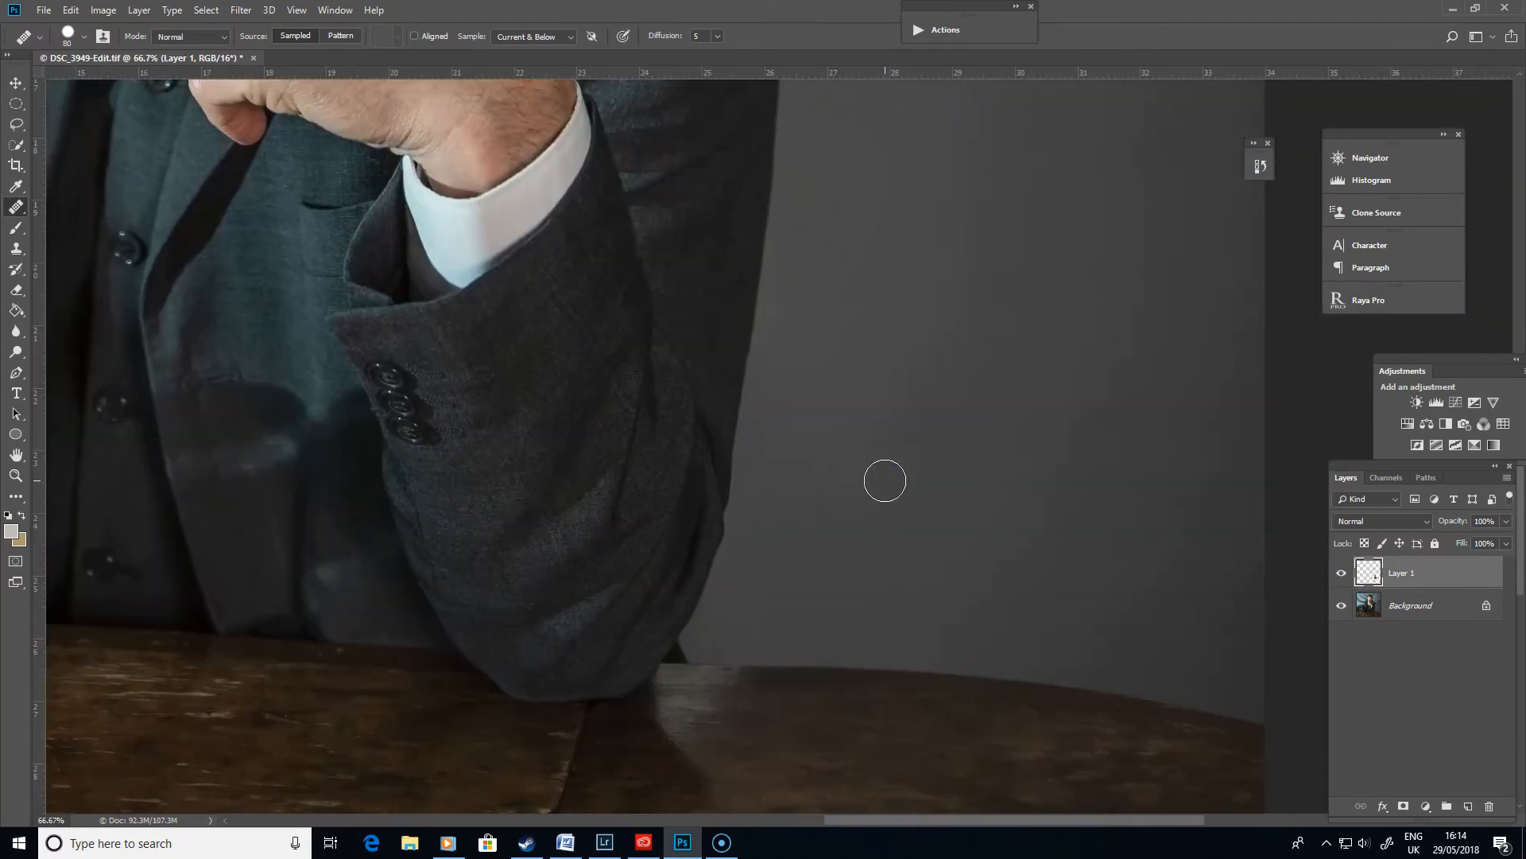
pyautogui.hotkey('ctrl', '+')
pyautogui.hotkey('ctrl', '+')
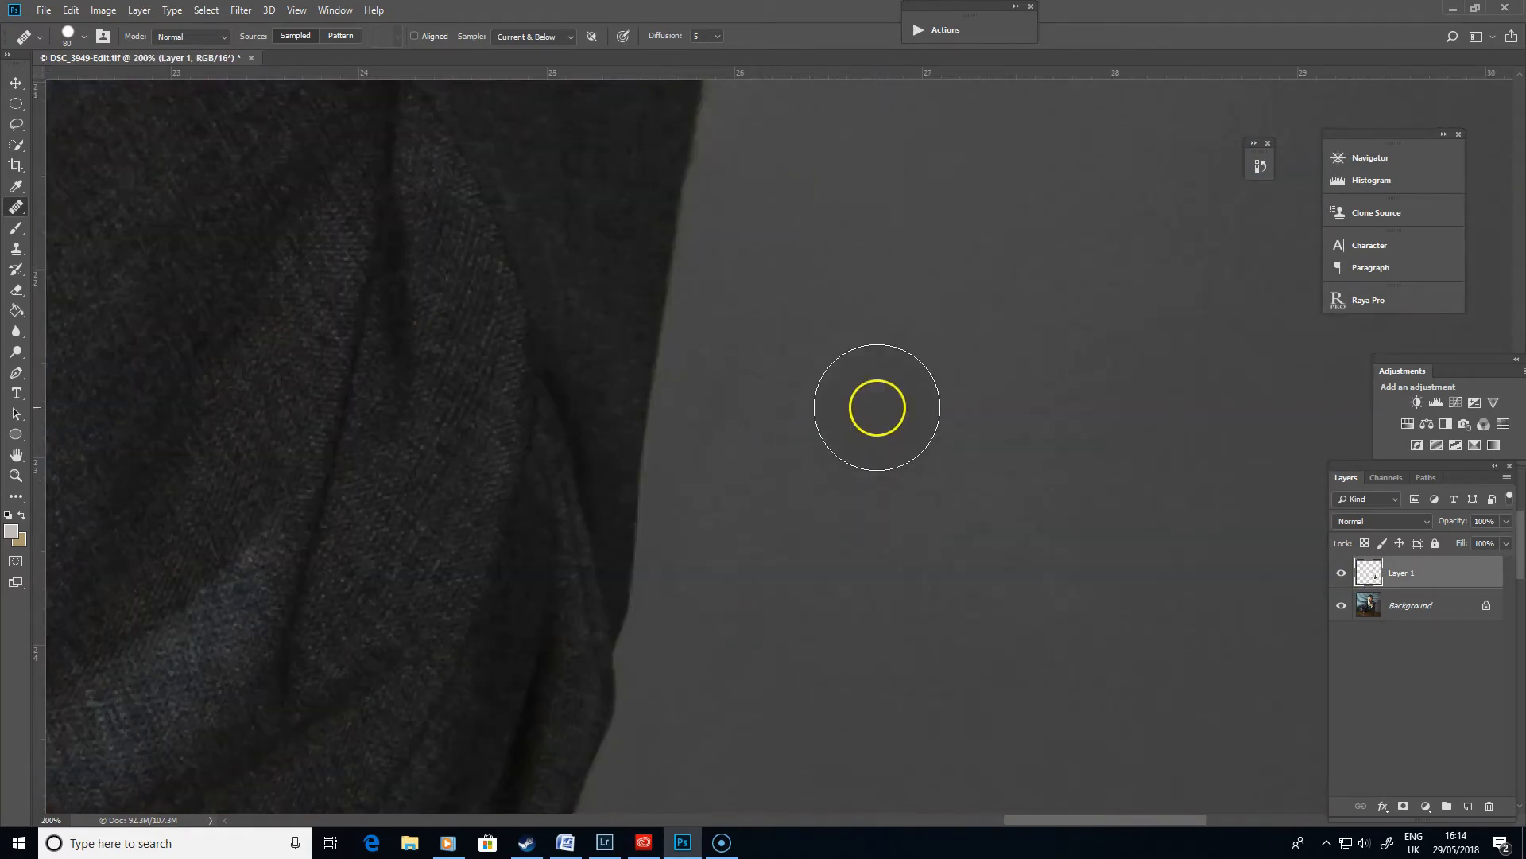
pyautogui.moveTo(946, 588); pyautogui.dragTo(813, 400)
pyautogui.hotkey('ctrl', 'r')
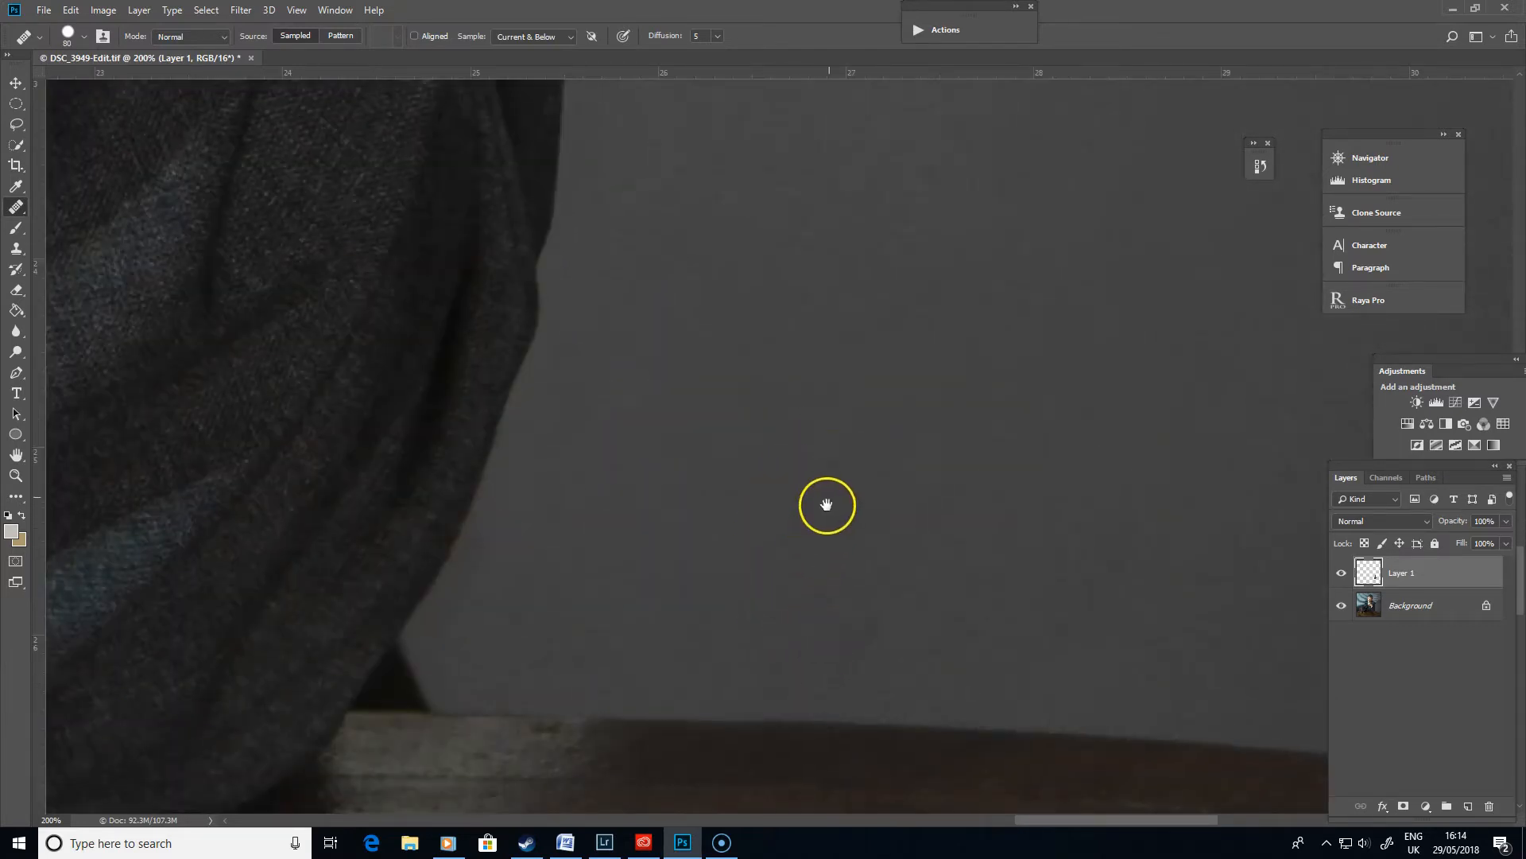
pyautogui.moveTo(856, 547); pyautogui.dragTo(834, 633)
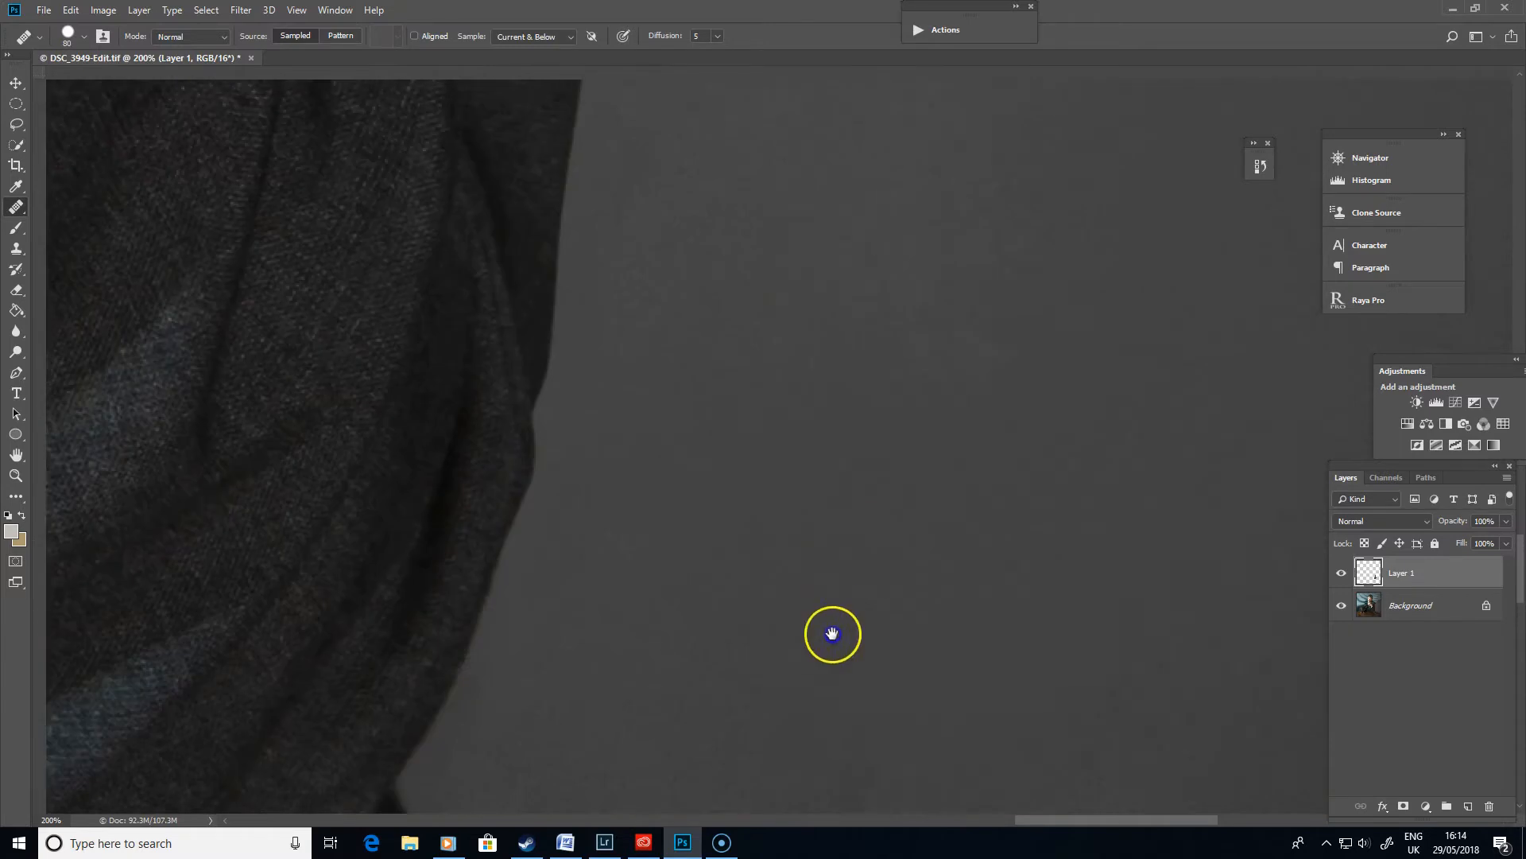
pyautogui.moveTo(893, 433); pyautogui.dragTo(733, 616)
pyautogui.moveTo(692, 675)
pyautogui.mouseDown()
pyautogui.moveTo(831, 497)
pyautogui.moveTo(723, 538)
pyautogui.moveTo(718, 517)
pyautogui.mouseUp()
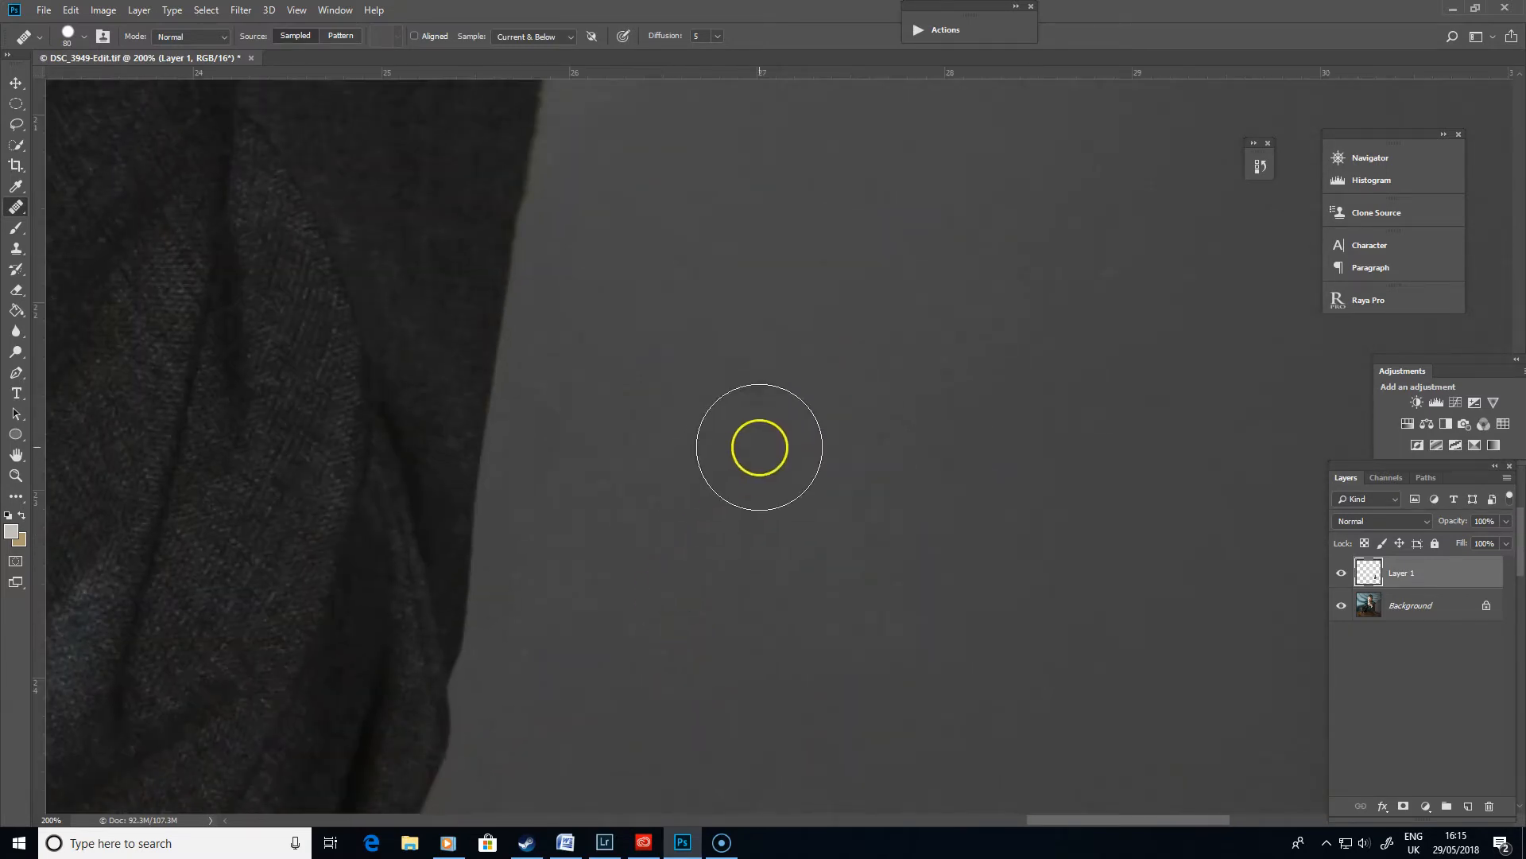
pyautogui.moveTo(868, 443); pyautogui.dragTo(697, 430)
pyautogui.moveTo(685, 673); pyautogui.dragTo(688, 484)
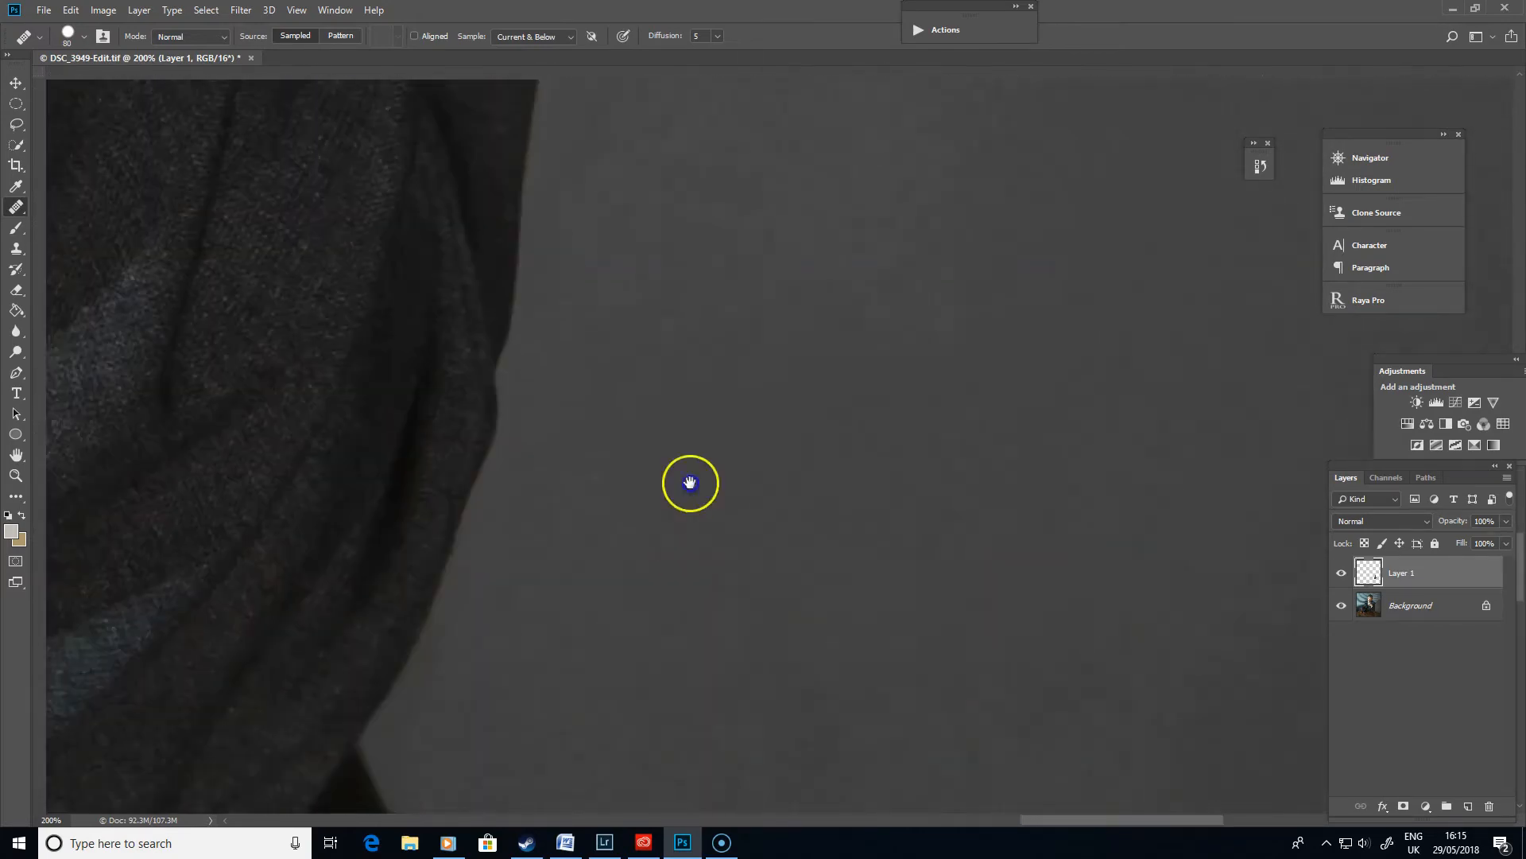
pyautogui.moveTo(641, 720); pyautogui.dragTo(685, 437)
pyautogui.moveTo(723, 605)
pyautogui.mouseDown()
pyautogui.moveTo(647, 641)
pyautogui.moveTo(821, 538)
pyautogui.moveTo(985, 395)
pyautogui.moveTo(594, 650)
pyautogui.moveTo(742, 623)
pyautogui.moveTo(914, 416)
pyautogui.moveTo(871, 514)
pyautogui.moveTo(1005, 617)
pyautogui.mouseUp()
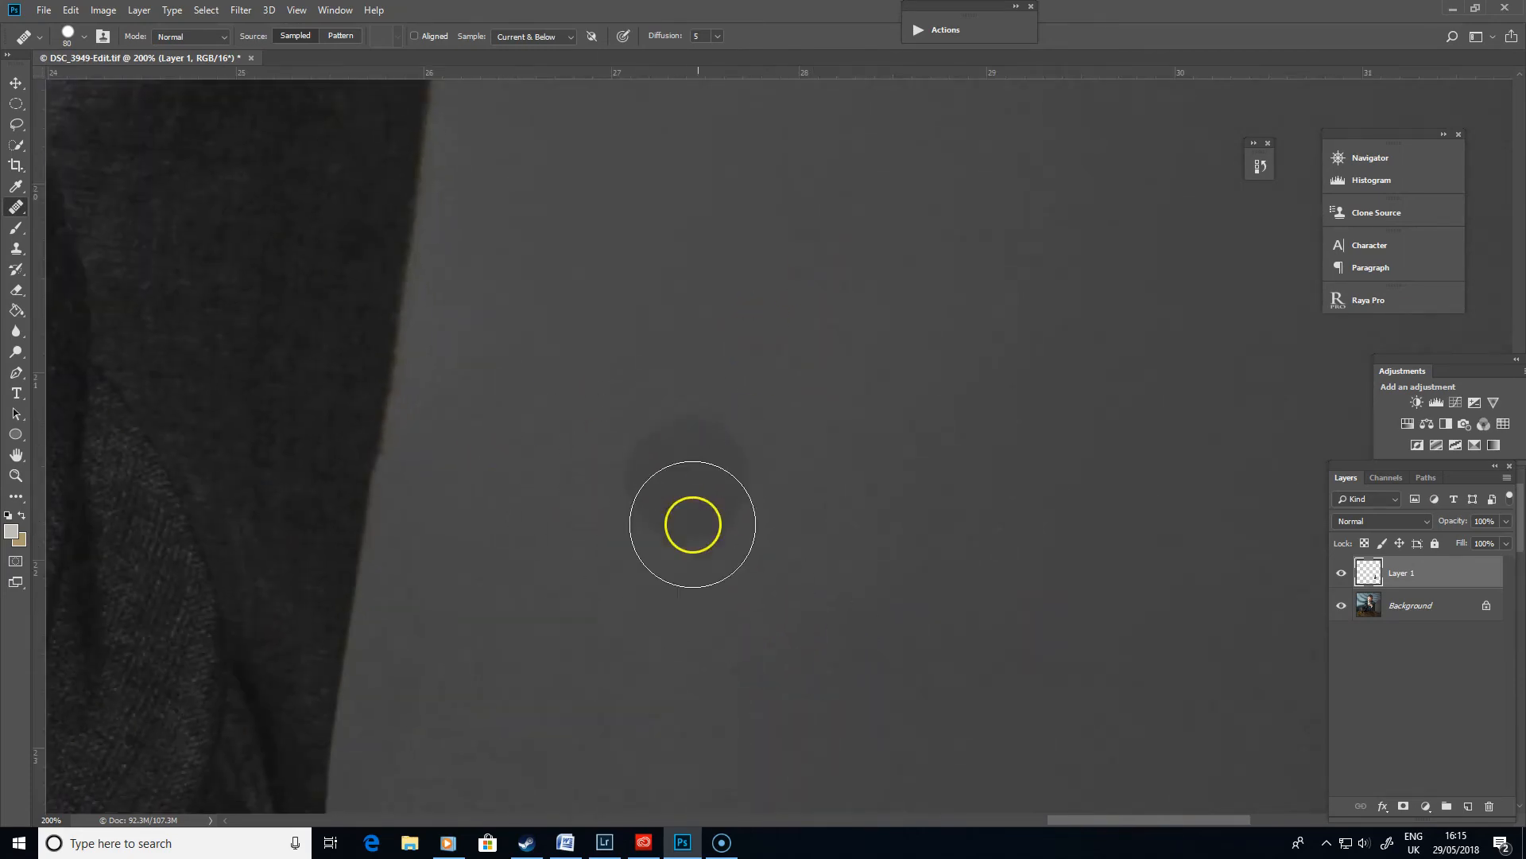
# - Check the finished result by toggling the retouch layer's visibility off and on
pyautogui.hotkey('ctrl', '-')
pyautogui.hotkey('ctrl', '-')
pyautogui.hotkey('ctrl', '-')
pyautogui.hotkey('ctrl', '-')
pyautogui.hotkey('ctrl', '-')
pyautogui.hotkey('ctrl', '-')
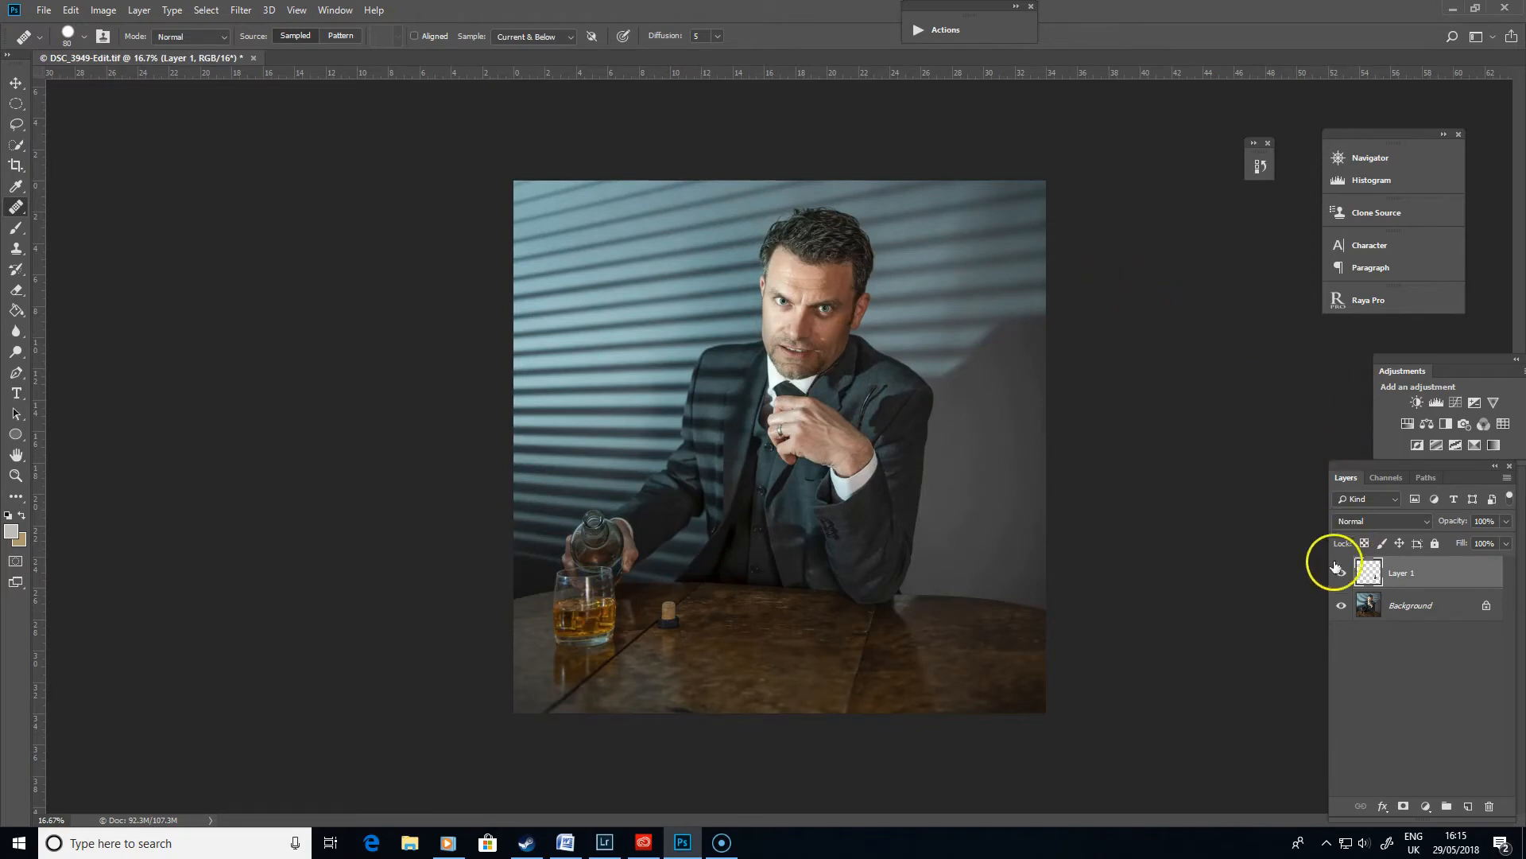
pyautogui.click(1343, 573)
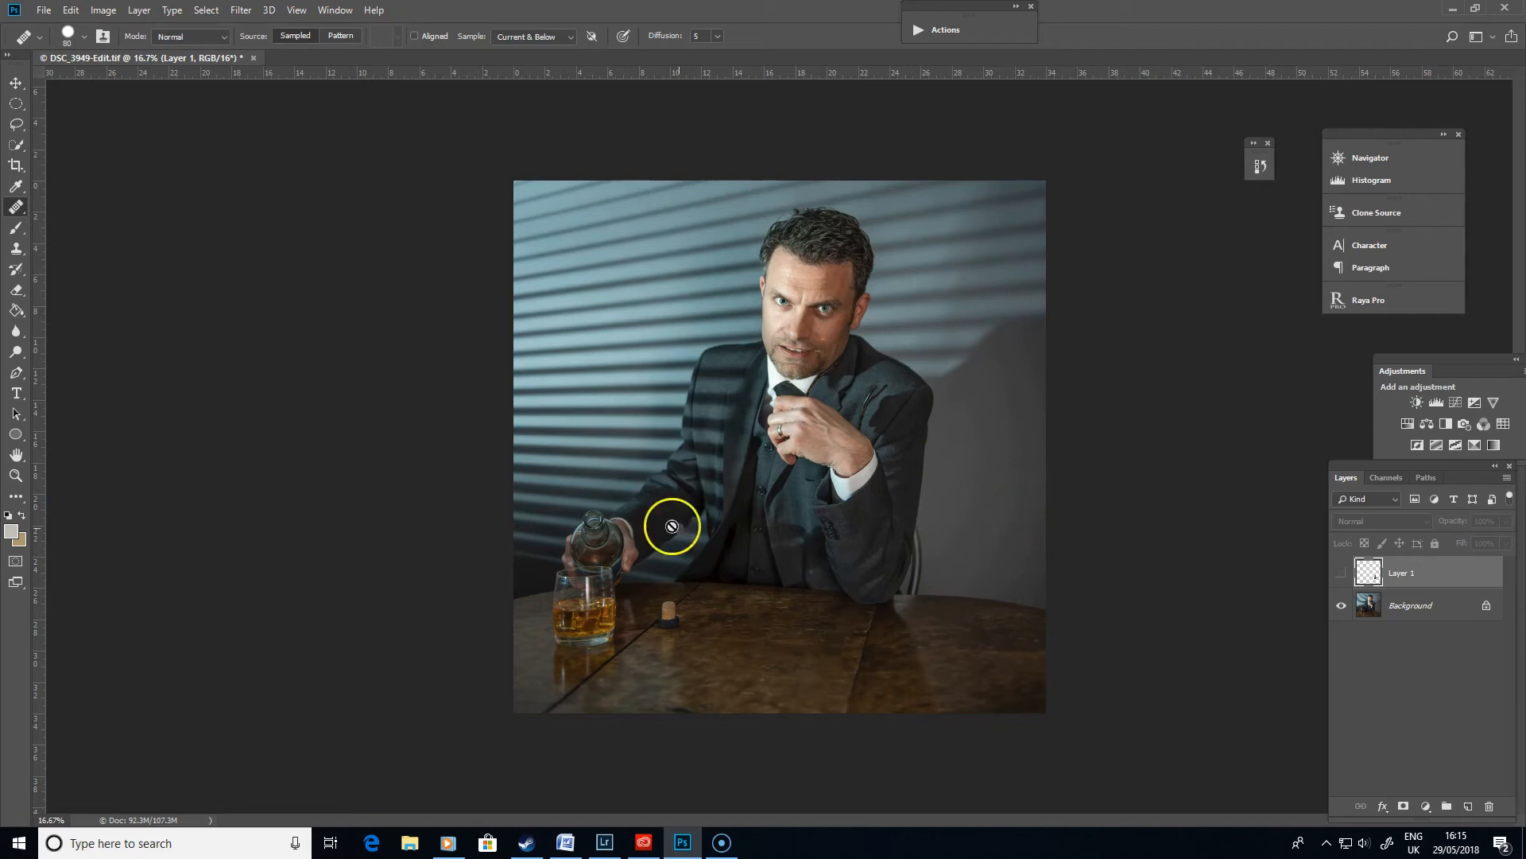
pyautogui.click(1344, 573)
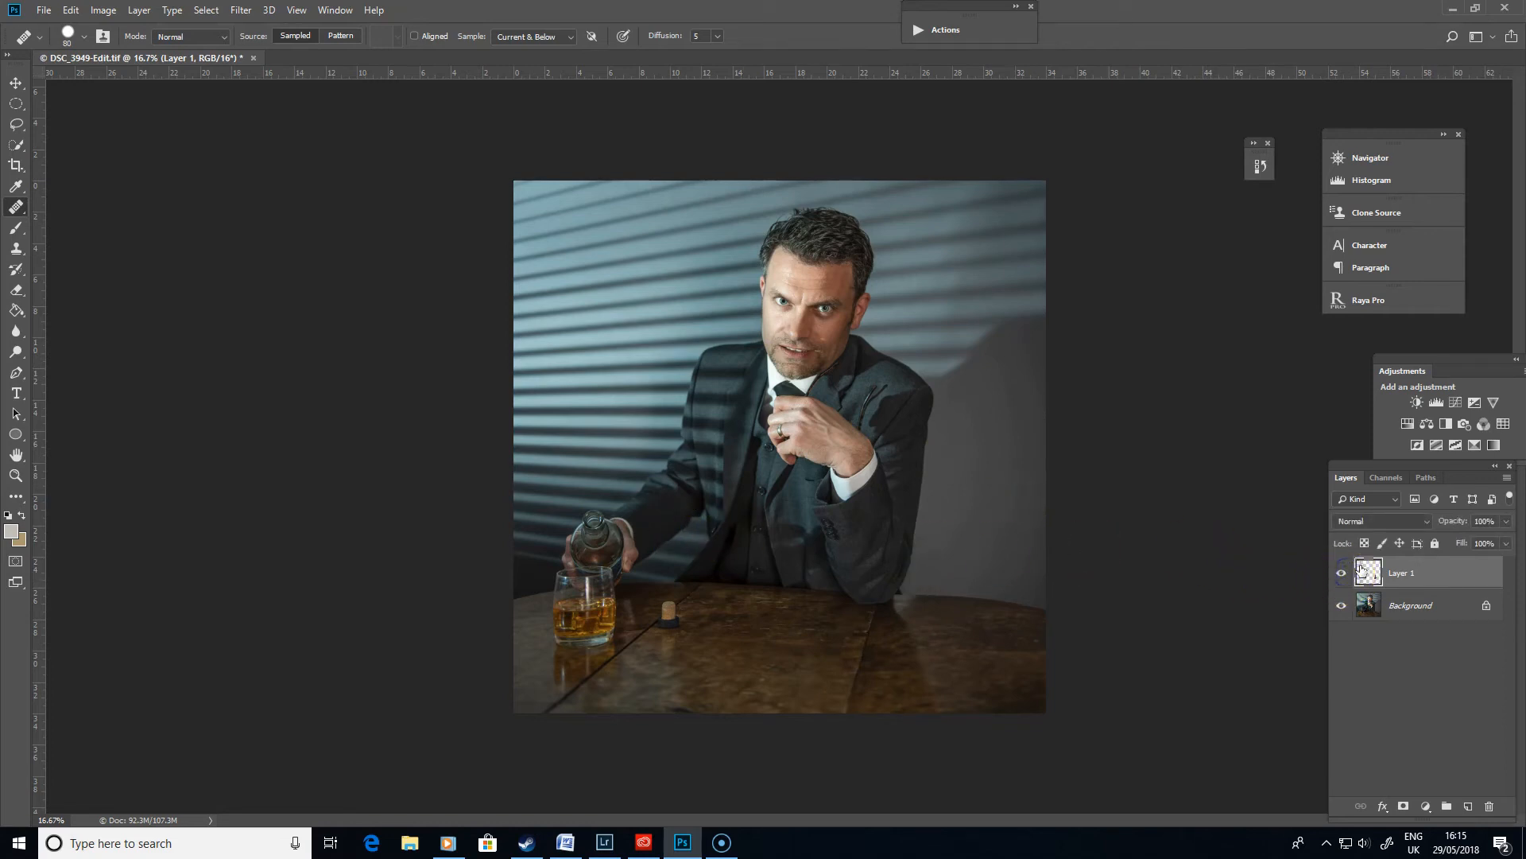